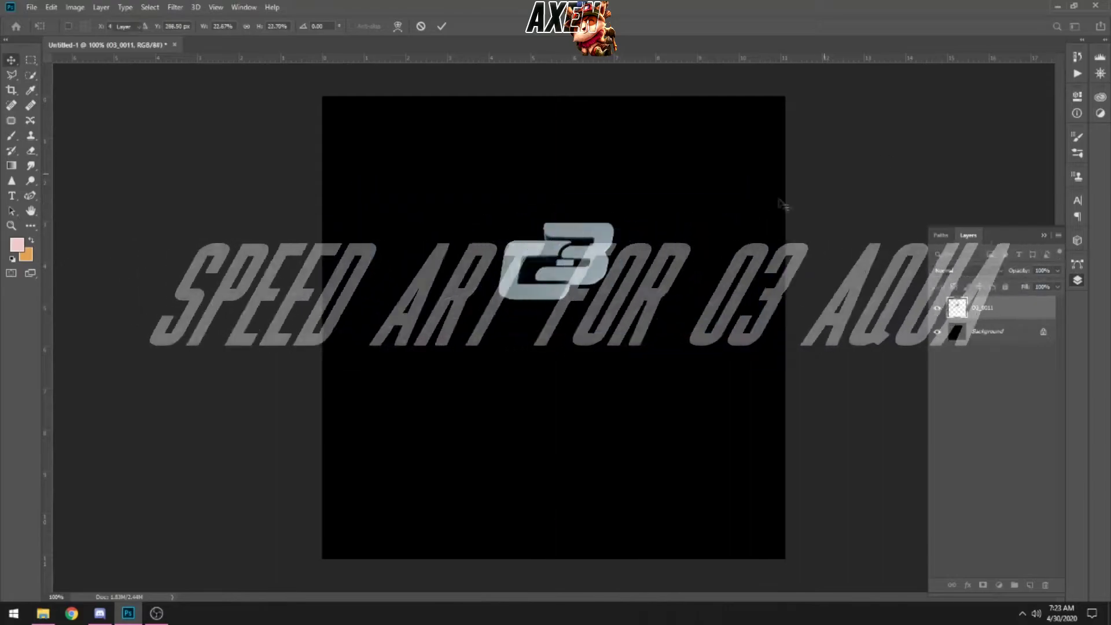
Enlarge the 3D O3 logo on the canvas and rasterize its O3_0011 layer.
{"action": "key", "text": "ctrl+t"}
{"action": "left_click_drag", "start_coordinate": [756, 335], "coordinate": [813, 402]}
{"action": "key", "text": "Return"}
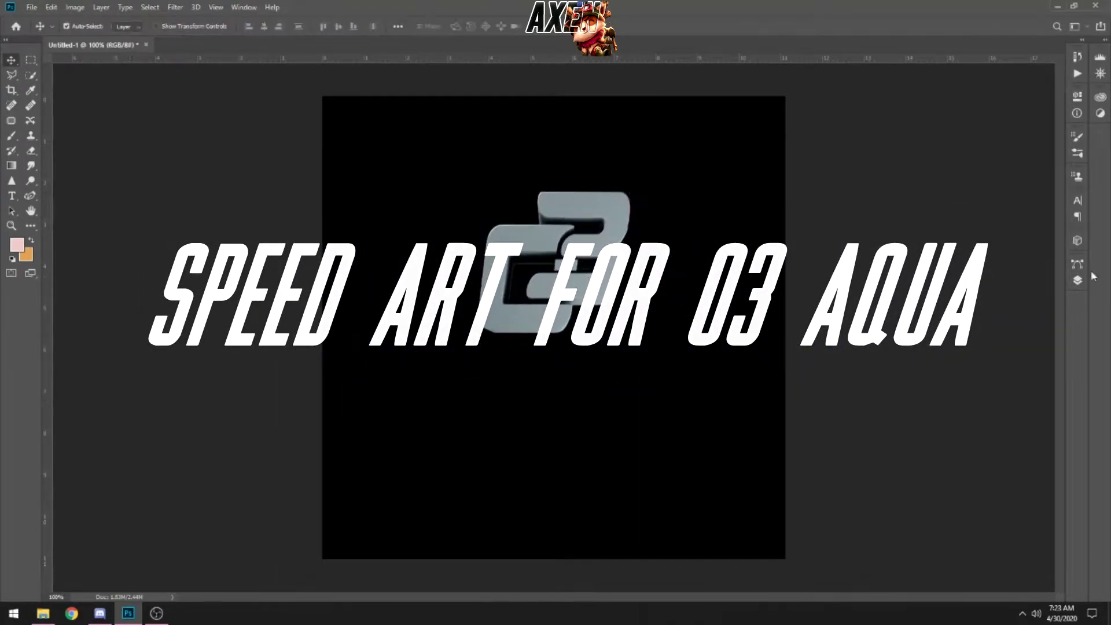
{"action": "left_click", "coordinate": [1077, 280]}
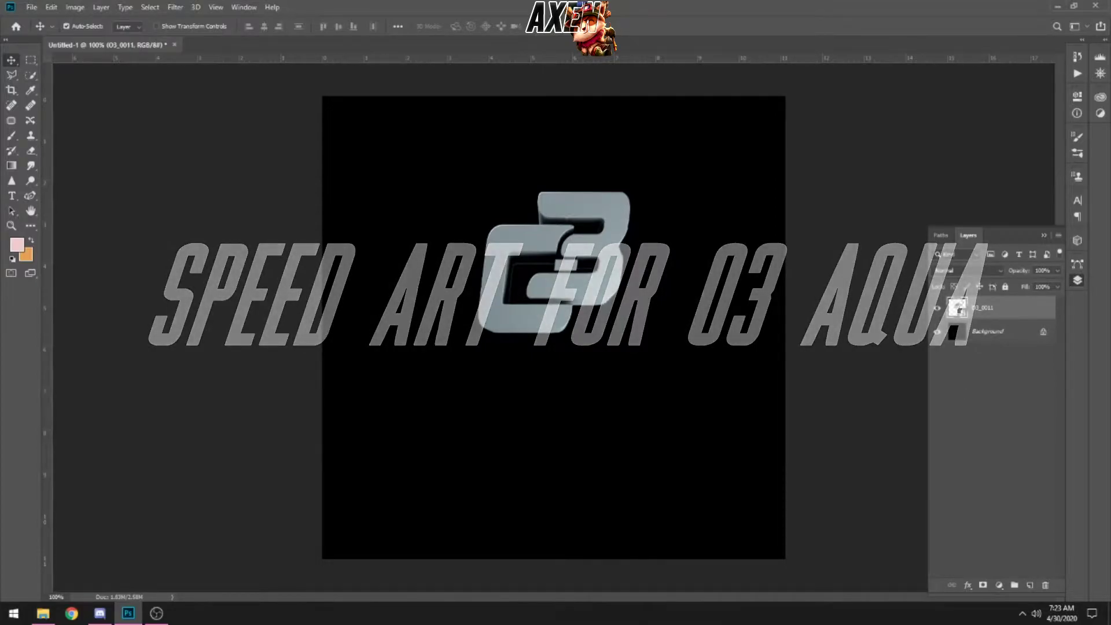
{"action": "right_click", "coordinate": [934, 308]}
Place the flat white O3 image and scale it to cover the front face of the 3D logo.
{"action": "left_click", "coordinate": [570, 386]}
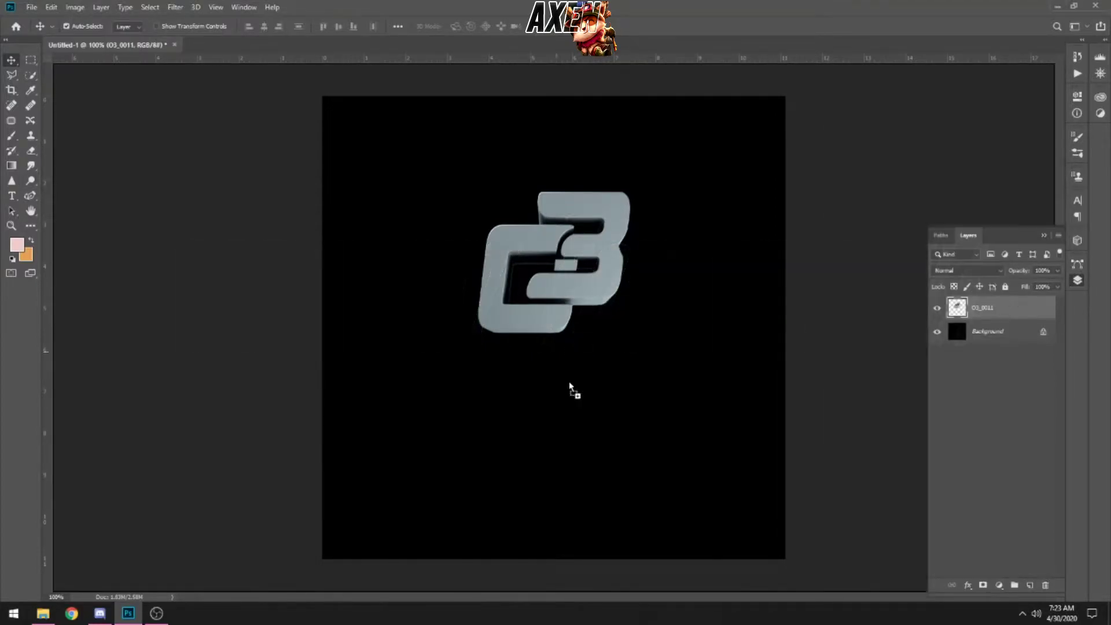
{"action": "left_click_drag", "start_coordinate": [570, 386], "coordinate": [570, 386]}
{"action": "left_click_drag", "start_coordinate": [463, 382], "coordinate": [559, 262]}
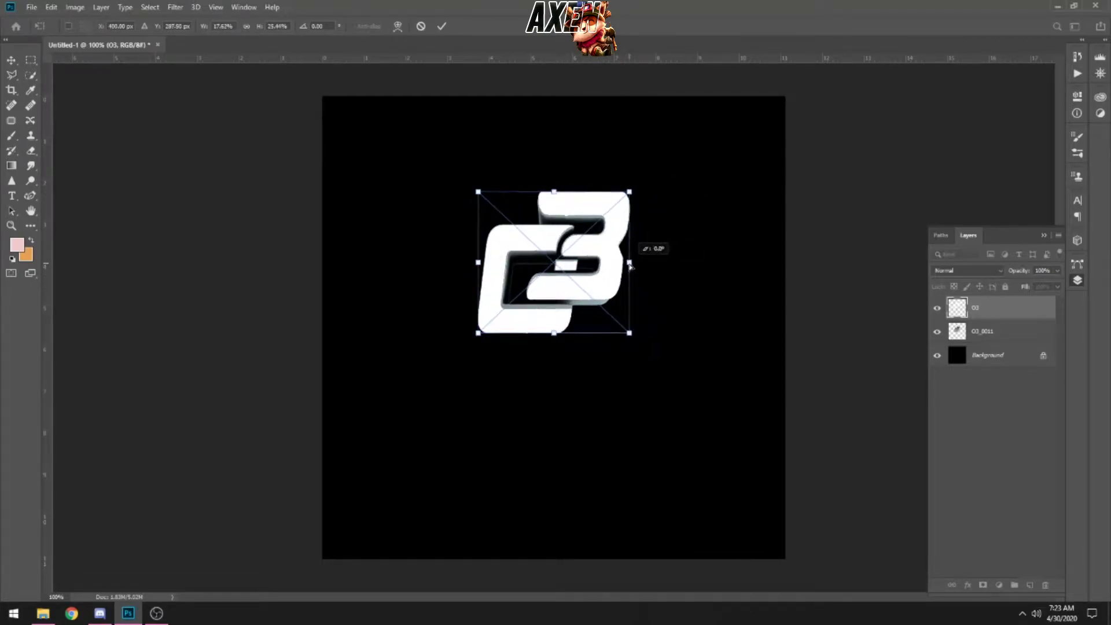
{"action": "left_click_drag", "start_coordinate": [554, 193], "coordinate": [554, 191]}
{"action": "left_click_drag", "start_coordinate": [480, 263], "coordinate": [478, 263]}
{"action": "left_click_drag", "start_coordinate": [629, 263], "coordinate": [630, 263]}
{"action": "key", "text": "Return"}
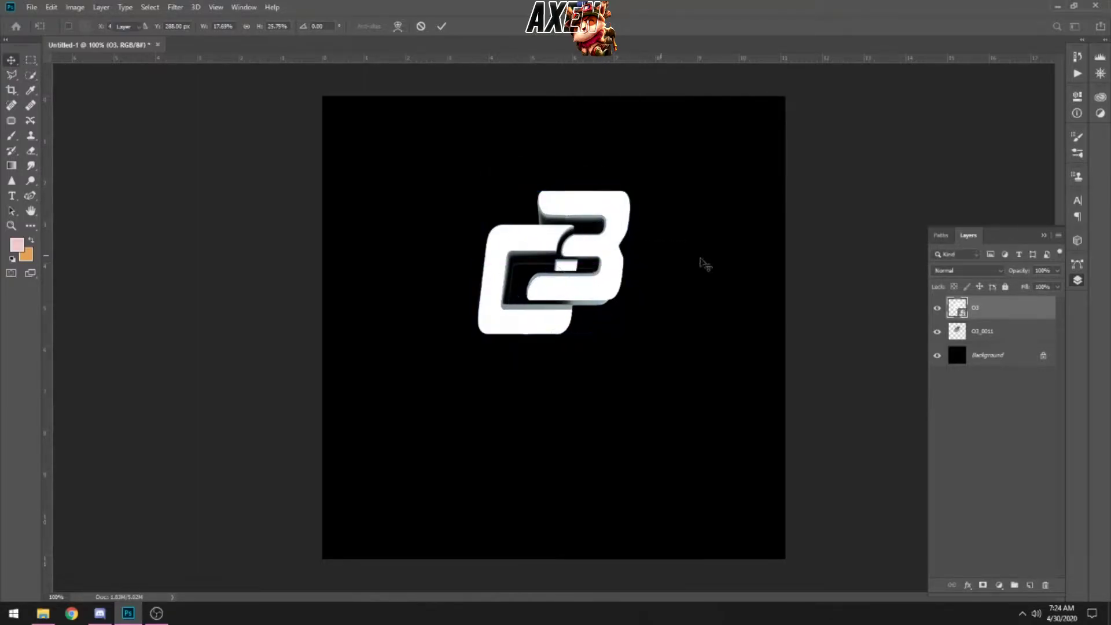
Rasterize the O3 layer and copy its white O onto a new layer.
{"action": "right_click", "coordinate": [987, 309]}
{"action": "left_click", "coordinate": [977, 313]}
{"action": "left_click_drag", "start_coordinate": [31, 75], "coordinate": [75, 92]}
{"action": "left_click", "coordinate": [486, 324]}
{"action": "key", "text": "ctrl+j"}
Hide the O3 layer and stretch the copied white O to match the 3D logo's O.
{"action": "left_click", "coordinate": [937, 331]}
{"action": "key", "text": "ctrl+t"}
{"action": "left_click_drag", "start_coordinate": [574, 225], "coordinate": [573, 225]}
{"action": "left_click_drag", "start_coordinate": [481, 227], "coordinate": [479, 225]}
{"action": "left_click_drag", "start_coordinate": [479, 280], "coordinate": [478, 280]}
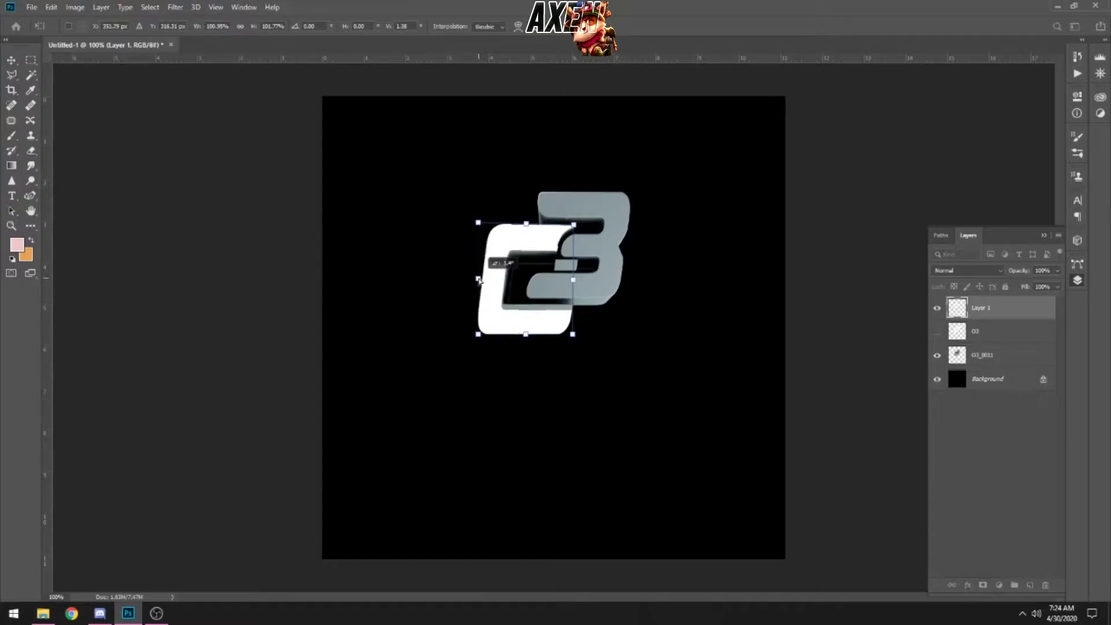
{"action": "key", "text": "Return"}
Copy the small white bar of the O3 layer onto its own layer.
{"action": "key", "text": "w"}
{"action": "left_click", "coordinate": [983, 337]}
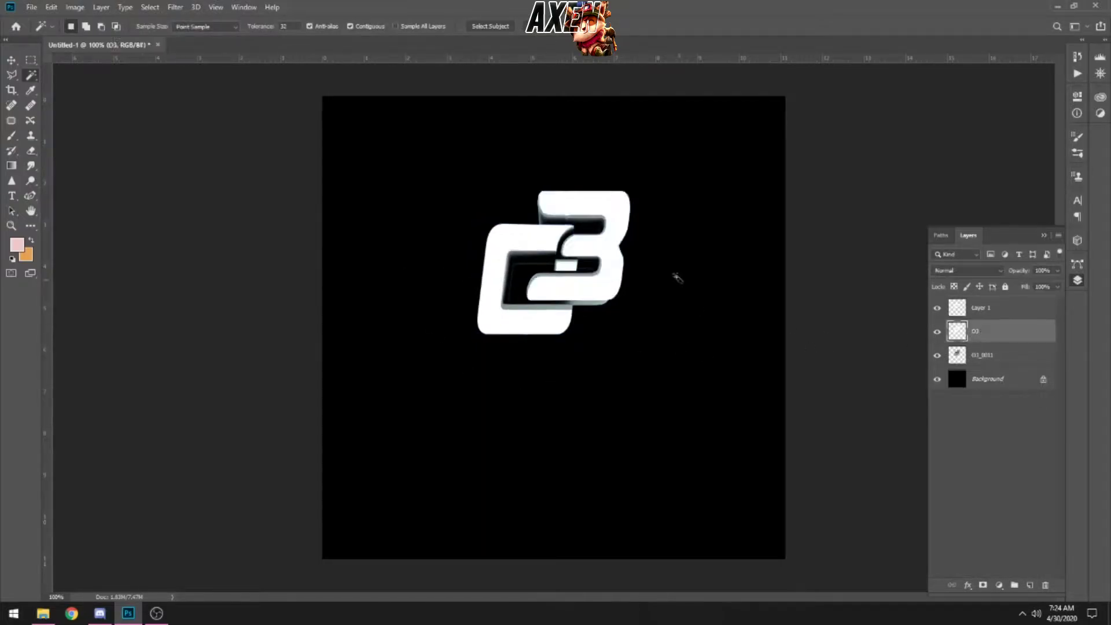
{"action": "left_click", "coordinate": [937, 334]}
{"action": "key", "text": "ctrl+t"}
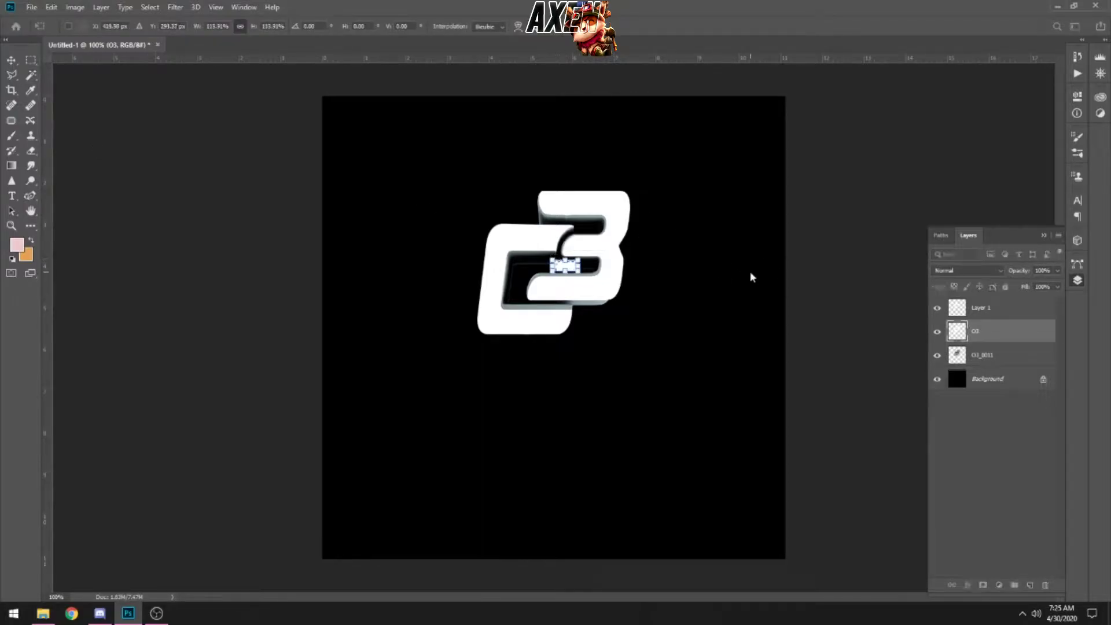
{"action": "key", "text": "Return"}
{"action": "key", "text": "v"}
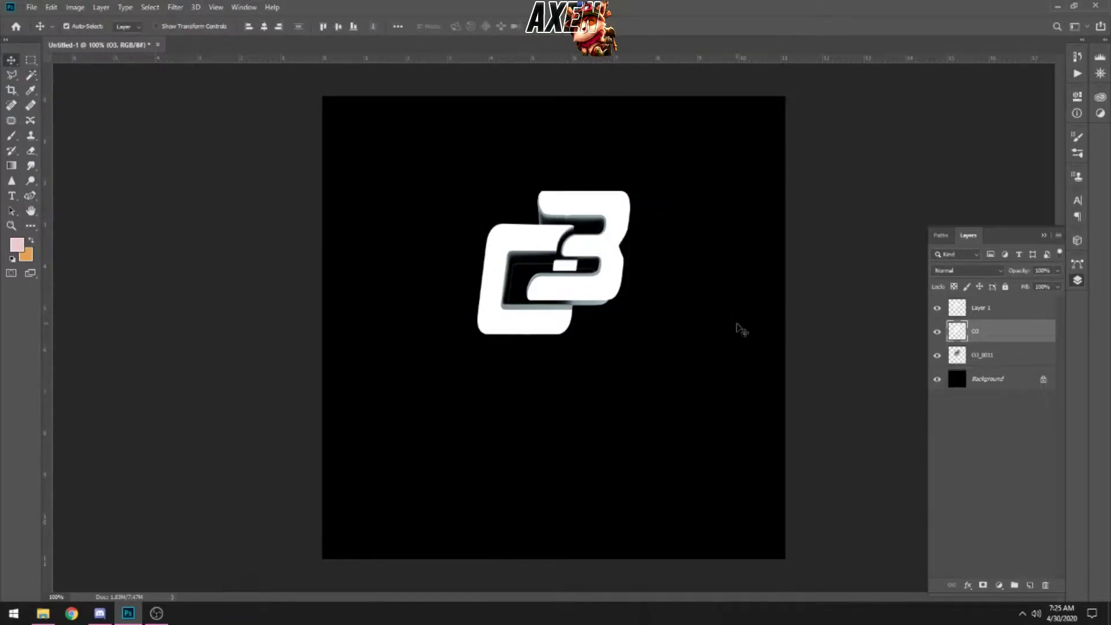
{"action": "key", "text": "ctrl+j"}
Align the white bar copy with the 3D logo's bar and merge it with the white O layer.
{"action": "left_click", "coordinate": [936, 354]}
{"action": "left_click_drag", "start_coordinate": [666, 294], "coordinate": [575, 271]}
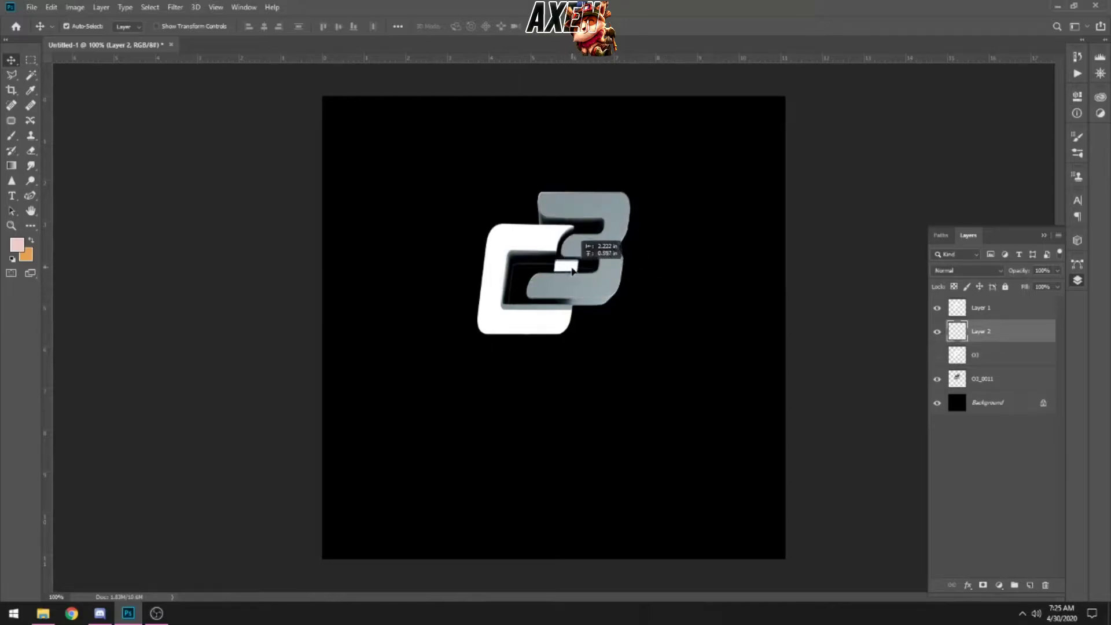
{"action": "right_click", "coordinate": [1012, 331]}
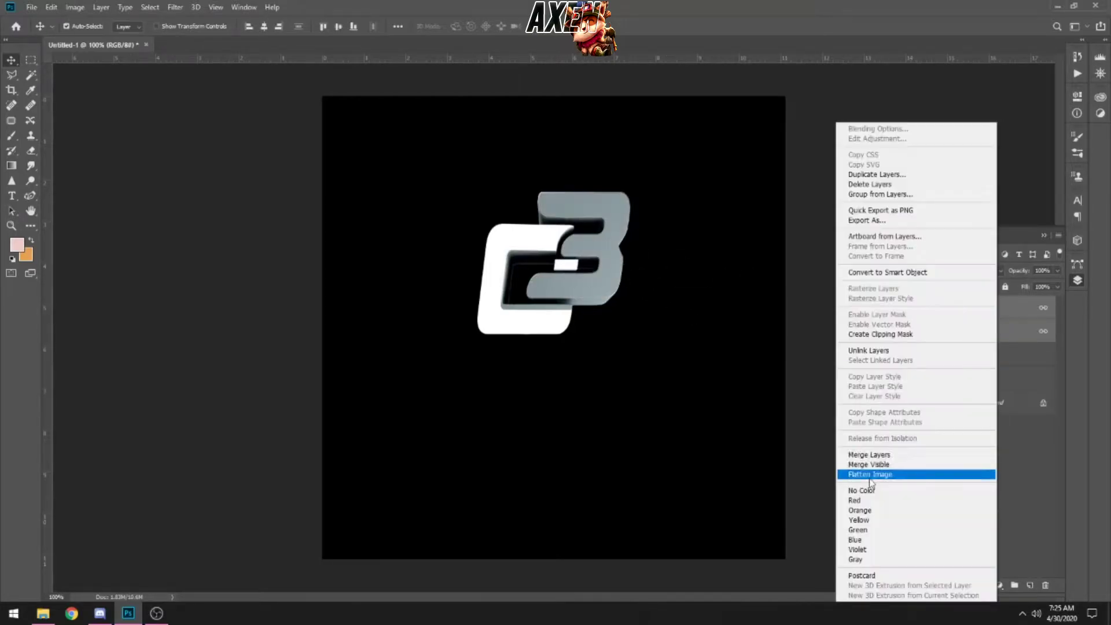
{"action": "left_click", "coordinate": [926, 454]}
Load the O shape as a selection, erase it from the O3 layer, and hide Layer 1.
{"action": "right_click", "coordinate": [31, 74]}
{"action": "left_click", "coordinate": [63, 74]}
{"action": "left_click", "coordinate": [140, 26]}
{"action": "key", "text": "Escape"}
{"action": "left_click", "coordinate": [983, 330]}
{"action": "left_click", "coordinate": [957, 331], "text": "ctrl"}
{"action": "left_click", "coordinate": [31, 149]}
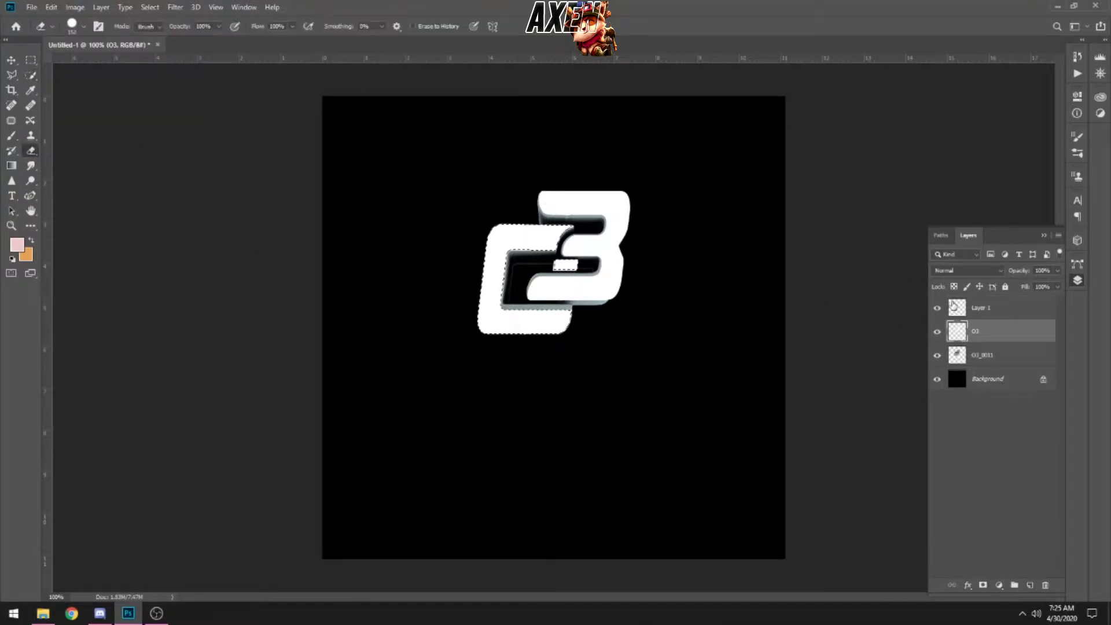
{"action": "left_click", "coordinate": [937, 308]}
{"action": "key", "text": "ctrl+d"}
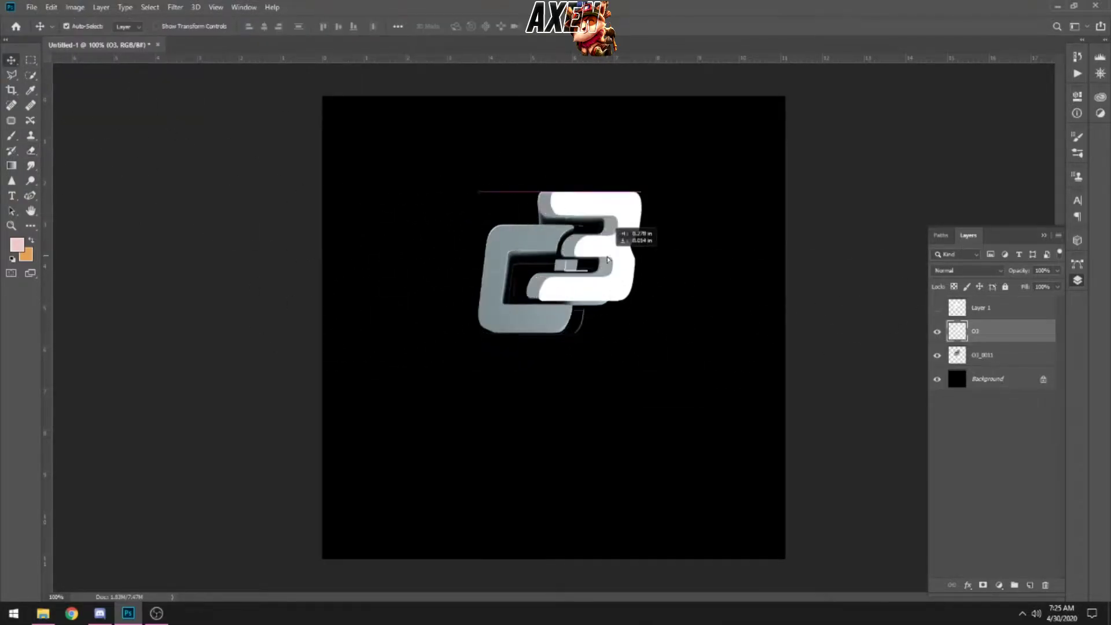
Move the white 3 away from the logo and erase the leftover fragments around it.
{"action": "left_click_drag", "start_coordinate": [633, 238], "coordinate": [743, 324]}
{"action": "left_click", "coordinate": [83, 26]}
{"action": "left_click_drag", "start_coordinate": [133, 52], "coordinate": [81, 52]}
{"action": "left_click", "coordinate": [664, 350]}
{"action": "left_click", "coordinate": [81, 29]}
{"action": "key", "text": "ctrl+plus"}
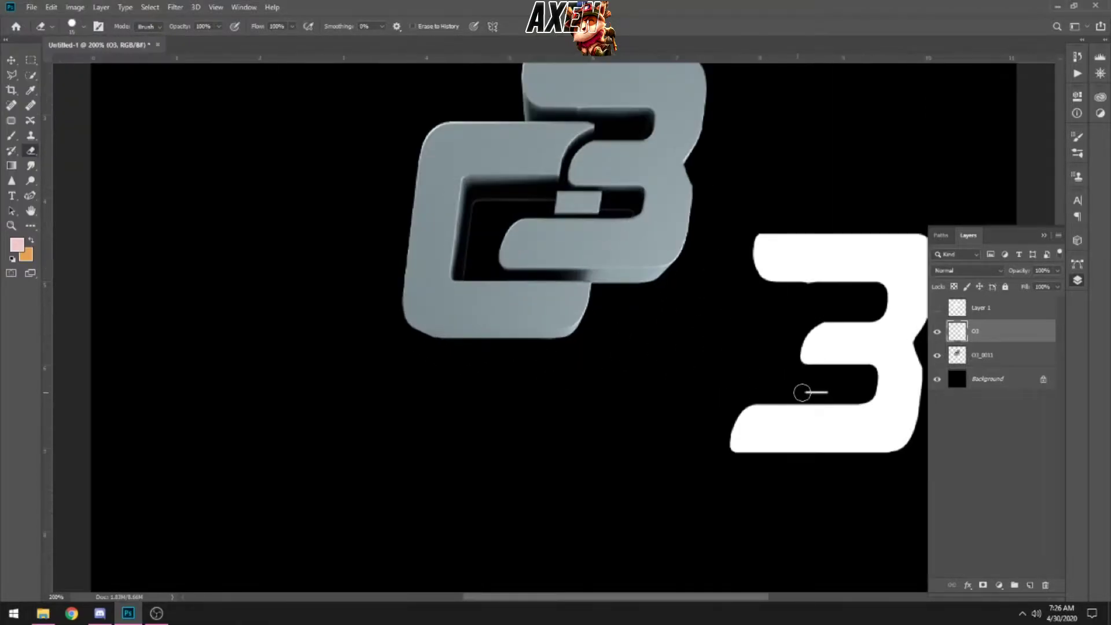
{"action": "left_click", "coordinate": [1038, 239]}
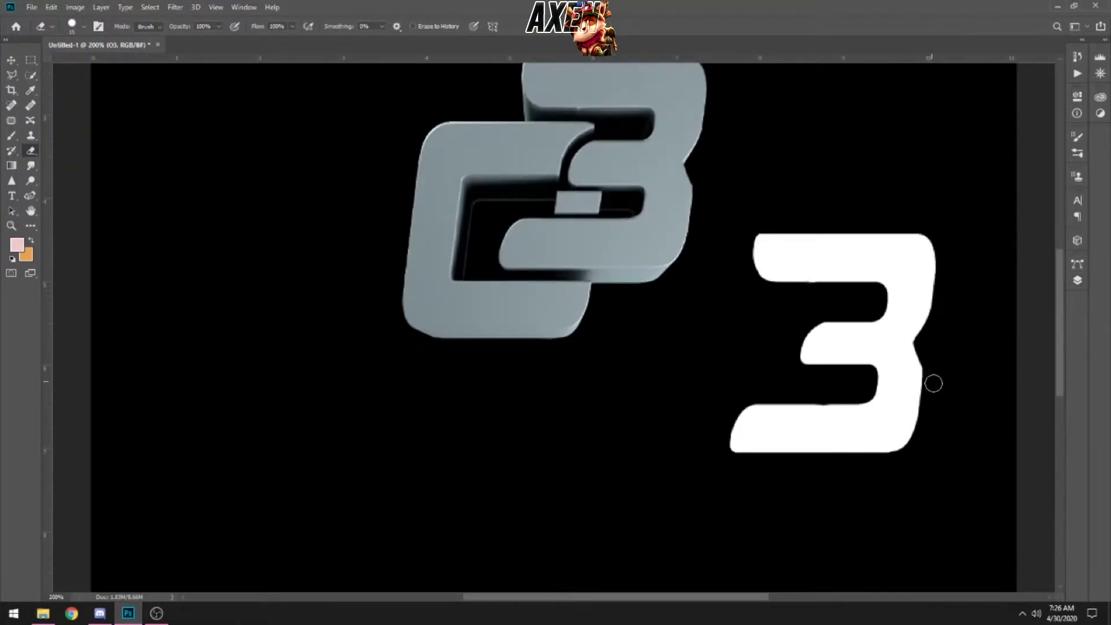
{"action": "key", "text": "ctrl+minus"}
{"action": "left_click", "coordinate": [83, 26]}
{"action": "left_click", "coordinate": [540, 365]}
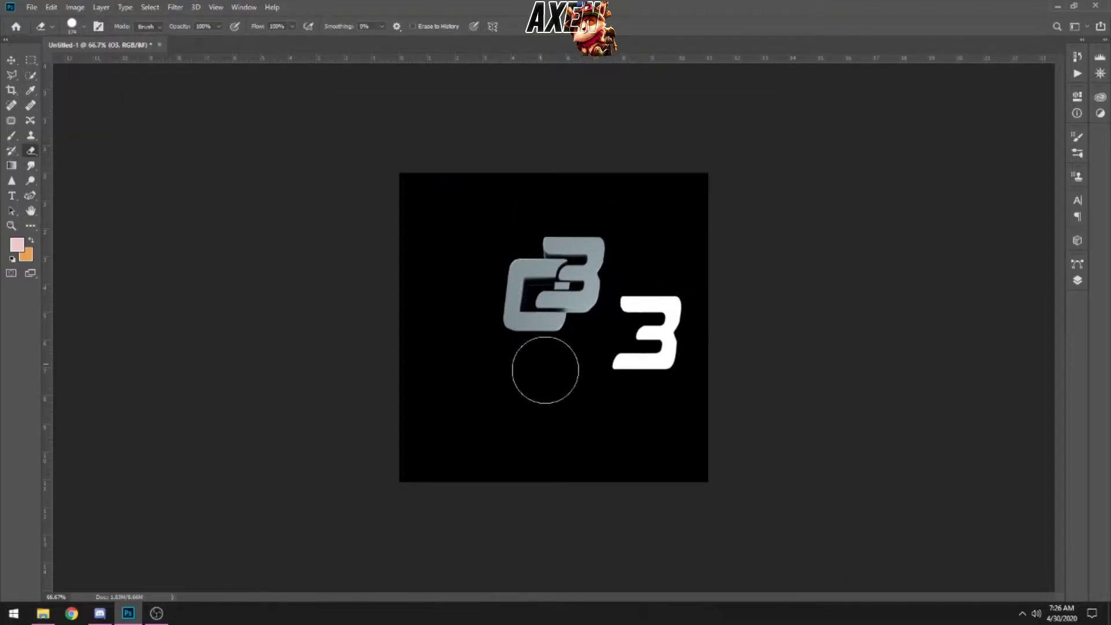
Move the white 3 back onto the logo and stretch it to fit the 3D logo's 3.
{"action": "left_click", "coordinate": [1077, 280]}
{"action": "key", "text": "ctrl+t"}
{"action": "key", "text": "Return"}
{"action": "left_click_drag", "start_coordinate": [672, 318], "coordinate": [605, 273]}
{"action": "key", "text": "ctrl+t"}
{"action": "left_click_drag", "start_coordinate": [568, 308], "coordinate": [570, 310]}
{"action": "left_click_drag", "start_coordinate": [571, 238], "coordinate": [571, 231]}
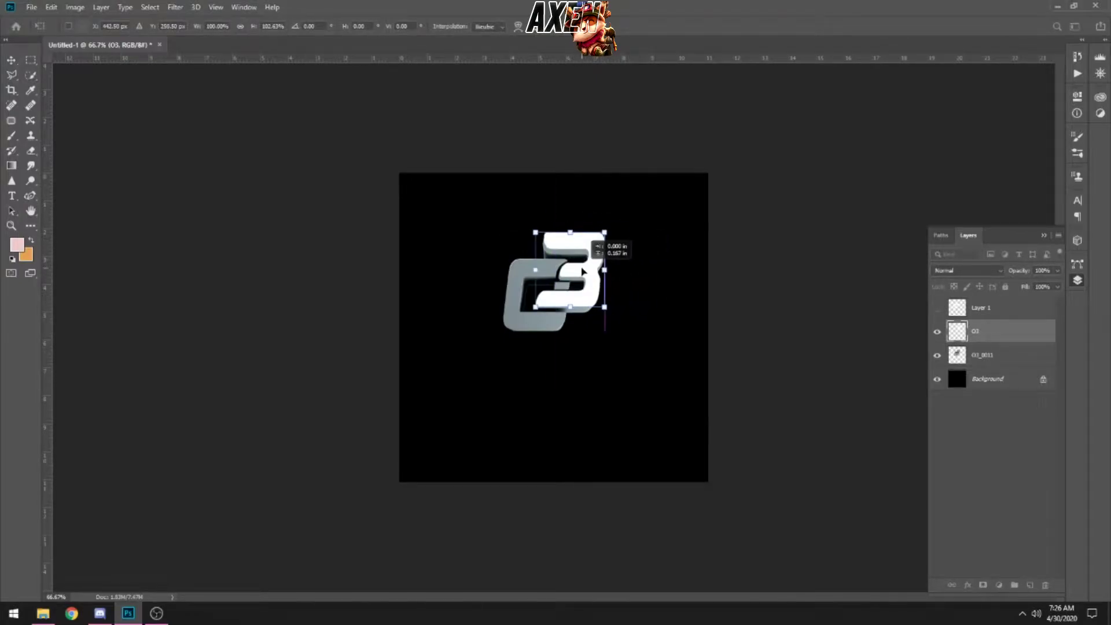
{"action": "key", "text": "Return"}
Show Layer 1 and adjust the white O's position and shape over the 3D logo's O.
{"action": "left_click", "coordinate": [937, 307]}
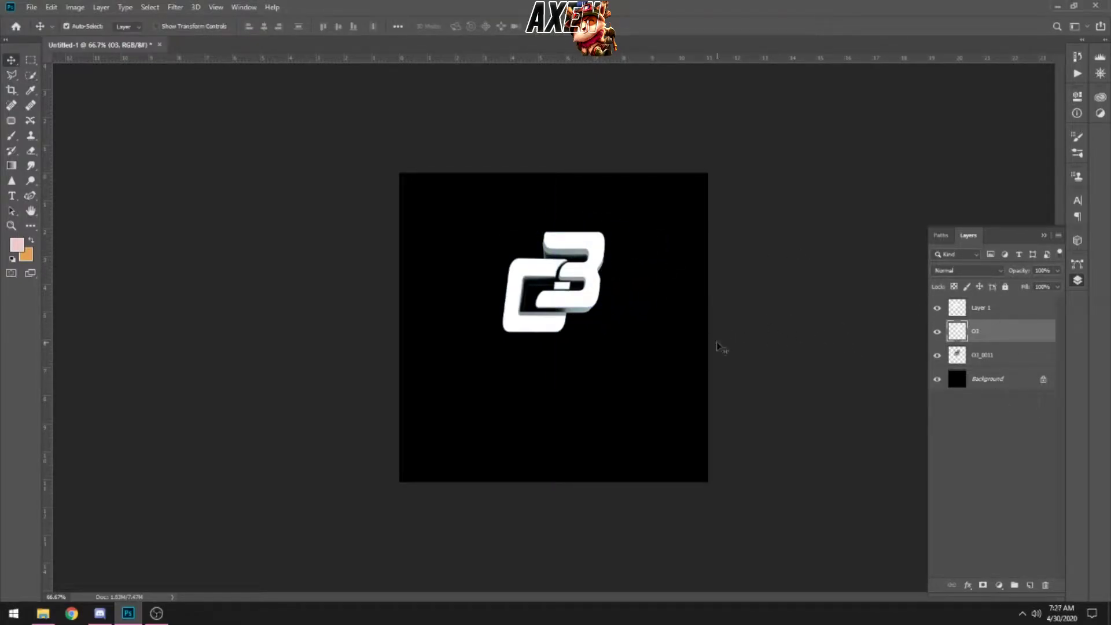
{"action": "left_click", "coordinate": [1018, 308]}
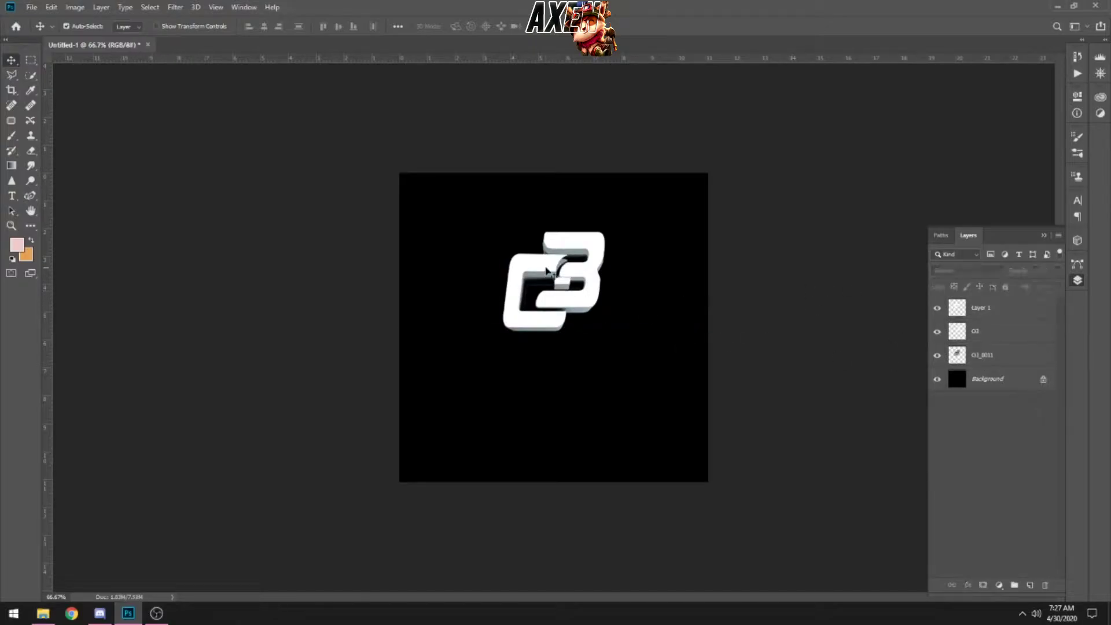
{"action": "key", "text": "ctrl+t"}
{"action": "left_click_drag", "start_coordinate": [538, 255], "coordinate": [538, 255]}
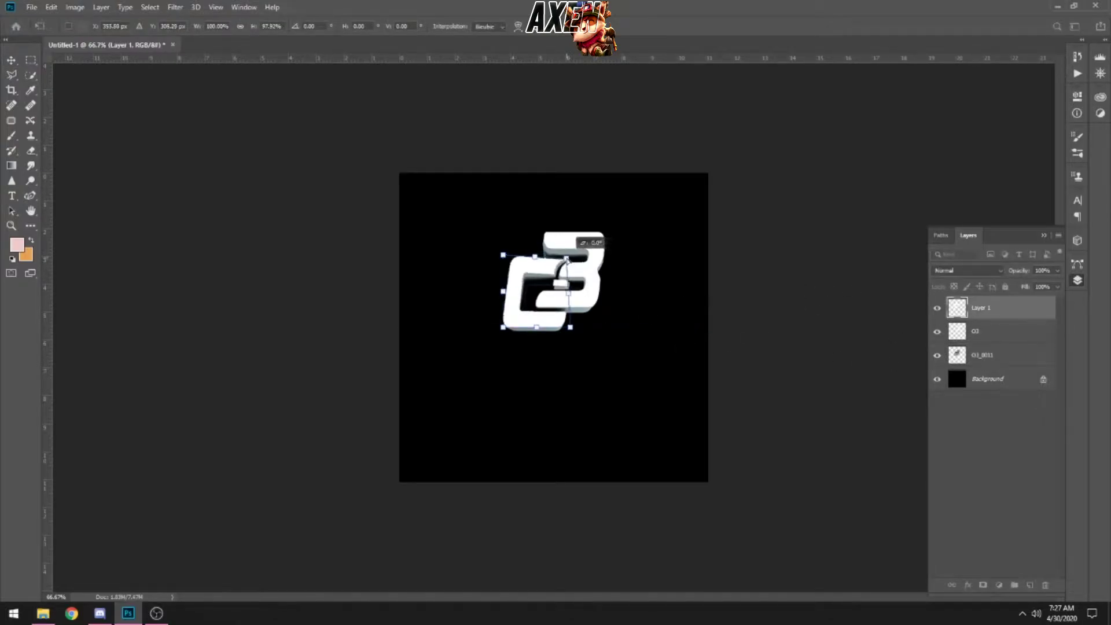
{"action": "key", "text": "Return"}
Link the logo layers and merge the white O and white 3 into one layer.
{"action": "left_click", "coordinate": [1010, 354], "text": "shift"}
{"action": "right_click", "coordinate": [1010, 334]}
{"action": "left_click", "coordinate": [885, 350]}
{"action": "left_click", "coordinate": [1005, 335]}
{"action": "right_click", "coordinate": [1005, 335]}
{"action": "left_click", "coordinate": [868, 454]}
Load the O3_0011 logo as a selection and tint its sides with a low-opacity teal-to-transparent gradient.
{"action": "left_click", "coordinate": [995, 355]}
{"action": "left_click", "coordinate": [1009, 355], "text": "ctrl"}
{"action": "left_click", "coordinate": [992, 326]}
{"action": "key", "text": "w"}
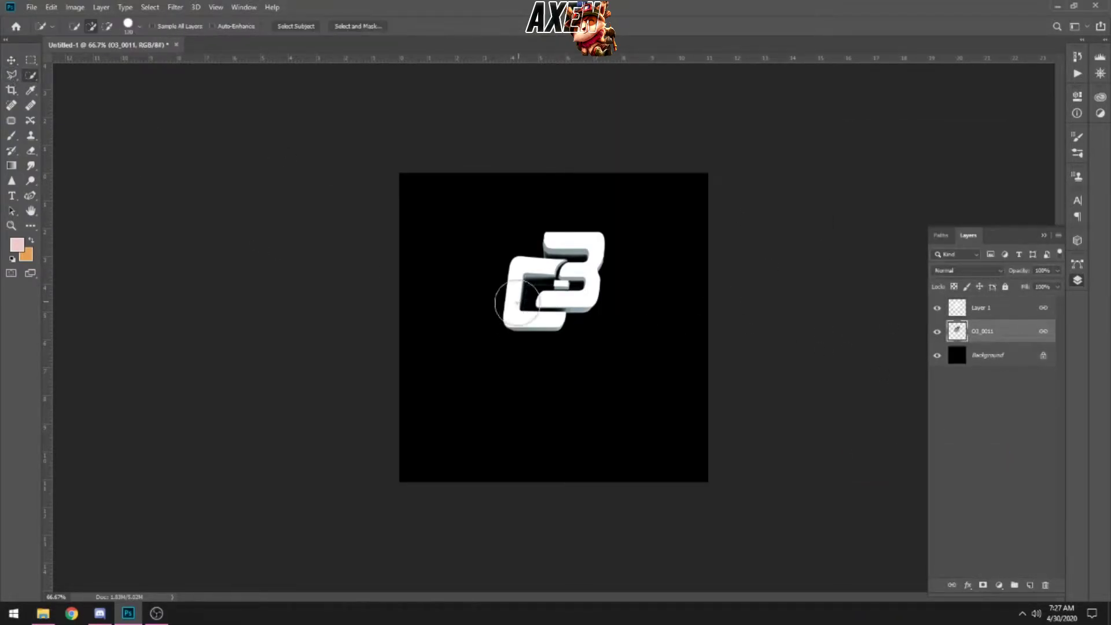
{"action": "key", "text": "g"}
{"action": "left_click", "coordinate": [78, 26]}
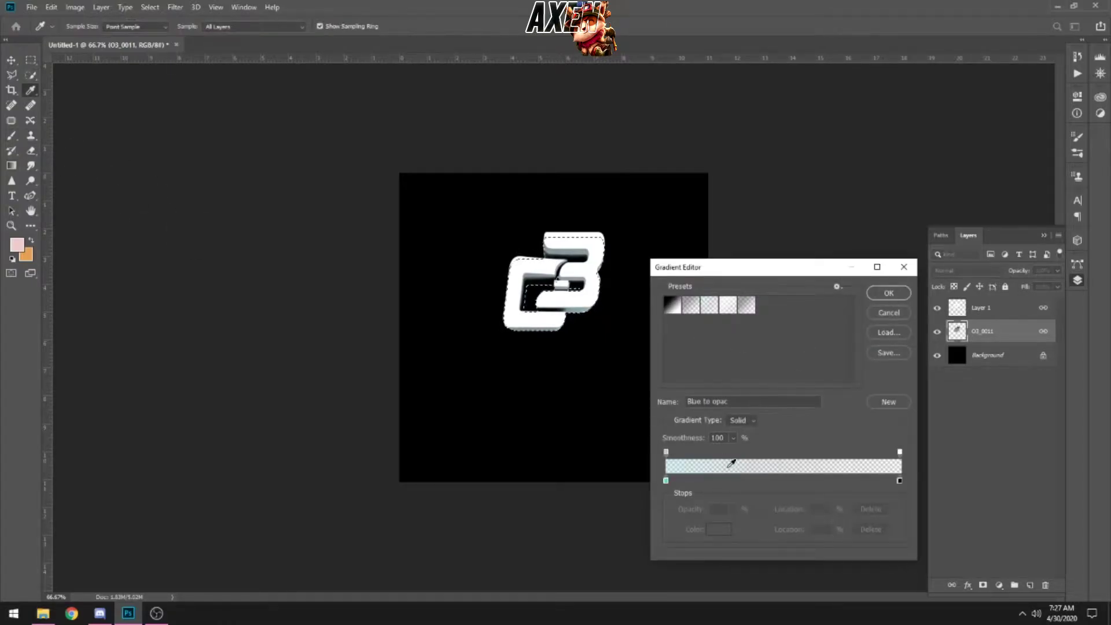
{"action": "left_click", "coordinate": [905, 299]}
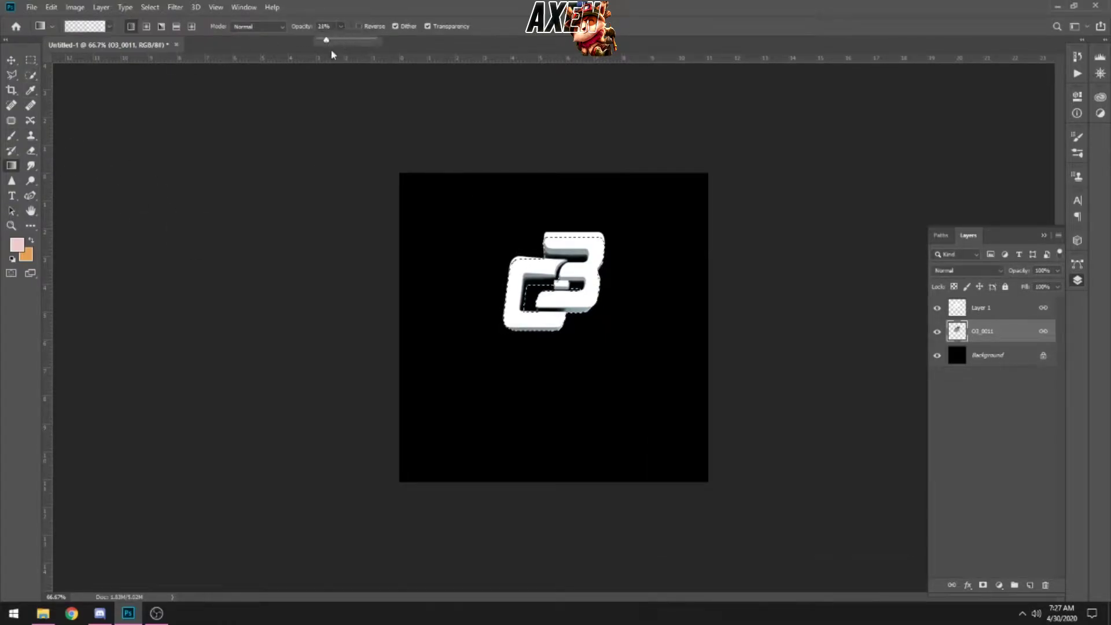
{"action": "left_click", "coordinate": [84, 26]}
{"action": "key", "text": "Escape"}
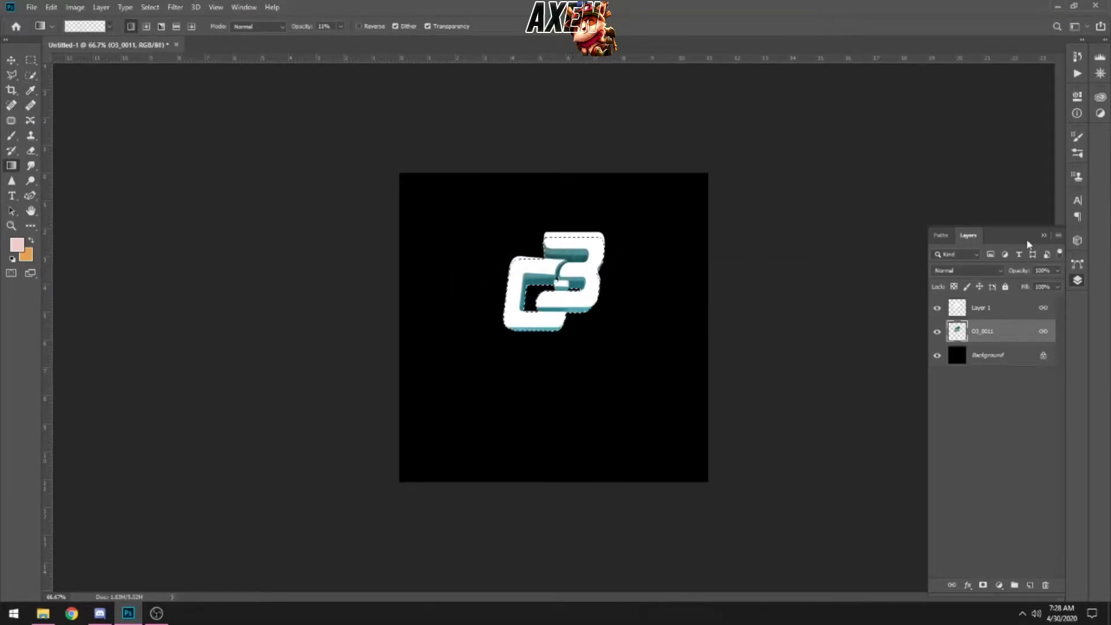
Place the Water Droplet image on the canvas.
{"action": "left_click", "coordinate": [1043, 235]}
{"action": "key", "text": "v"}
{"action": "left_click", "coordinate": [1077, 280]}
{"action": "key", "text": "ctrl+v"}
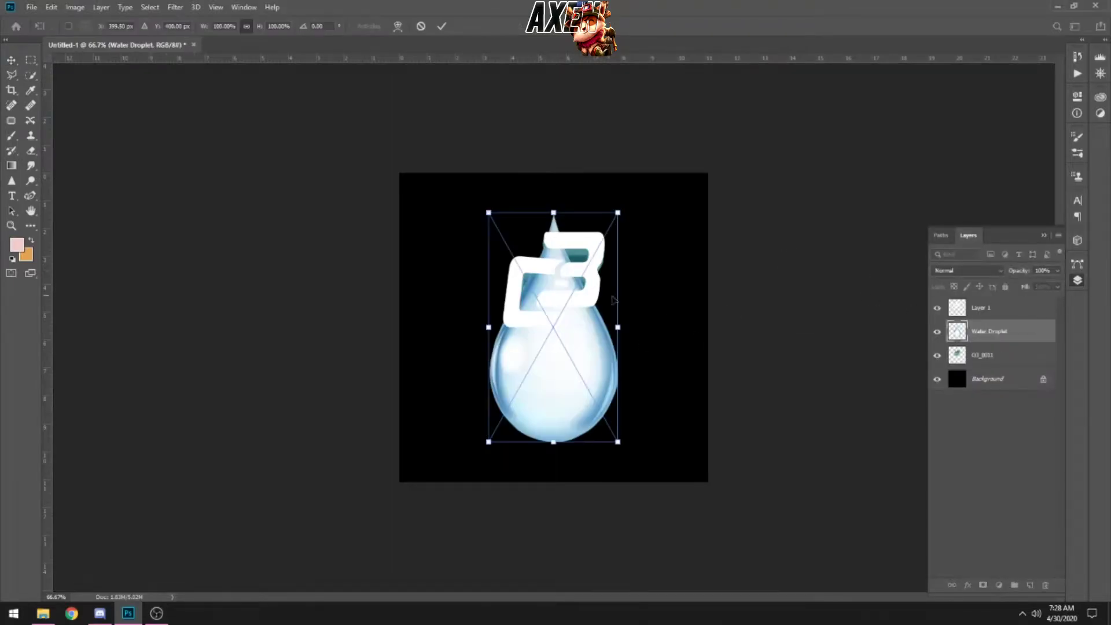
Clip the Water Droplet layer to the white logo in Layer 1 and resize it over the O.
{"action": "left_click", "coordinate": [1010, 339]}
{"action": "left_click_drag", "start_coordinate": [1010, 338], "coordinate": [567, 267]}
{"action": "key", "text": "ctrl+alt+g"}
{"action": "key", "text": "ctrl+t"}
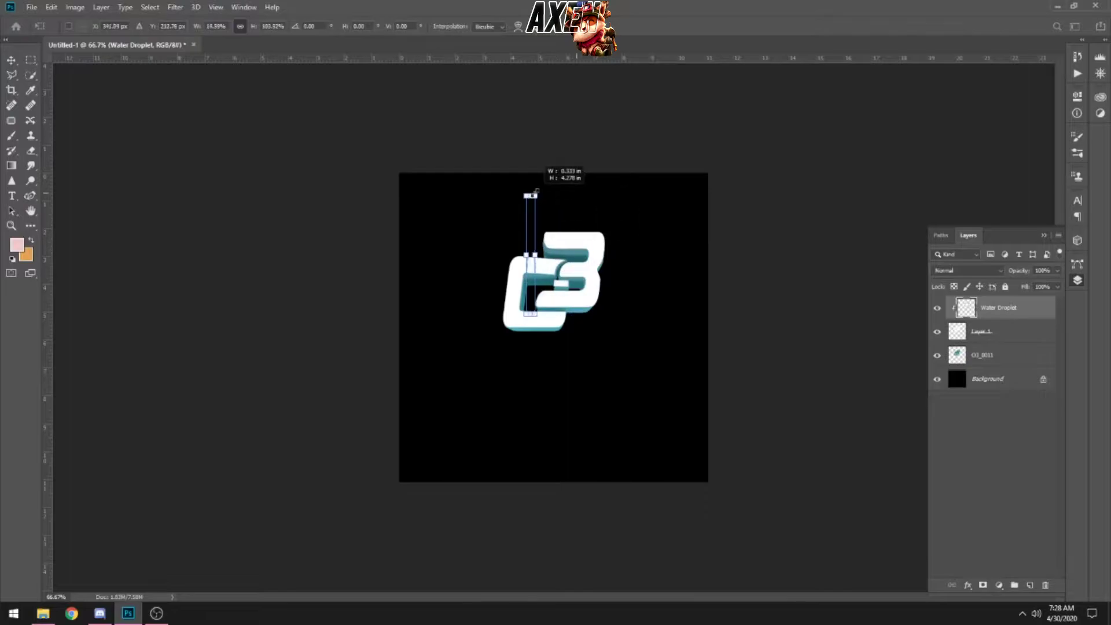
{"action": "key", "text": "Return"}
Place the Bubbles 1 image over the logo and set its blend mode to Color Burn.
{"action": "key", "text": "ctrl+v"}
{"action": "left_click_drag", "start_coordinate": [584, 341], "coordinate": [762, 196]}
{"action": "left_click_drag", "start_coordinate": [579, 277], "coordinate": [526, 339]}
{"action": "key", "text": "Return"}
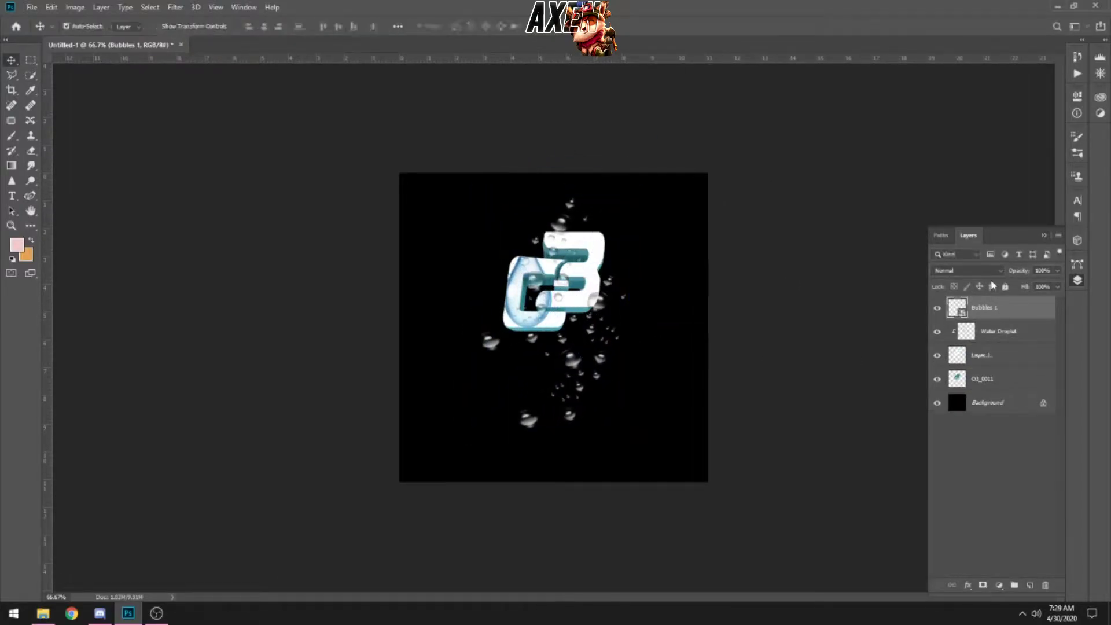
{"action": "left_click", "coordinate": [966, 270]}
{"action": "left_click", "coordinate": [949, 300]}
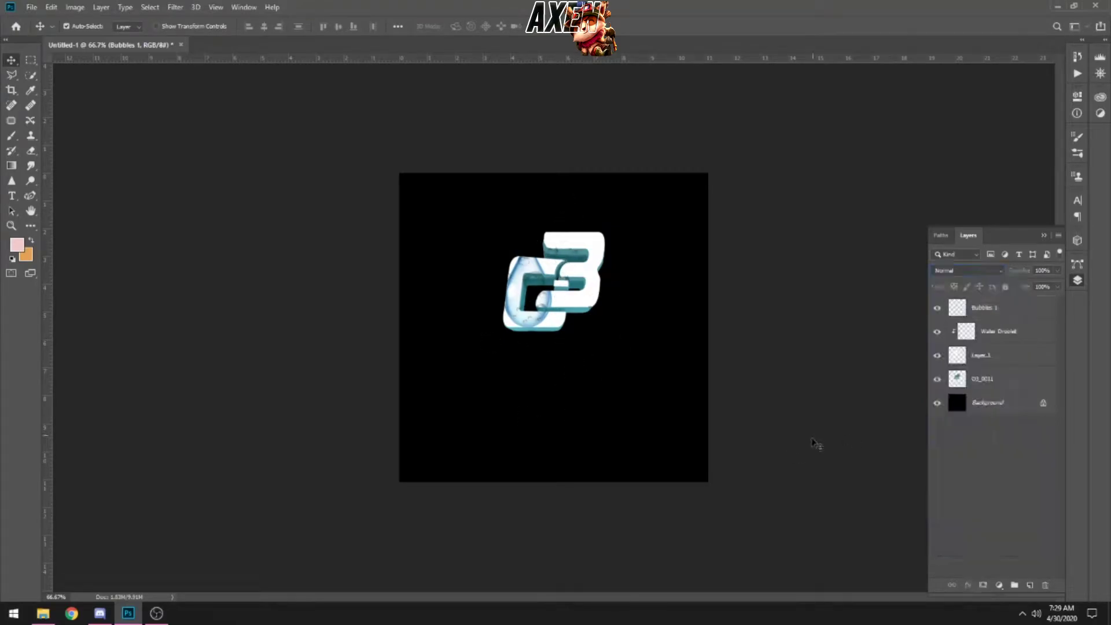
{"action": "left_click", "coordinate": [702, 328]}
Place the Water 1 image and delete its right-hand section.
{"action": "key", "text": "ctrl+v"}
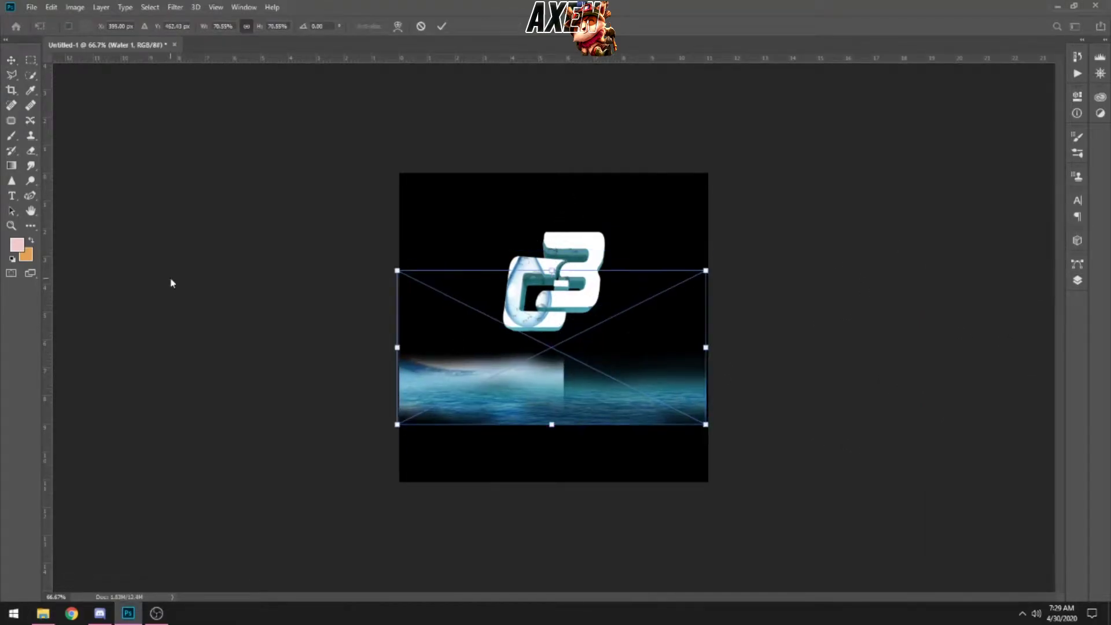
{"action": "left_click", "coordinate": [31, 60]}
{"action": "left_click", "coordinate": [1077, 280]}
{"action": "right_click", "coordinate": [1000, 308]}
{"action": "left_click_drag", "start_coordinate": [707, 223], "coordinate": [565, 466]}
{"action": "key", "text": "Delete"}
{"action": "key", "text": "Delete"}
{"action": "key", "text": "Return"}
{"action": "key", "text": "ctrl+d"}
Stretch the remaining wave across the canvas width so that it fills the lower half.
{"action": "key", "text": "ctrl+t"}
{"action": "left_click_drag", "start_coordinate": [563, 390], "coordinate": [707, 353]}
{"action": "left_click_drag", "start_coordinate": [551, 285], "coordinate": [552, 210]}
{"action": "mouse_move", "coordinate": [551, 371]}
{"action": "left_mouse_down"}
{"action": "mouse_move", "coordinate": [550, 205]}
{"action": "mouse_move", "coordinate": [558, 378]}
{"action": "left_mouse_up"}
{"action": "key", "text": "Return"}
Set the Water 1 layer's blend mode to Pin Light and lower its opacity.
{"action": "left_click", "coordinate": [966, 270]}
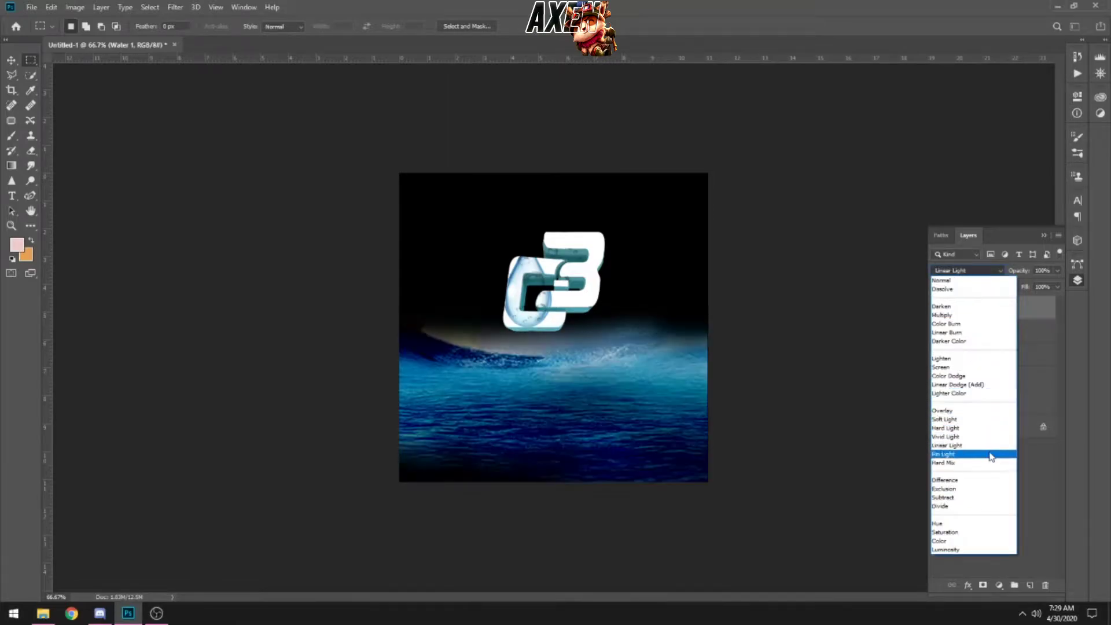
{"action": "left_click", "coordinate": [978, 454]}
{"action": "left_click", "coordinate": [1056, 270]}
{"action": "left_click_drag", "start_coordinate": [1058, 284], "coordinate": [1023, 297]}
{"action": "left_click", "coordinate": [1043, 235]}
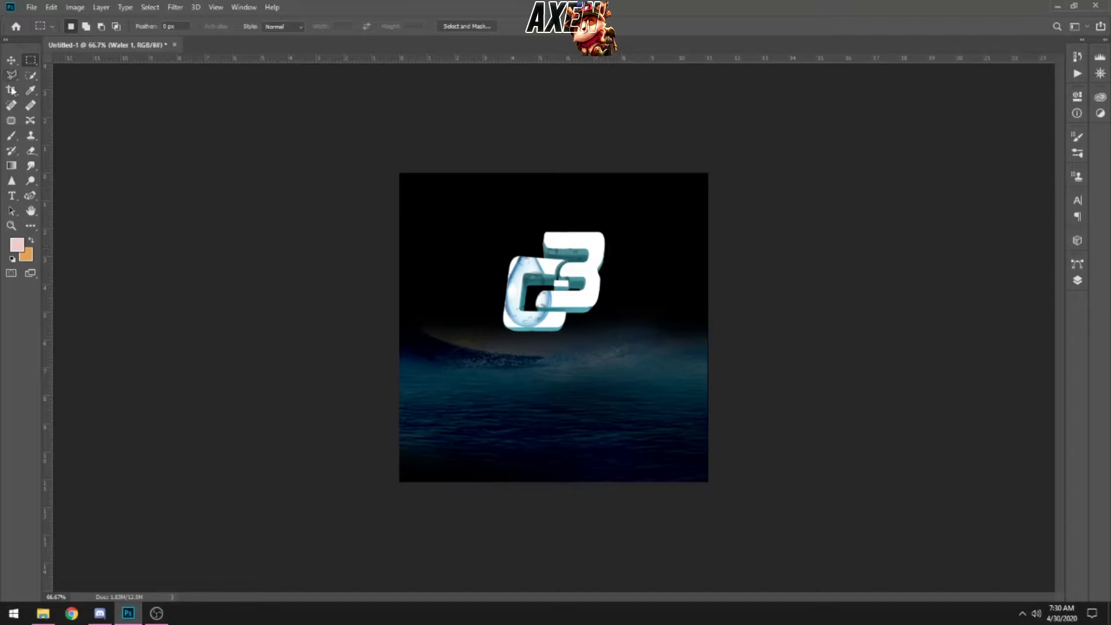
Add the text "Aqua" on the water below the logo.
{"action": "key", "text": "t"}
{"action": "left_click", "coordinate": [515, 397]}
{"action": "type", "text": "AQua"}
{"action": "key", "text": "Escape"}
{"action": "type", "text": "Aqua"}
Set the Aqua text in the Rainbow font at a larger size.
{"action": "key", "text": "ctrl+a"}
{"action": "left_click", "coordinate": [166, 26]}
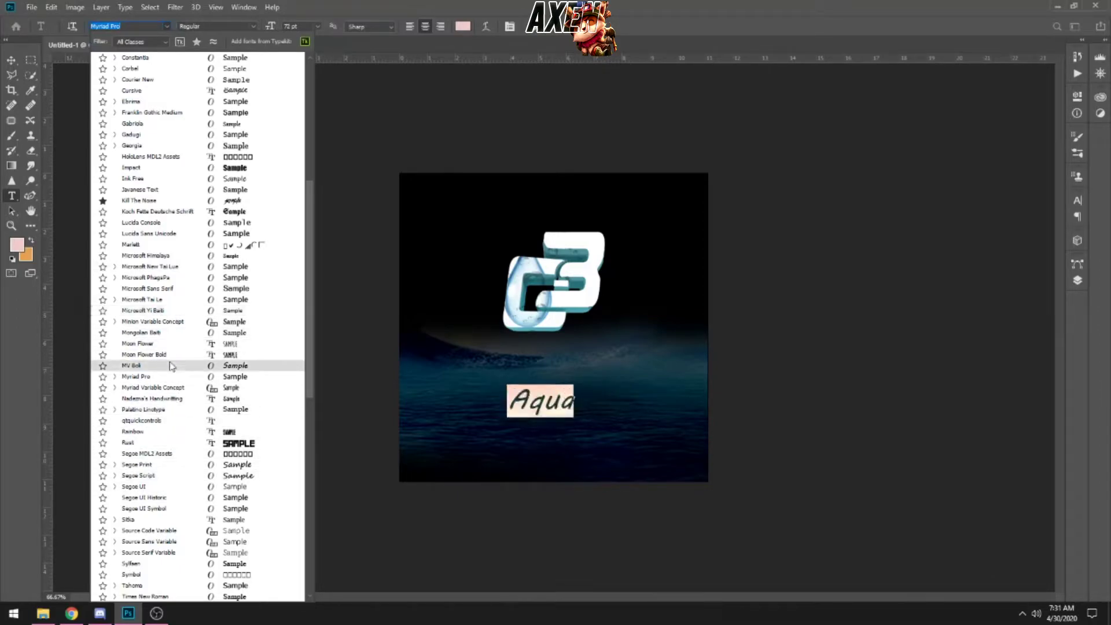
{"action": "left_click", "coordinate": [163, 431]}
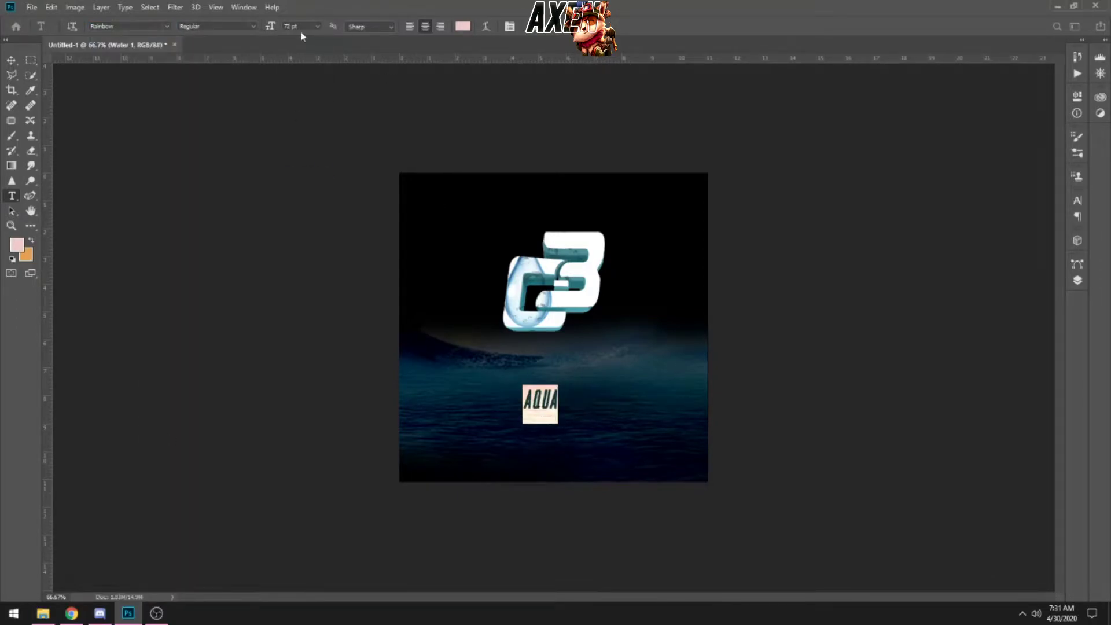
{"action": "key", "text": "ctrl+Return"}
{"action": "key", "text": "v"}
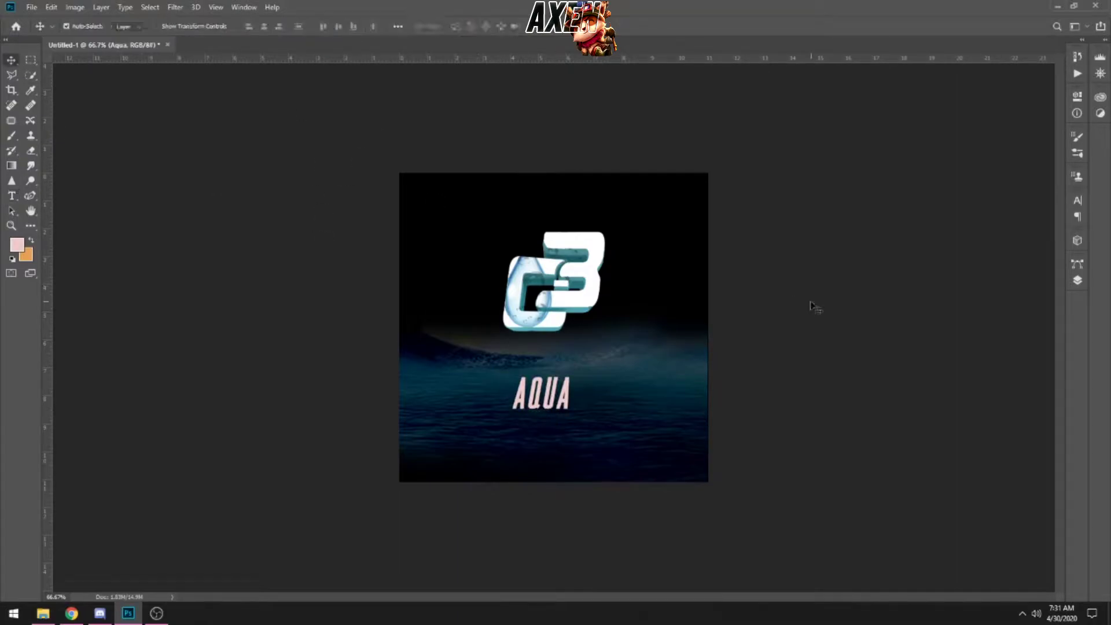
{"action": "key", "text": "F7"}
{"action": "left_click", "coordinate": [1000, 416], "text": "shift"}
{"action": "key", "text": "ctrl+t"}
{"action": "key", "text": "Escape"}
Move the Water 1 layer beneath the logo layers and enlarge the logo and Aqua text together.
{"action": "left_click", "coordinate": [981, 331]}
{"action": "left_click_drag", "start_coordinate": [981, 331], "coordinate": [983, 438]}
{"action": "left_click", "coordinate": [978, 307]}
{"action": "left_click", "coordinate": [982, 402], "text": "shift"}
{"action": "key", "text": "ctrl+t"}
{"action": "left_click_drag", "start_coordinate": [622, 426], "coordinate": [642, 447]}
{"action": "key", "text": "Return"}
Move the Bubbles 1 layer beneath Water 1 so it sits directly above the base O3 logo layer.
{"action": "left_click_drag", "start_coordinate": [984, 331], "coordinate": [984, 368]}
{"action": "left_click_drag", "start_coordinate": [983, 427], "coordinate": [994, 326]}
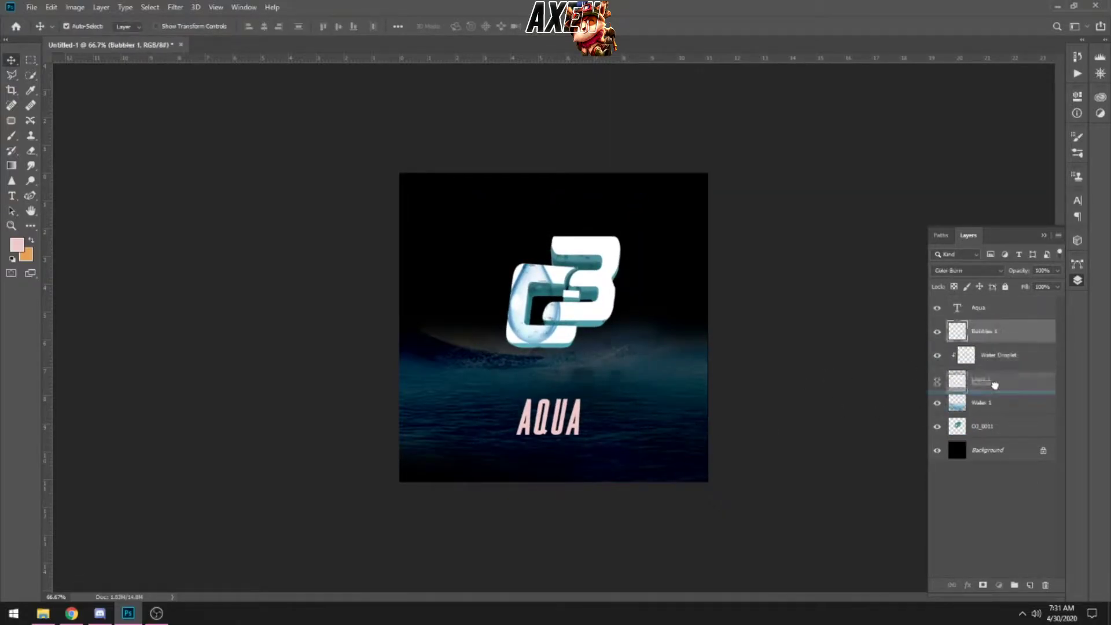
{"action": "left_click", "coordinate": [992, 521]}
{"action": "left_click", "coordinate": [1044, 234]}
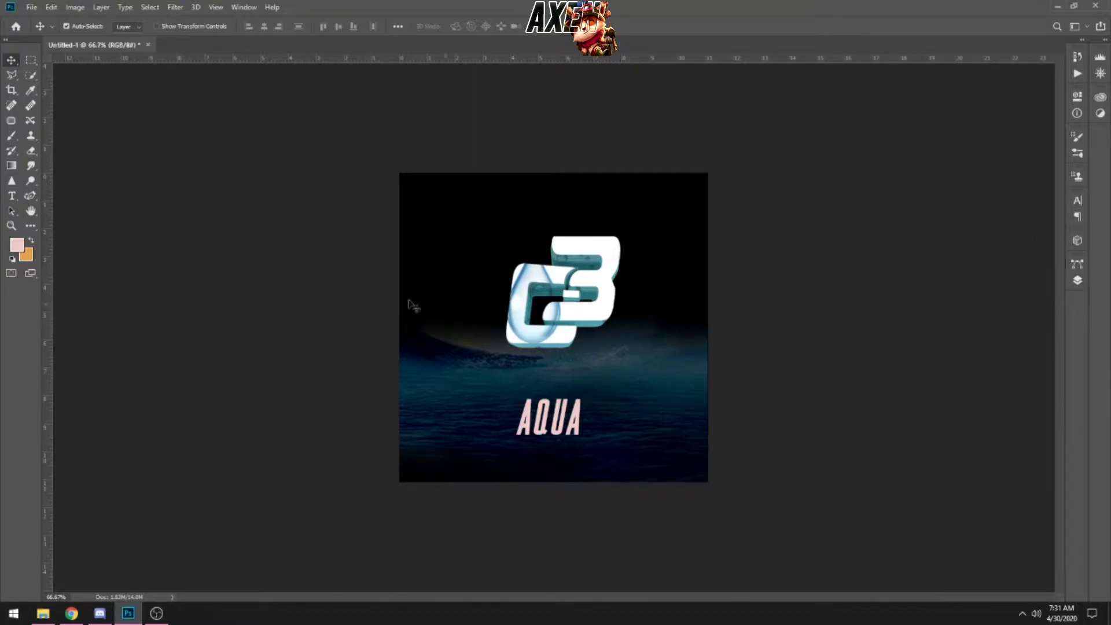
Select the Water 1 layer and make a rectangular selection of the whole sky area down to the horizon.
{"action": "key", "text": "m"}
{"action": "left_click_drag", "start_coordinate": [324, 332], "coordinate": [752, 342]}
{"action": "key", "text": "Return"}
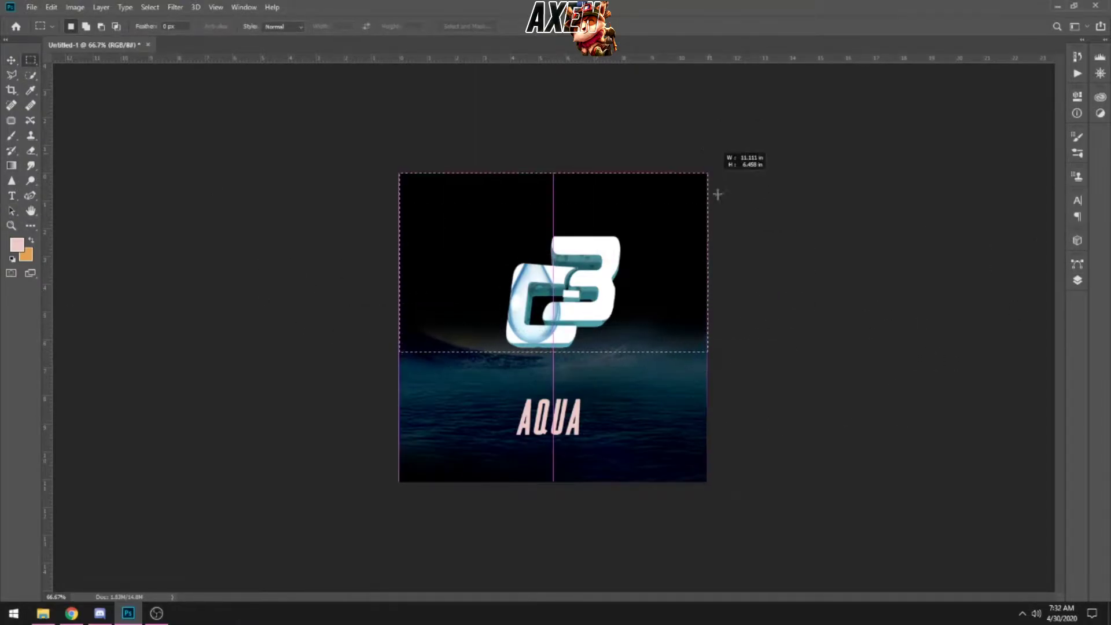
{"action": "left_click", "coordinate": [1076, 280]}
{"action": "left_click", "coordinate": [983, 379]}
{"action": "left_click_drag", "start_coordinate": [371, 365], "coordinate": [785, 382]}
Fill the selected sky on Water 1 with soft white and teal gradients fading to transparent.
{"action": "left_click", "coordinate": [11, 166]}
{"action": "left_click", "coordinate": [109, 26]}
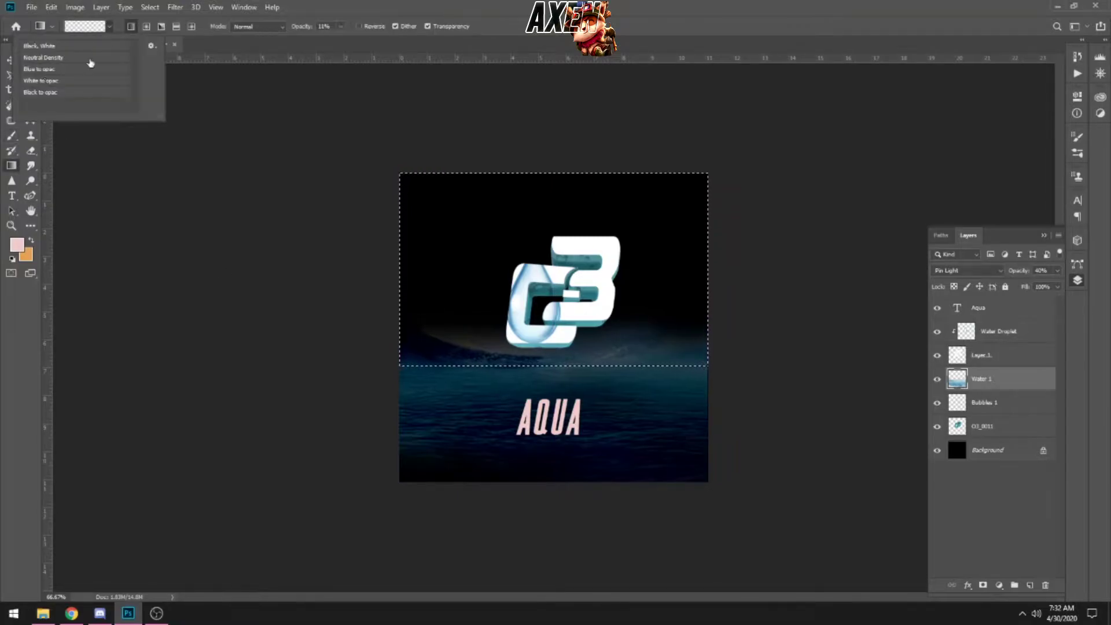
{"action": "double_click", "coordinate": [97, 84]}
{"action": "left_click_drag", "start_coordinate": [445, 137], "coordinate": [443, 398]}
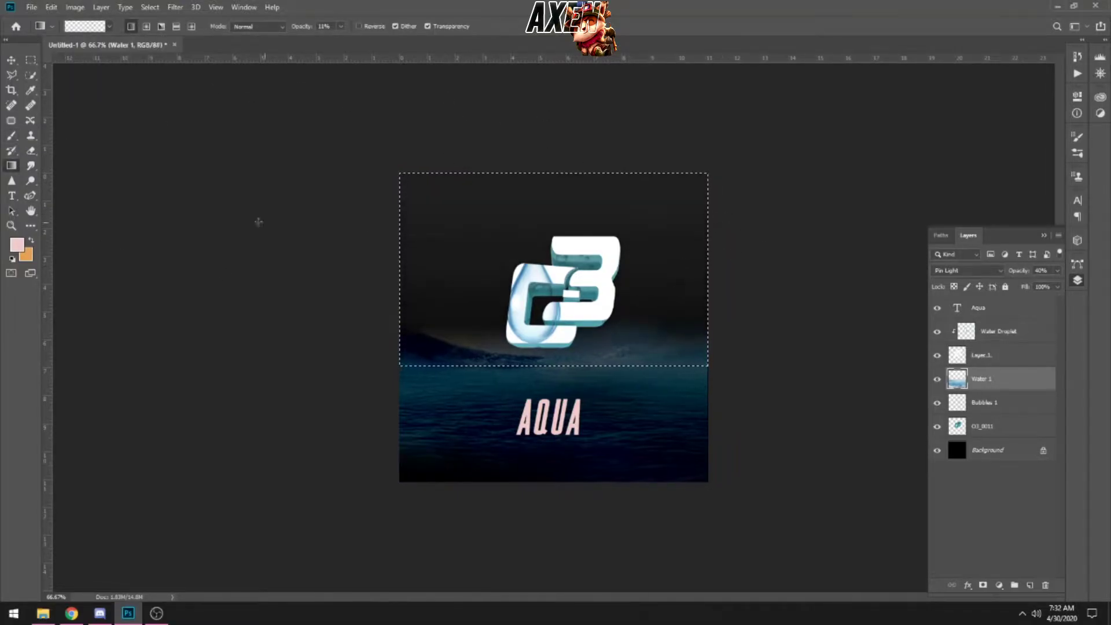
{"action": "left_click_drag", "start_coordinate": [565, 354], "coordinate": [683, 206]}
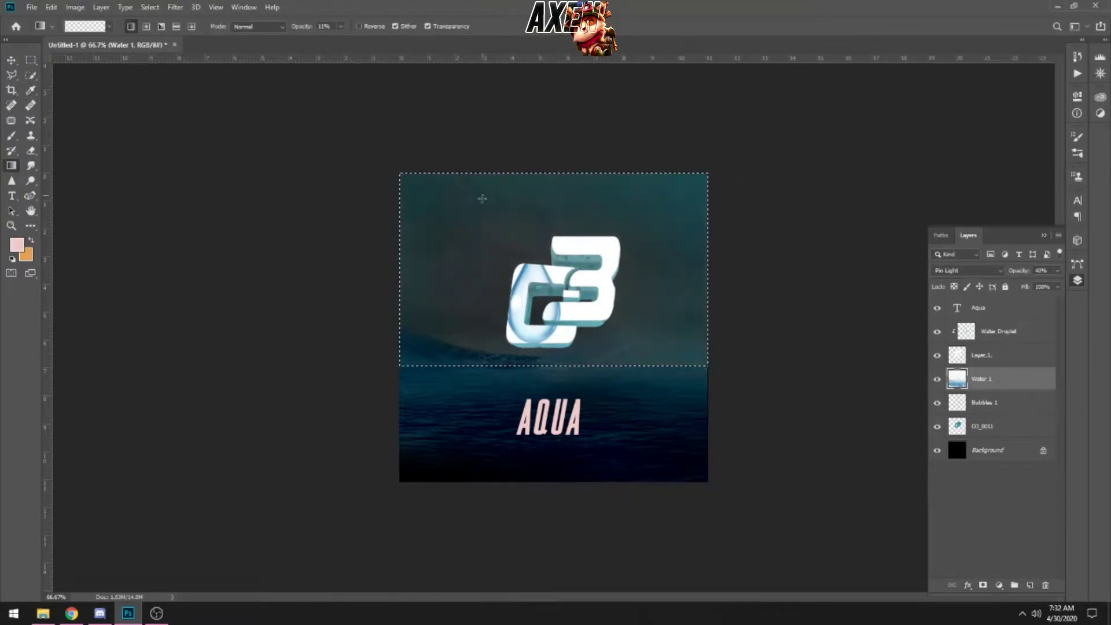
Darken the selected sky on Water 1 with Black to opac gradients drawn inward from its edges.
{"action": "left_click", "coordinate": [1040, 236]}
{"action": "left_click", "coordinate": [109, 26]}
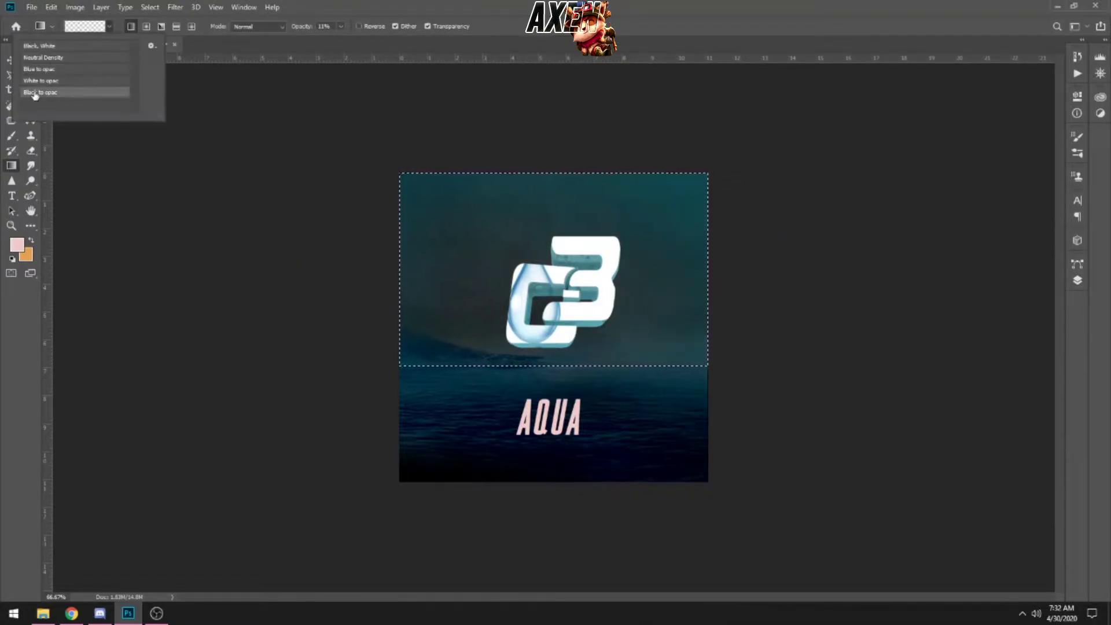
{"action": "left_click", "coordinate": [399, 96]}
{"action": "left_click_drag", "start_coordinate": [399, 95], "coordinate": [768, 222]}
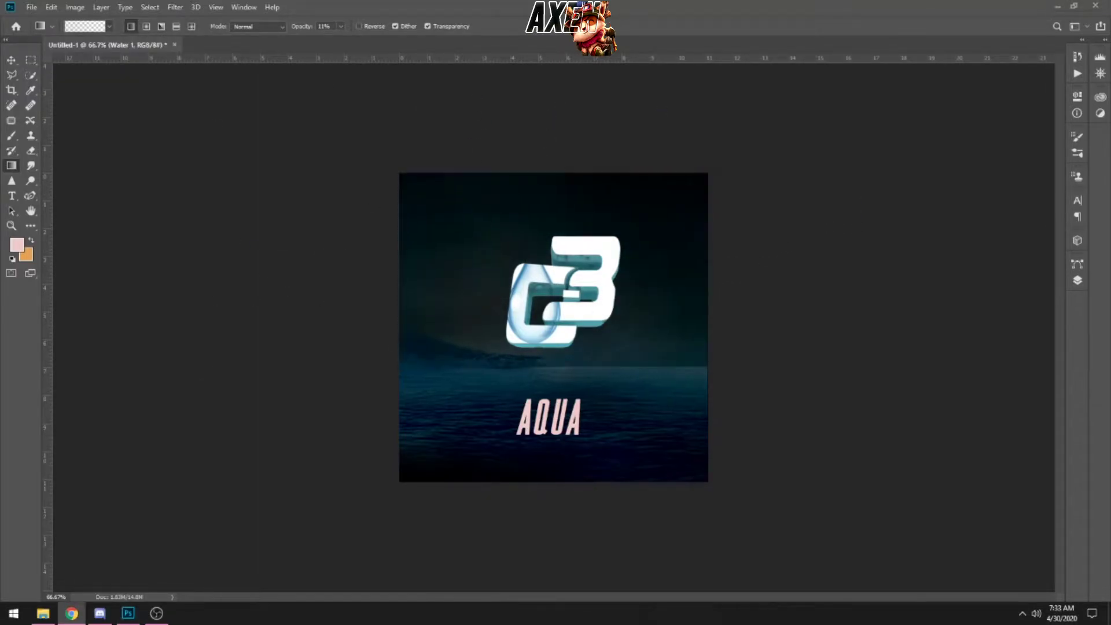
Enlarge the O3 logo, droplet and bubble layers together to about 125% and place them just above the Aqua text.
{"action": "key", "text": "F7"}
{"action": "key", "text": "v"}
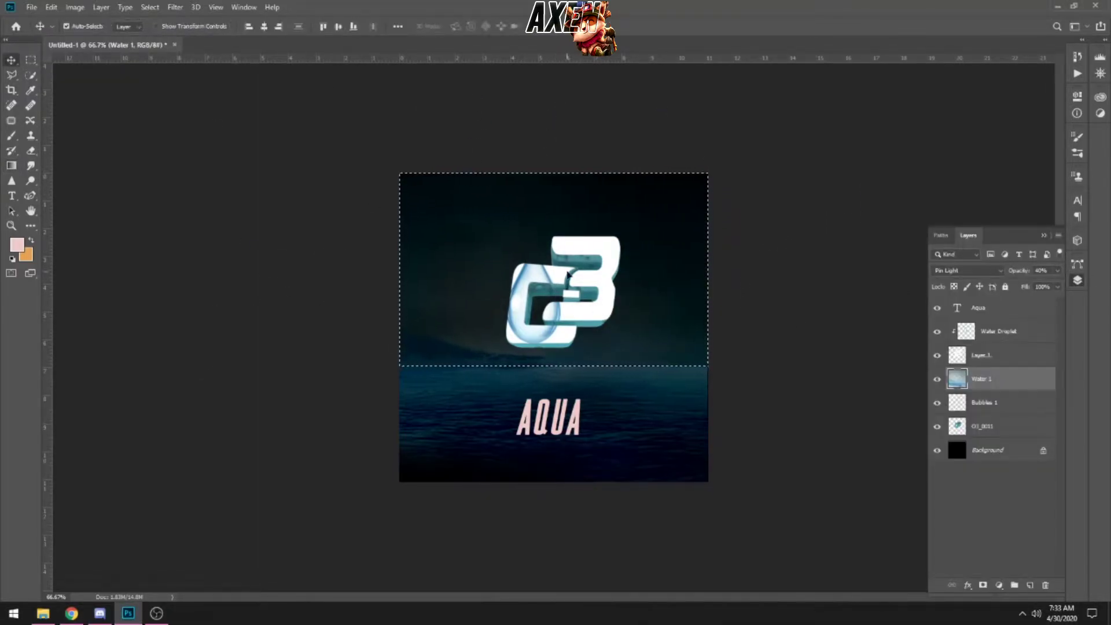
{"action": "left_click", "coordinate": [1016, 335]}
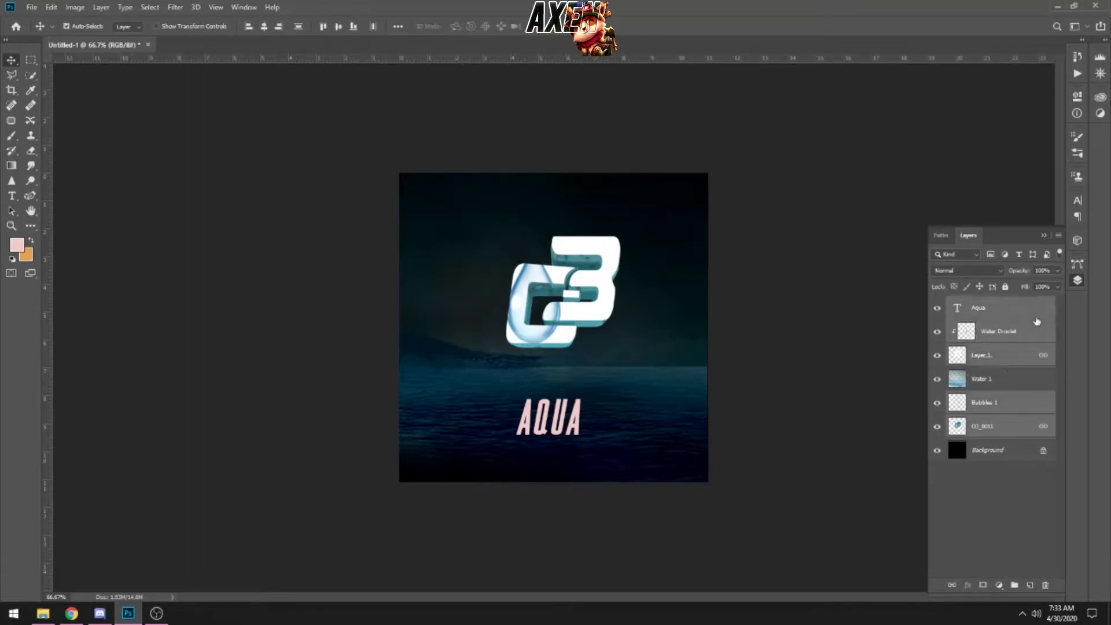
{"action": "left_click", "coordinate": [1007, 427], "text": "shift"}
{"action": "key", "text": "ctrl+t"}
{"action": "left_click_drag", "start_coordinate": [642, 460], "coordinate": [669, 496]}
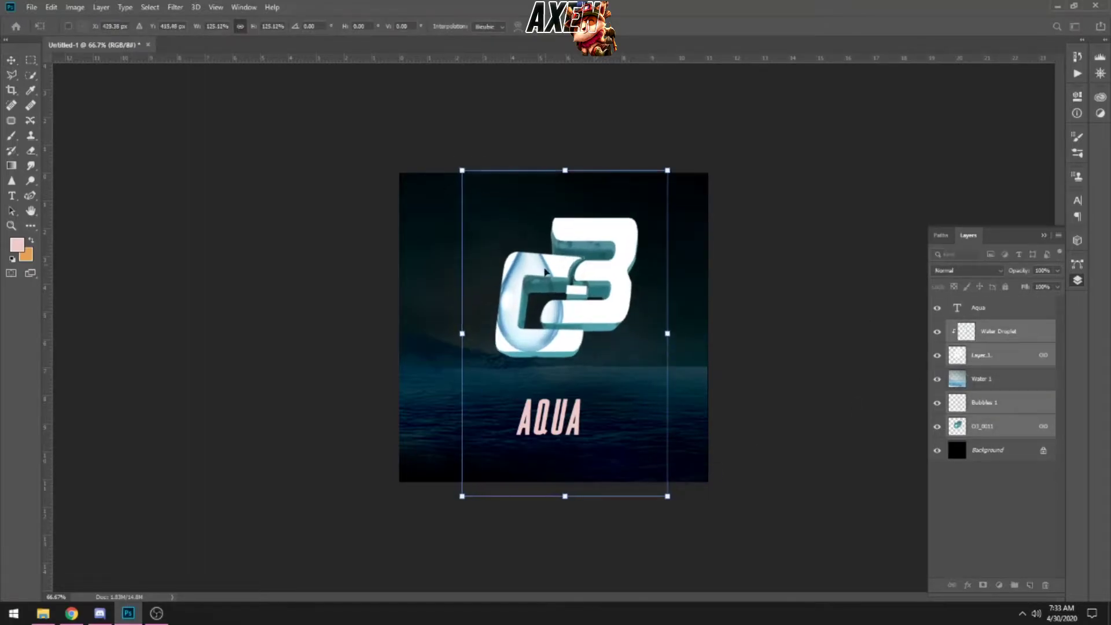
{"action": "key", "text": "Return"}
{"action": "left_click_drag", "start_coordinate": [552, 428], "coordinate": [554, 428]}
{"action": "right_click", "coordinate": [1000, 379]}
{"action": "key", "text": "Escape"}
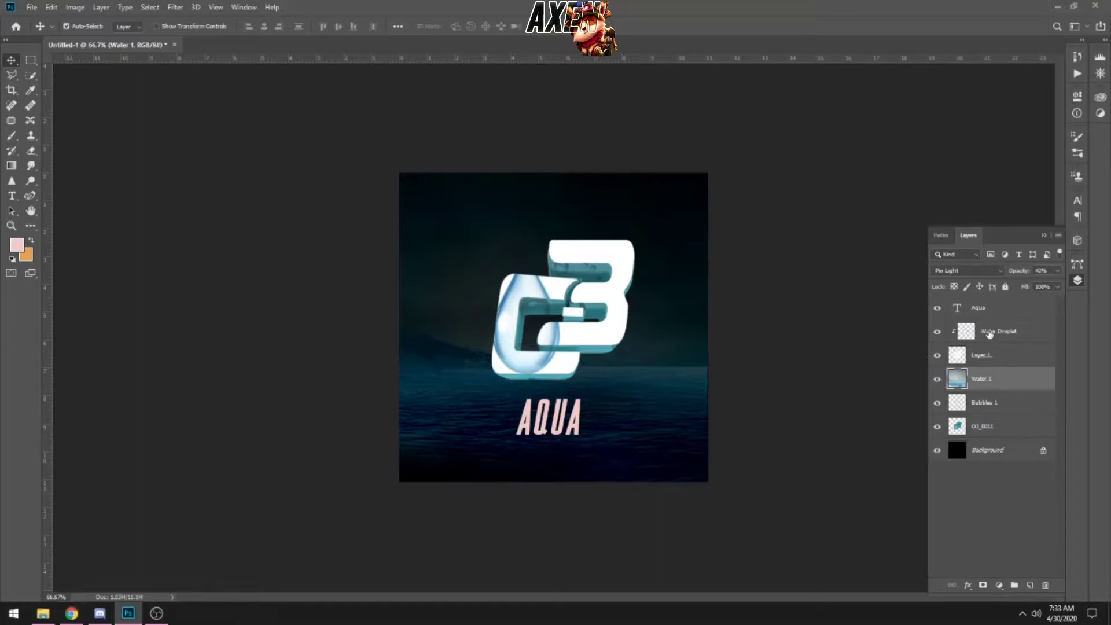
Recolor the Aqua text white and rasterize its layer.
{"action": "double_click", "coordinate": [956, 307]}
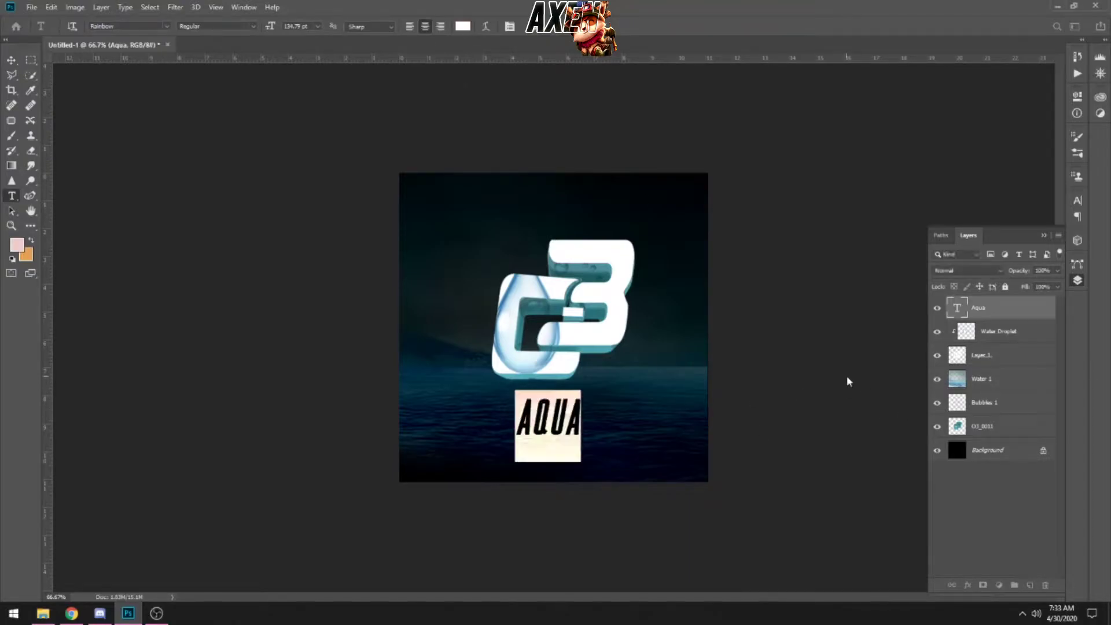
{"action": "key", "text": "ctrl+Return"}
{"action": "right_click", "coordinate": [995, 308]}
{"action": "left_click", "coordinate": [914, 259]}
Set up a teal gradient fading to transparent and apply it lightly over the selected Aqua letters.
{"action": "key", "text": "g"}
{"action": "left_click", "coordinate": [83, 26]}
{"action": "left_click", "coordinate": [880, 290]}
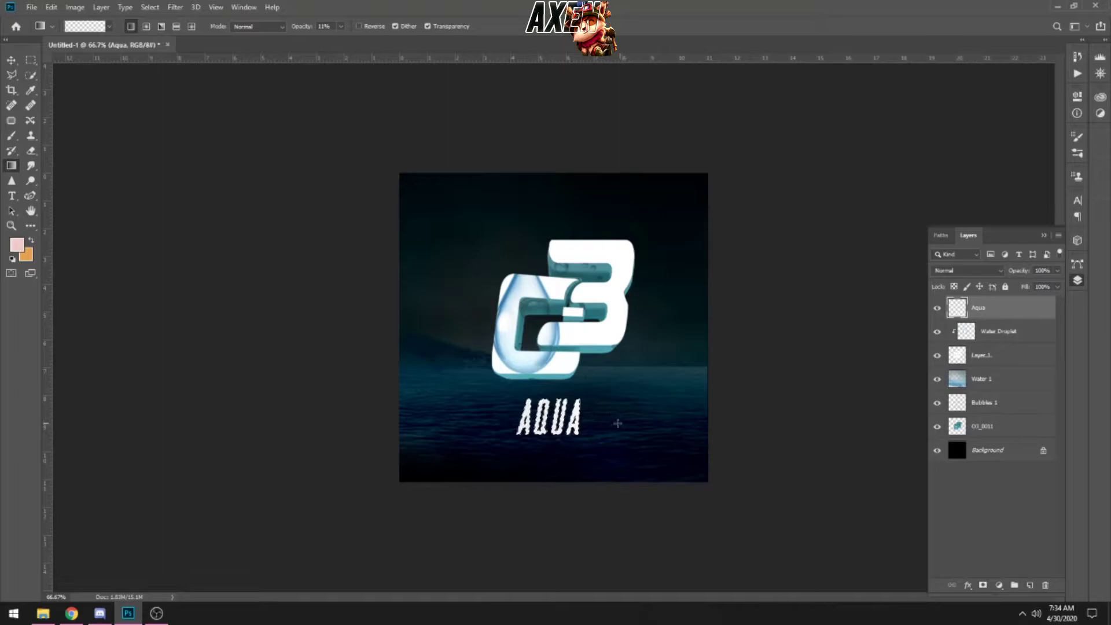
{"action": "left_click", "coordinate": [86, 26]}
{"action": "left_click", "coordinate": [882, 291]}
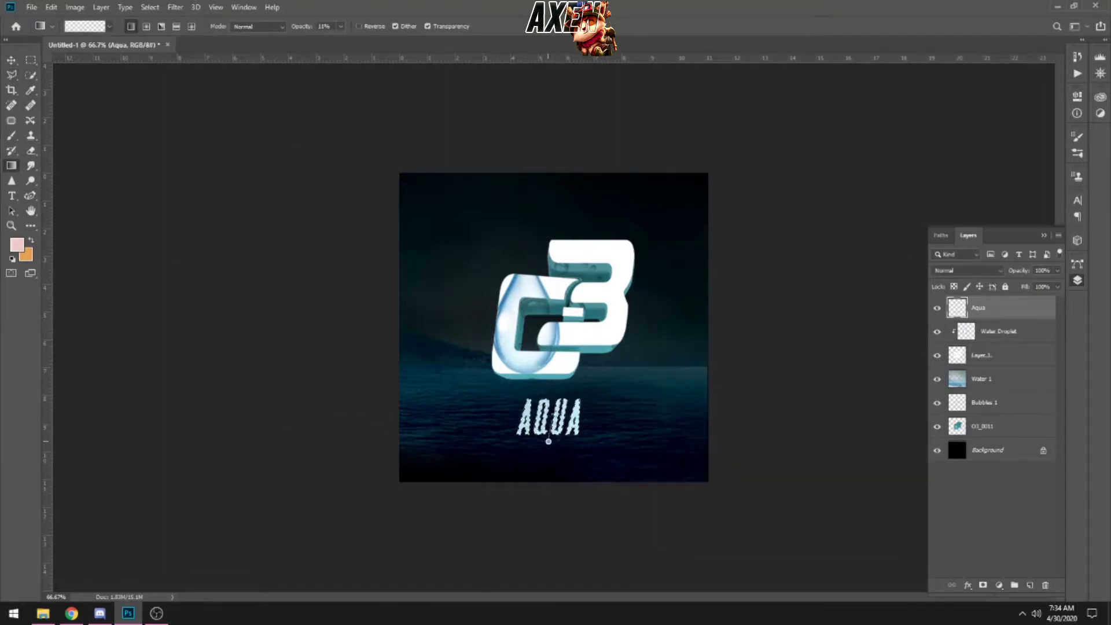
{"action": "left_click", "coordinate": [85, 26]}
{"action": "left_click", "coordinate": [882, 291]}
Raise the gradient opacity to 28% and tint the selected Aqua letters with the teal gradient.
{"action": "left_click", "coordinate": [340, 26]}
{"action": "left_click_drag", "start_coordinate": [347, 37], "coordinate": [357, 37]}
{"action": "left_click_drag", "start_coordinate": [609, 410], "coordinate": [607, 409]}
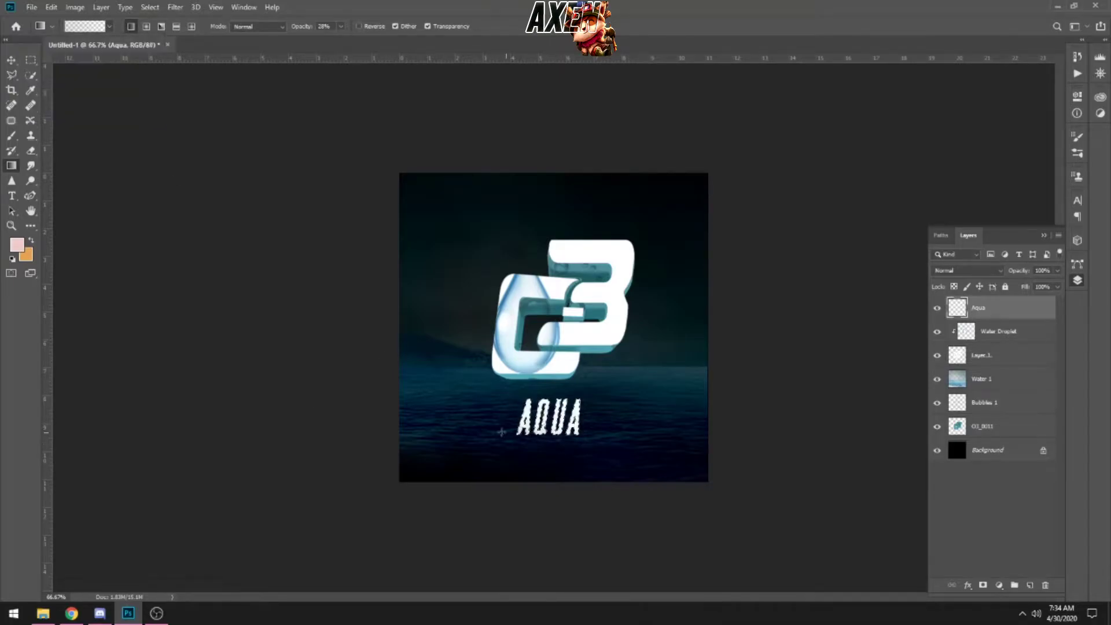
{"action": "left_click", "coordinate": [85, 26]}
{"action": "left_click", "coordinate": [882, 291]}
{"action": "left_click_drag", "start_coordinate": [546, 376], "coordinate": [553, 436]}
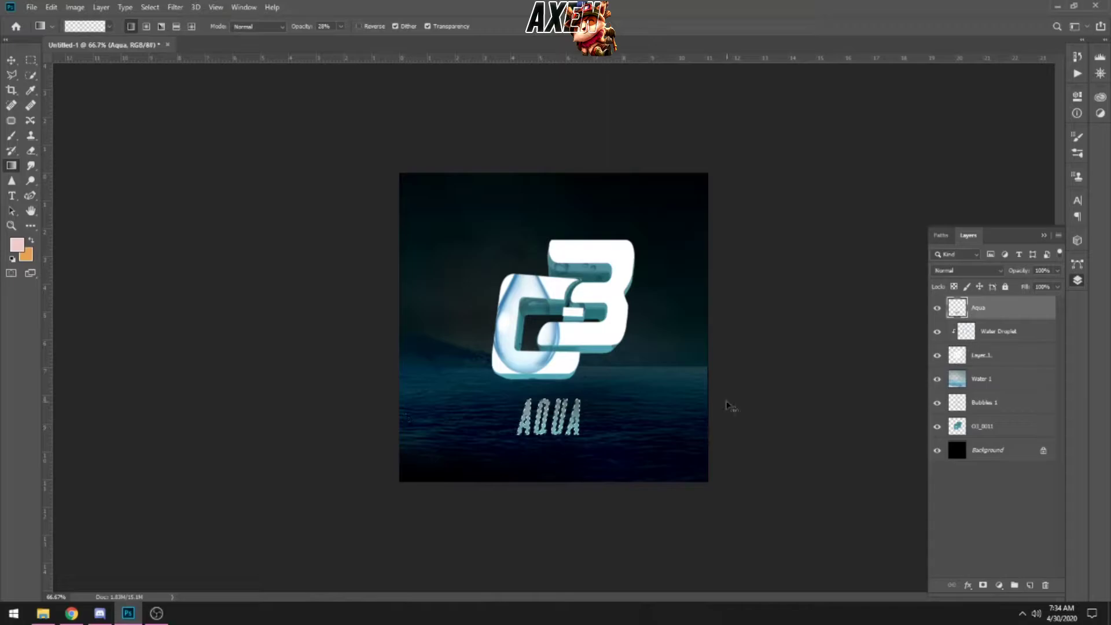
{"action": "key", "text": "v"}
{"action": "key", "text": "F7"}
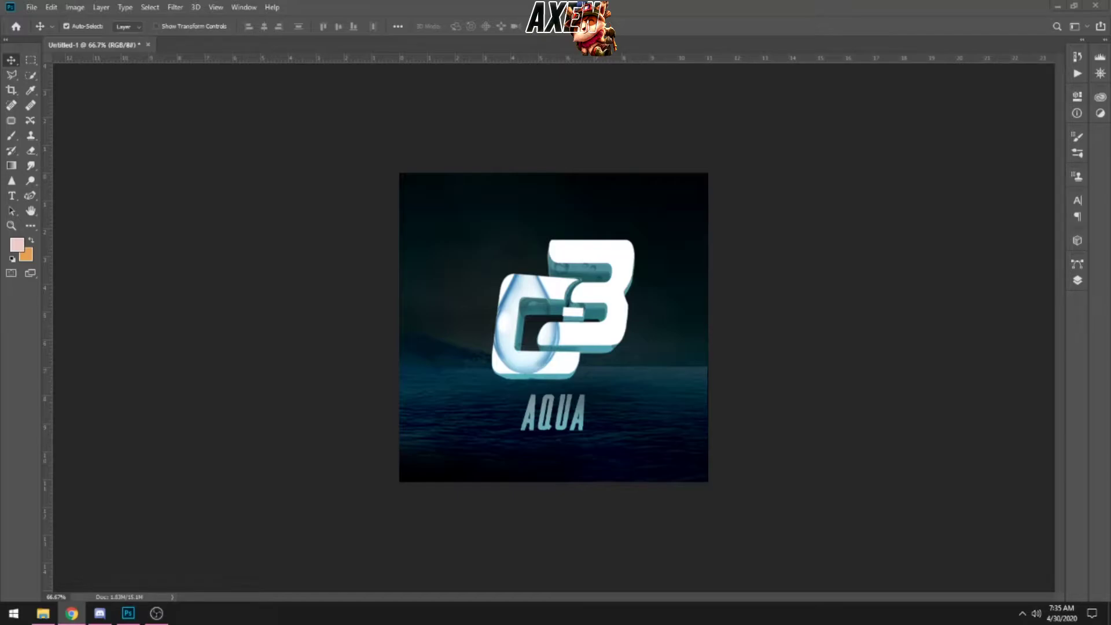
Place the river stone image on the canvas as a rasterized layer and hide the Water 1 layer.
{"action": "left_click_drag", "start_coordinate": [710, 431], "coordinate": [588, 466]}
{"action": "left_click", "coordinate": [1077, 280]}
{"action": "left_click", "coordinate": [983, 403]}
{"action": "left_click", "coordinate": [936, 402]}
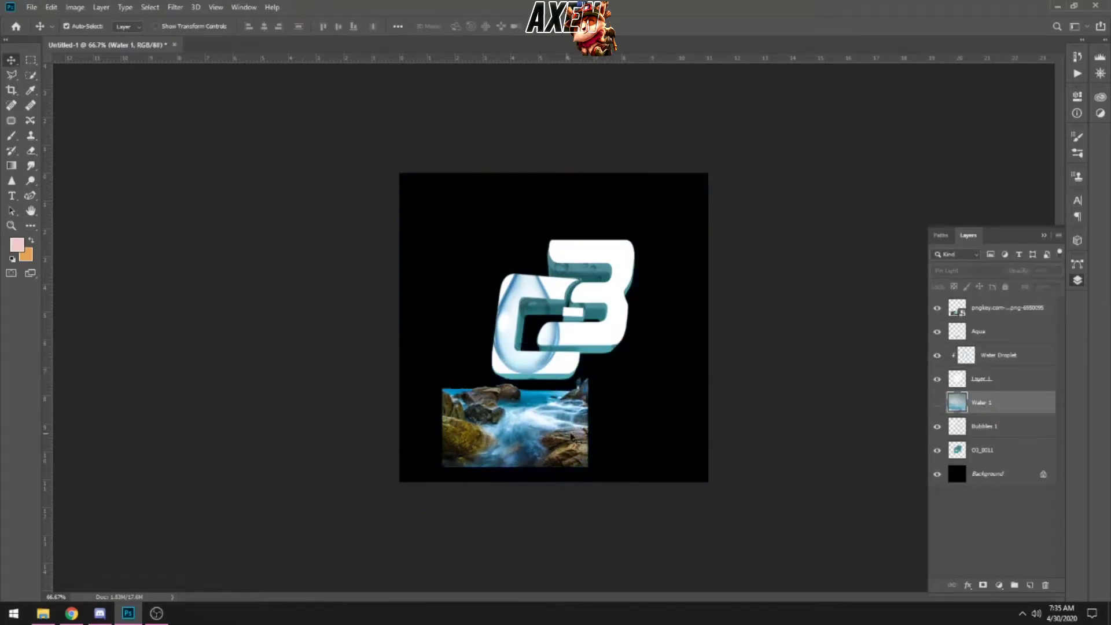
{"action": "right_click", "coordinate": [986, 314]}
{"action": "left_click", "coordinate": [957, 312]}
Scale the river stone image up to span the canvas width and cover its lower part.
{"action": "key", "text": "ctrl+t"}
{"action": "left_click_drag", "start_coordinate": [587, 387], "coordinate": [554, 367]}
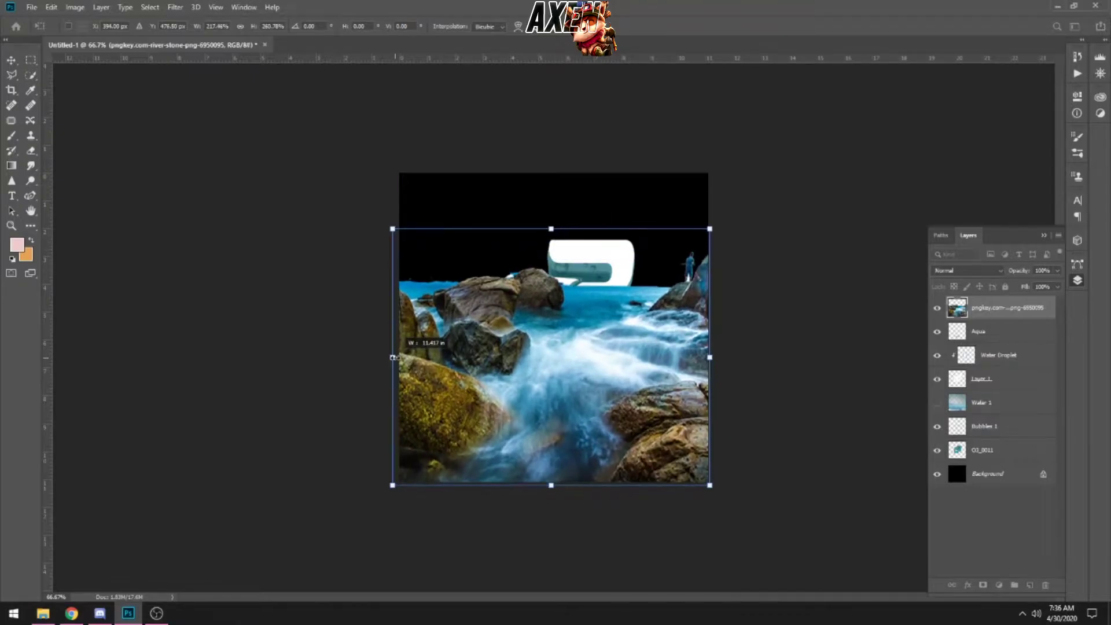
{"action": "key", "text": "Return"}
{"action": "left_click", "coordinate": [1041, 28]}
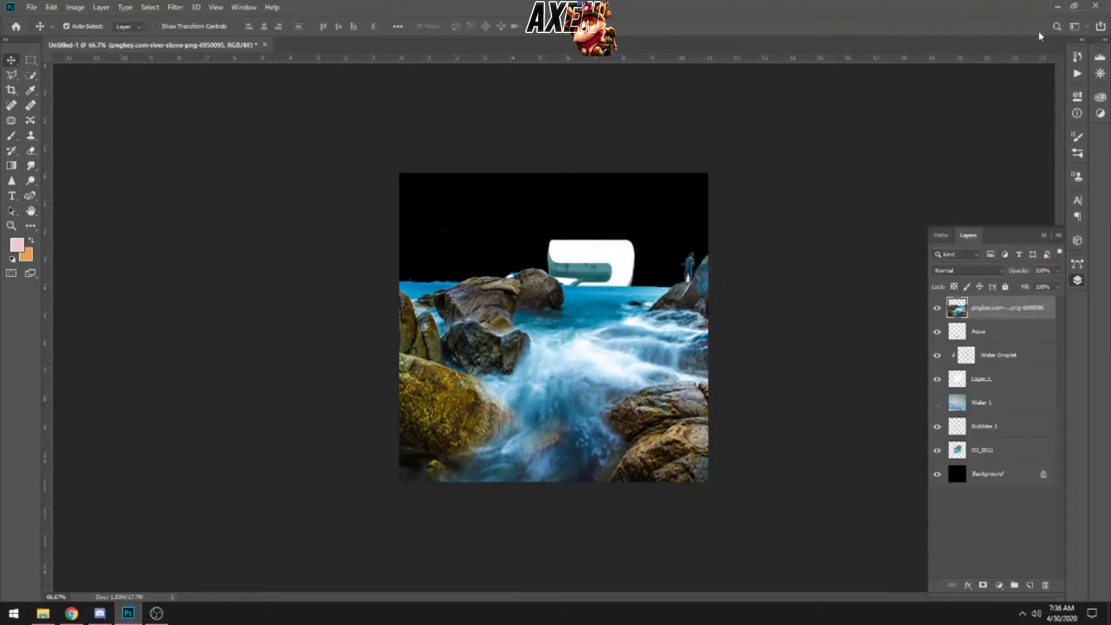
Try the Screen and Hard Light blend modes on the river stone layer and return it to Normal.
{"action": "left_click", "coordinate": [966, 270]}
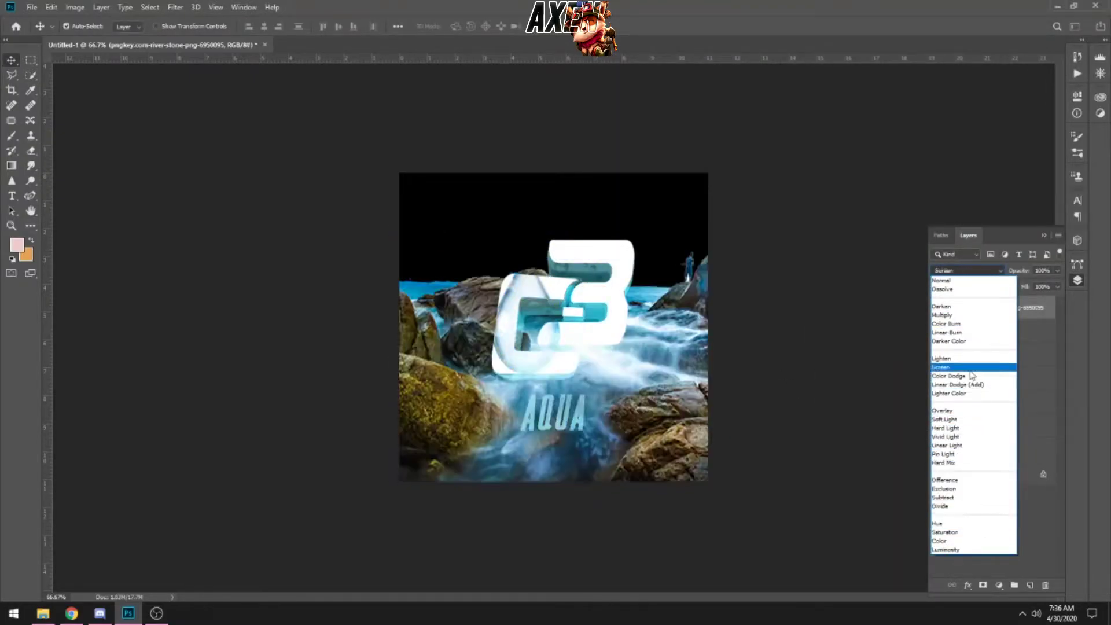
{"action": "key", "text": "Escape"}
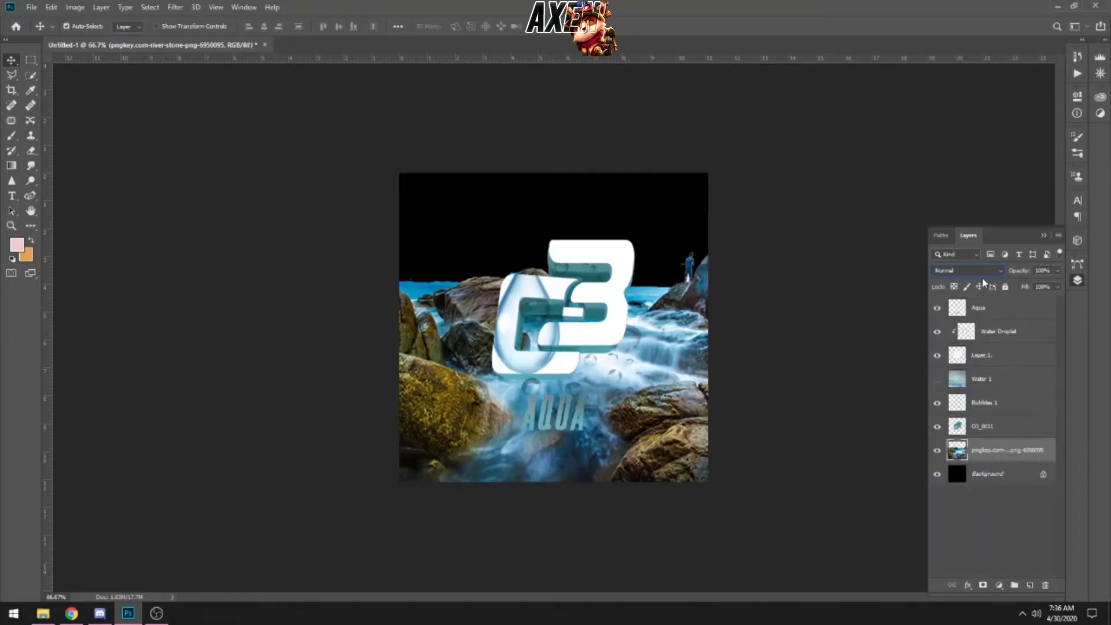
{"action": "left_click", "coordinate": [966, 270]}
{"action": "left_click", "coordinate": [944, 427]}
{"action": "left_click", "coordinate": [966, 270]}
{"action": "left_click", "coordinate": [944, 282]}
Lower the river stone layer's opacity to 68%, keeping the black background visible.
{"action": "left_click", "coordinate": [1056, 270]}
{"action": "left_click_drag", "start_coordinate": [1058, 284], "coordinate": [1034, 294]}
{"action": "left_click", "coordinate": [937, 474]}
{"action": "key", "text": "ctrl+z"}
{"action": "key", "text": "ctrl+z"}
Clip the river stone layer to the Aqua layer and shrink the image around the lettering.
{"action": "left_click_drag", "start_coordinate": [1006, 449], "coordinate": [1006, 302]}
{"action": "right_click", "coordinate": [1004, 308]}
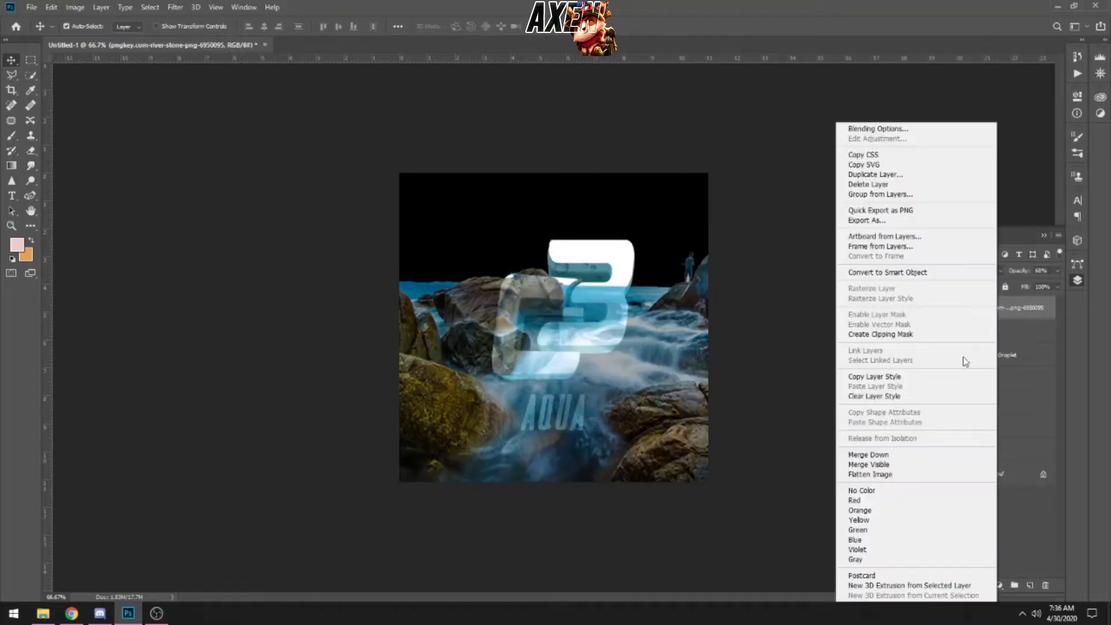
{"action": "left_click", "coordinate": [926, 335]}
{"action": "key", "text": "ctrl+t"}
{"action": "left_click_drag", "start_coordinate": [707, 228], "coordinate": [635, 289]}
{"action": "left_click_drag", "start_coordinate": [390, 290], "coordinate": [508, 385]}
{"action": "key", "text": "Return"}
Show the Water 1 layer again and dim it.
{"action": "left_click", "coordinate": [937, 403]}
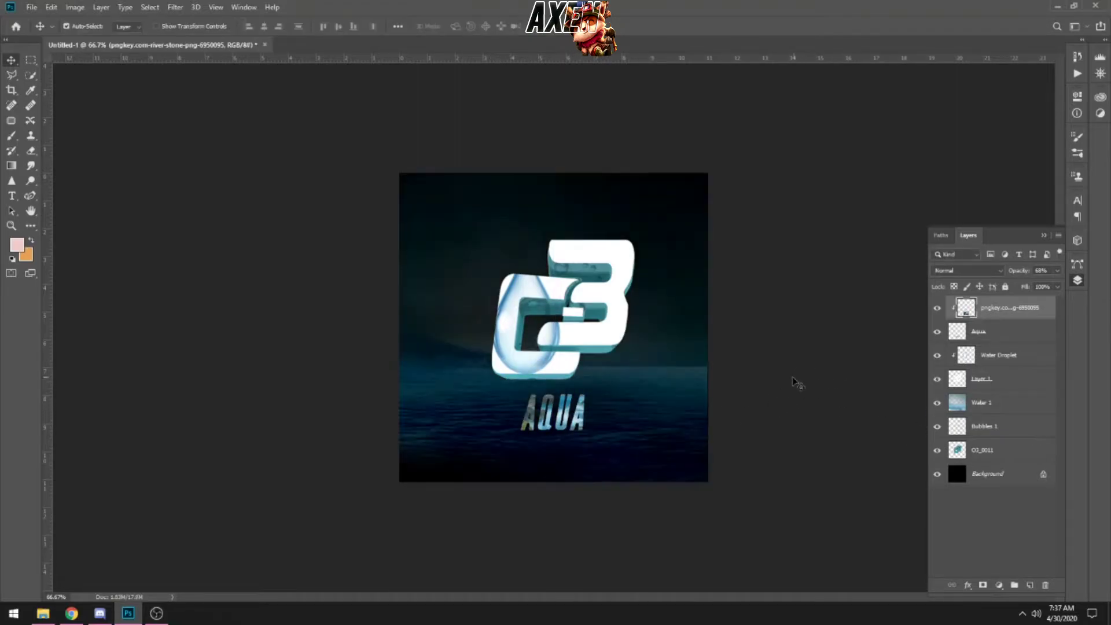
{"action": "left_click", "coordinate": [995, 402]}
{"action": "key", "text": "F7"}
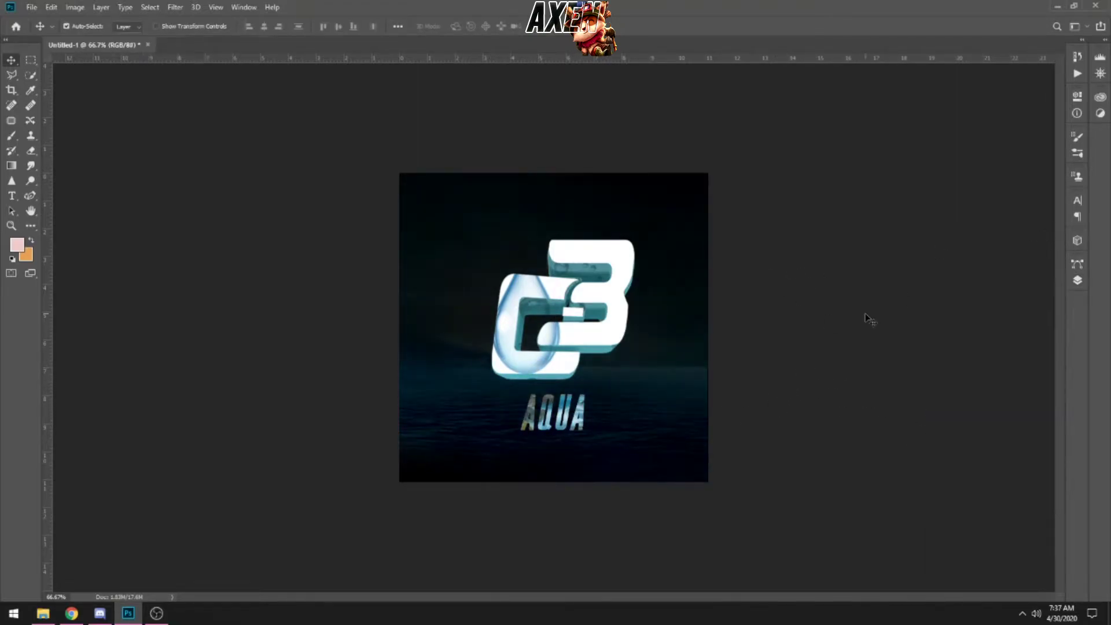
{"action": "left_click_drag", "start_coordinate": [716, 436], "coordinate": [776, 329]}
{"action": "right_click", "coordinate": [776, 330]}
{"action": "left_click", "coordinate": [897, 327]}
{"action": "key", "text": "Return"}
{"action": "key", "text": "ctrl+z"}
{"action": "key", "text": "z"}
{"action": "key", "text": "alt+Tab"}
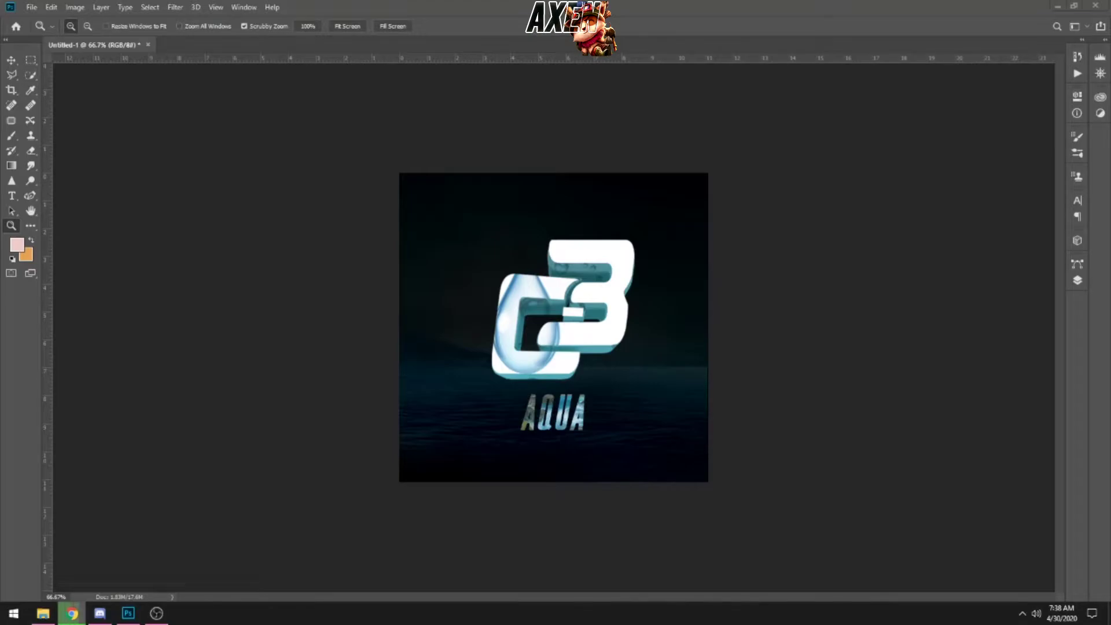
Clip the kisspng river image to the O3 logo and shift it so the water covers the 3.
{"action": "left_click", "coordinate": [1077, 280]}
{"action": "right_click", "coordinate": [993, 355]}
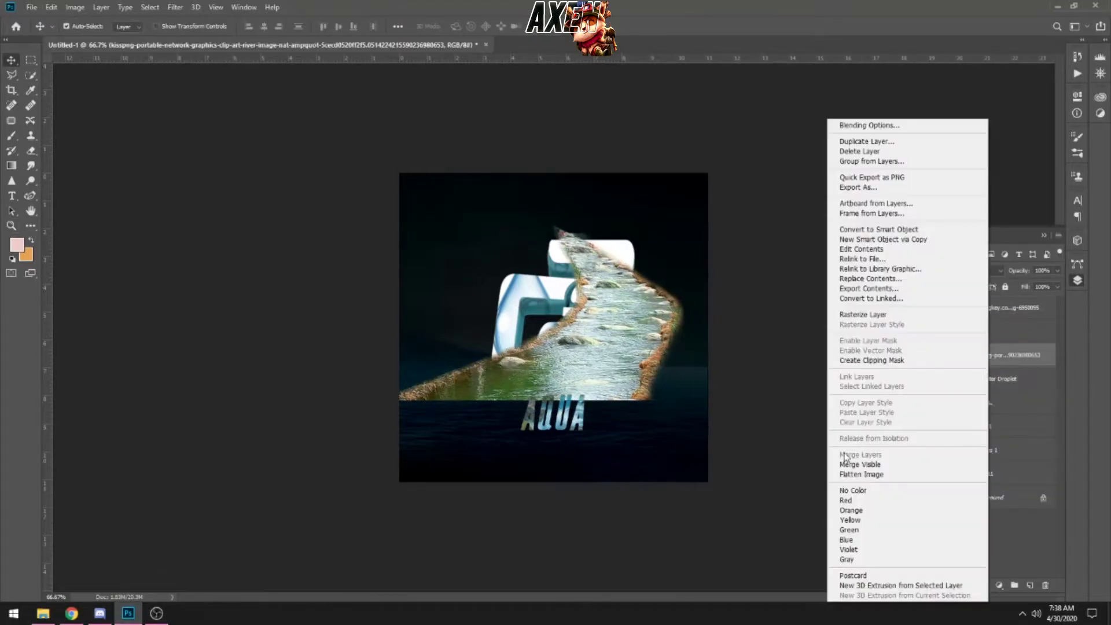
{"action": "left_click", "coordinate": [879, 360]}
{"action": "left_click_drag", "start_coordinate": [629, 345], "coordinate": [630, 312]}
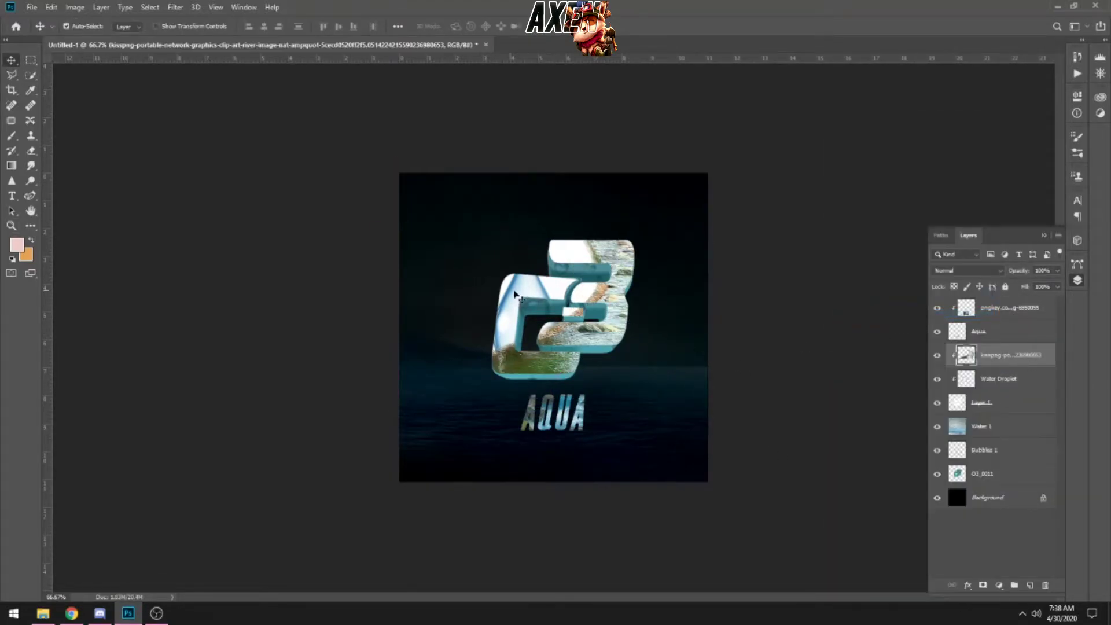
Quick-select the river area and tint it with a teal gradient fading to transparent.
{"action": "key", "text": "w"}
{"action": "left_click", "coordinate": [475, 446]}
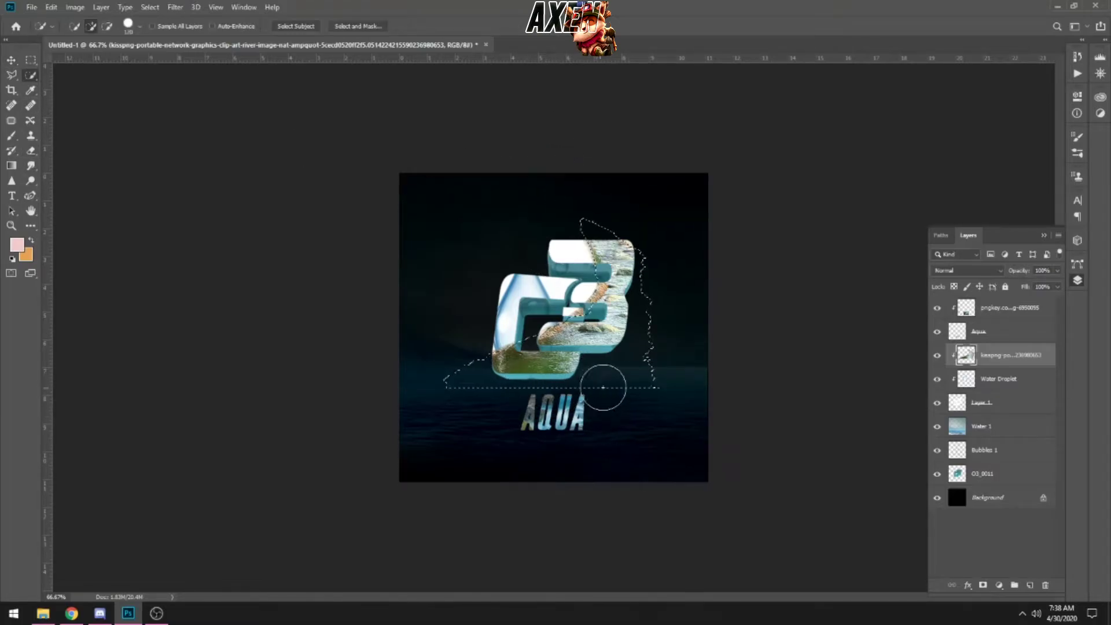
{"action": "key", "text": "g"}
{"action": "left_click", "coordinate": [109, 26]}
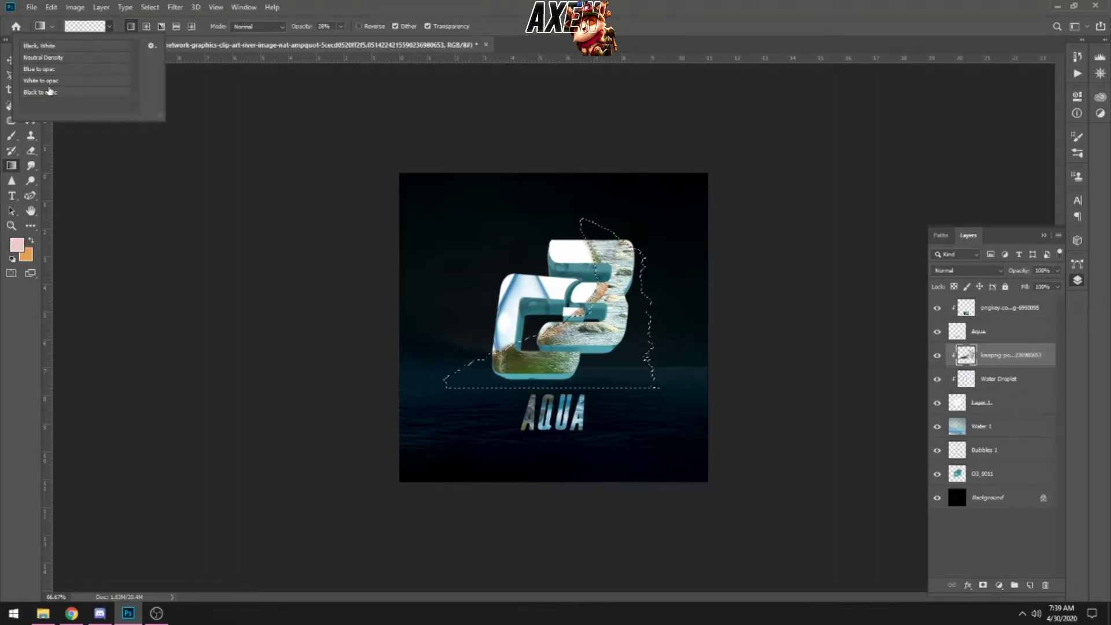
{"action": "left_click", "coordinate": [87, 26]}
{"action": "key", "text": "Escape"}
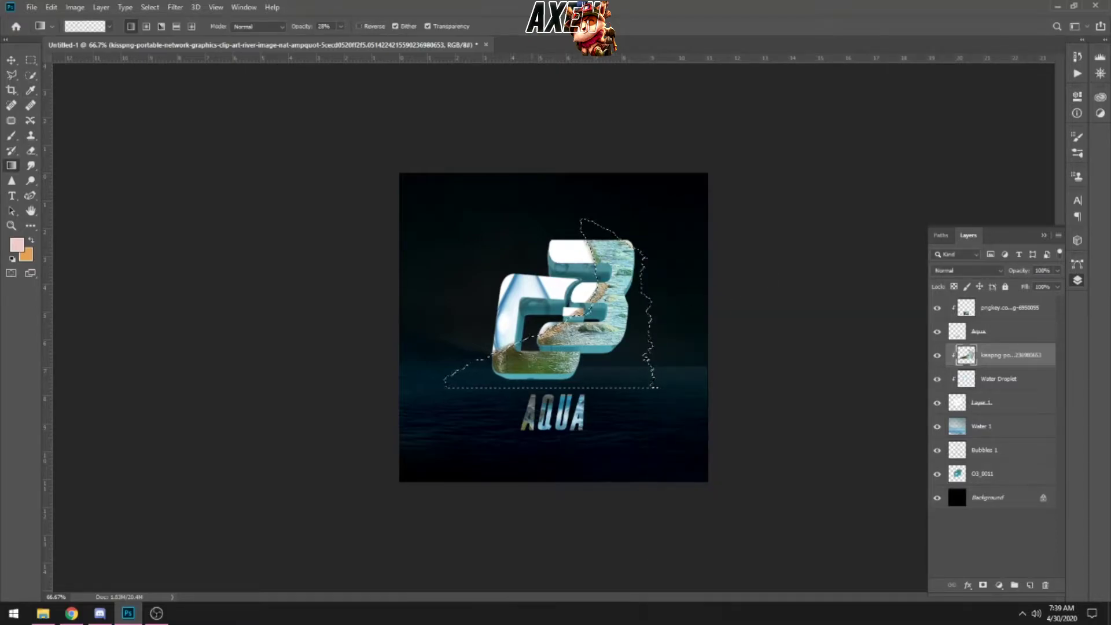
Add a new layer above the kisspng river image, clipped to the O3 logo.
{"action": "left_click", "coordinate": [31, 76]}
{"action": "key", "text": "g"}
{"action": "key", "text": "ctrl+g"}
{"action": "key", "text": "ctrl+z"}
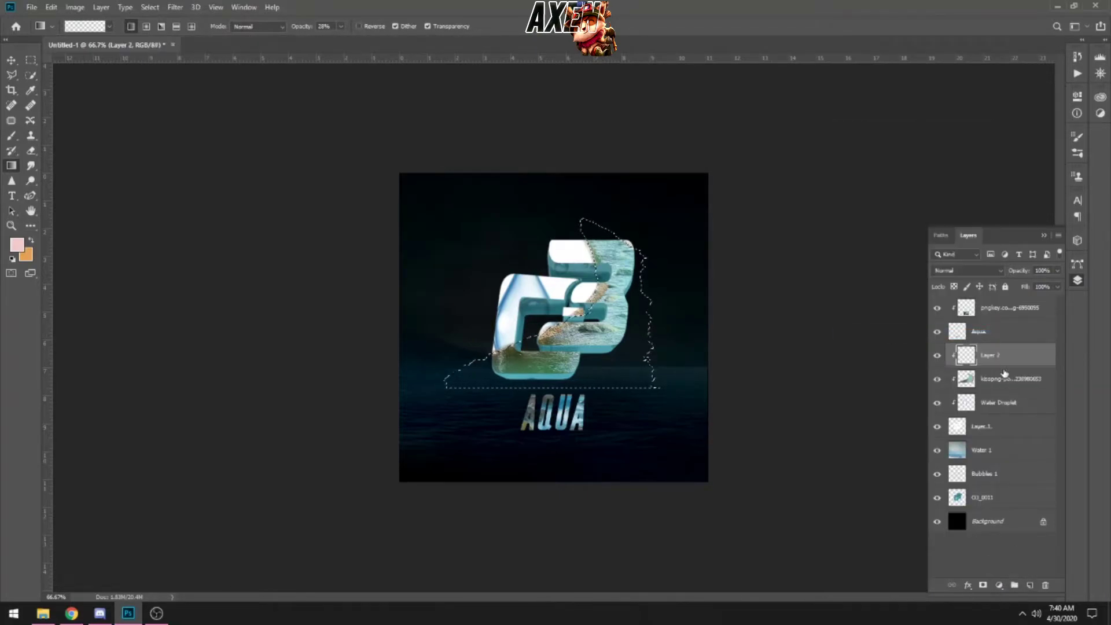
Drop the current selection and load the outline of the kisspng river layer as the new selection.
{"action": "key", "text": "m"}
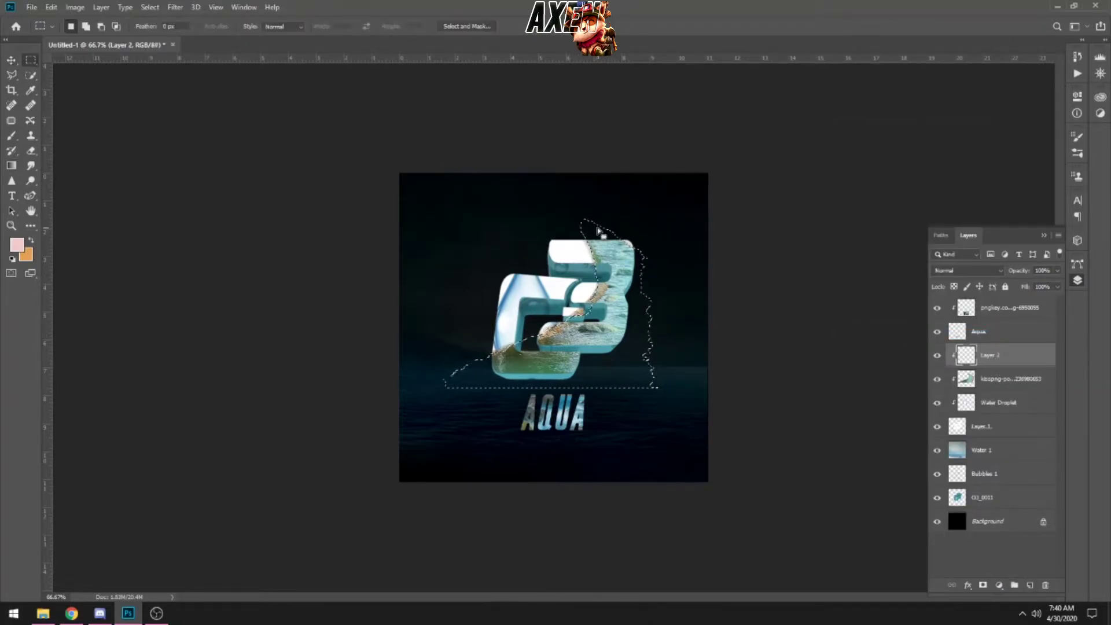
{"action": "left_click_drag", "start_coordinate": [706, 388], "coordinate": [457, 237]}
{"action": "right_click", "coordinate": [30, 75]}
{"action": "left_click", "coordinate": [75, 84]}
{"action": "key", "text": "ctrl+d"}
{"action": "left_click", "coordinate": [986, 378]}
{"action": "left_click", "coordinate": [965, 378], "text": "ctrl"}
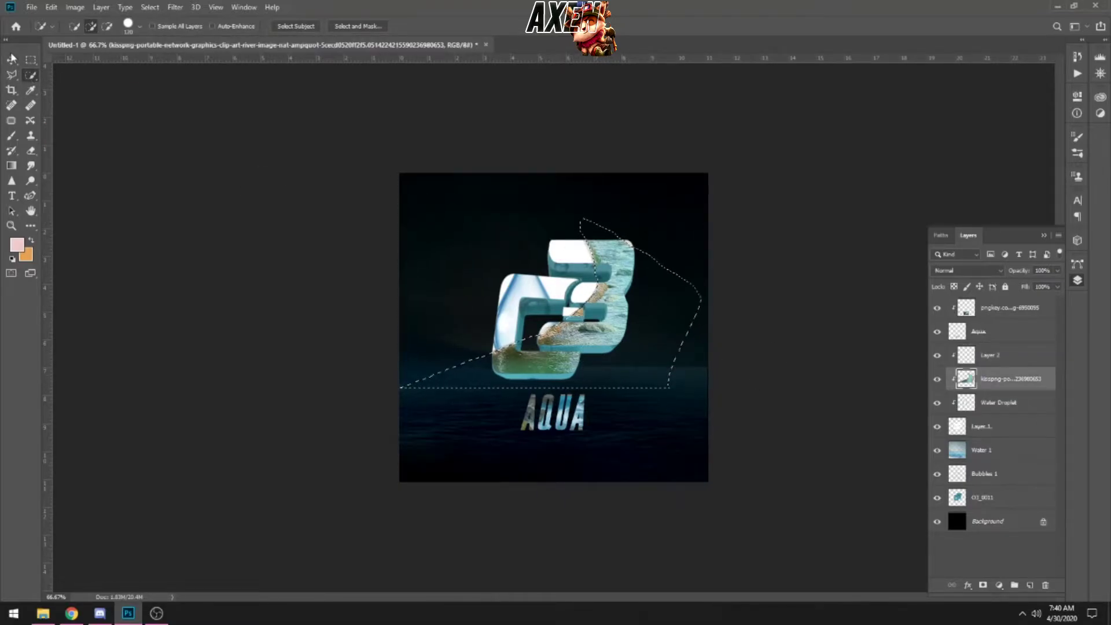
Shift the kisspng river image slightly up and to the left within the O3 logo.
{"action": "key", "text": "v"}
{"action": "left_click_drag", "start_coordinate": [631, 334], "coordinate": [625, 335]}
{"action": "left_click_drag", "start_coordinate": [669, 273], "coordinate": [653, 335]}
{"action": "left_click", "coordinate": [653, 335]}
{"action": "key", "text": "Return"}
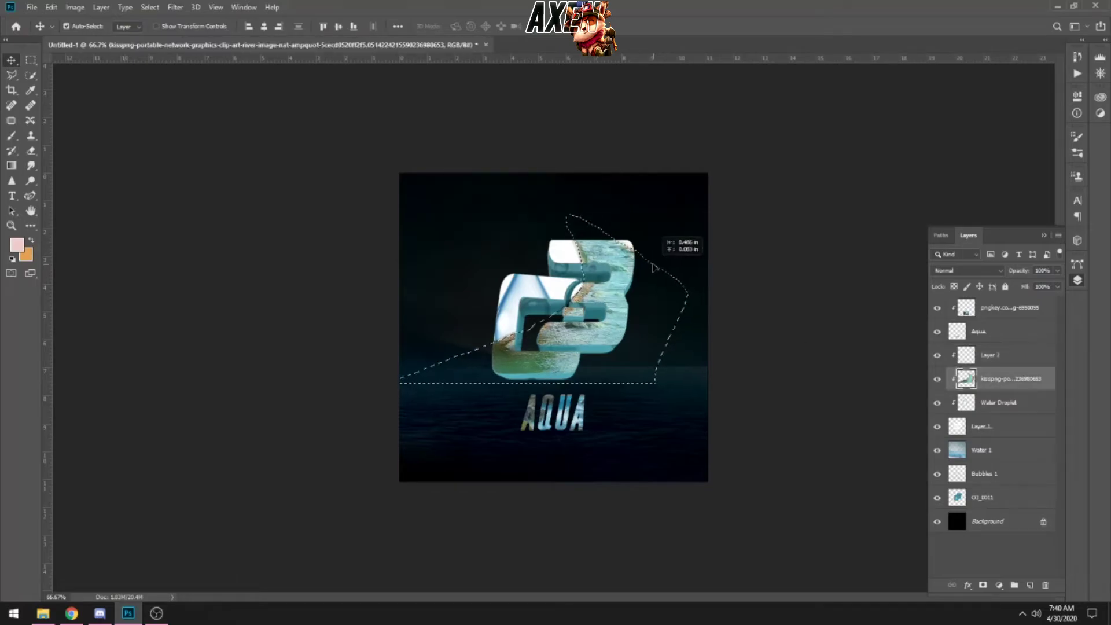
Release the river image from its clipping mask and fill its outline on Layer 2 with a teal gradient at about 45% layer opacity.
{"action": "key", "text": "w"}
{"action": "right_click", "coordinate": [1000, 379]}
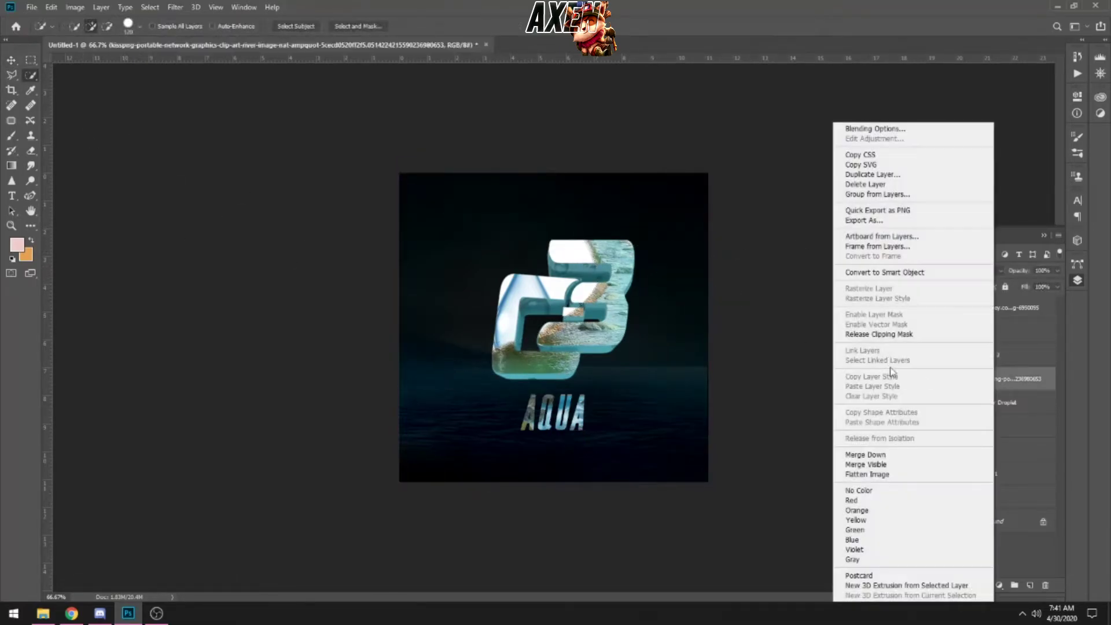
{"action": "left_click", "coordinate": [874, 324]}
{"action": "key", "text": "alt+bracketright"}
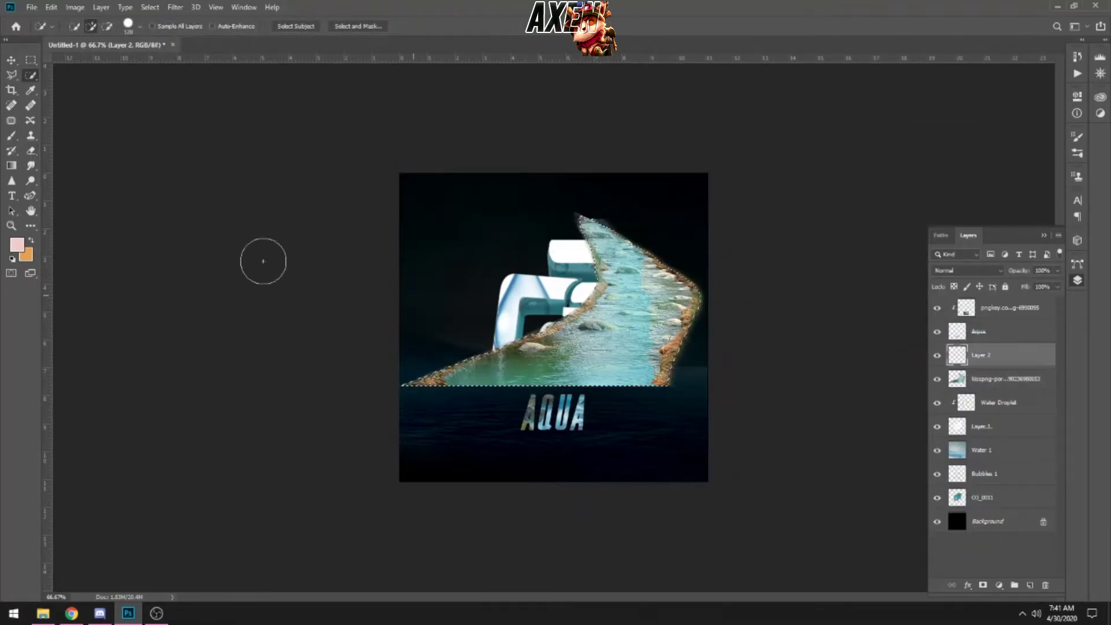
{"action": "left_click", "coordinate": [12, 166]}
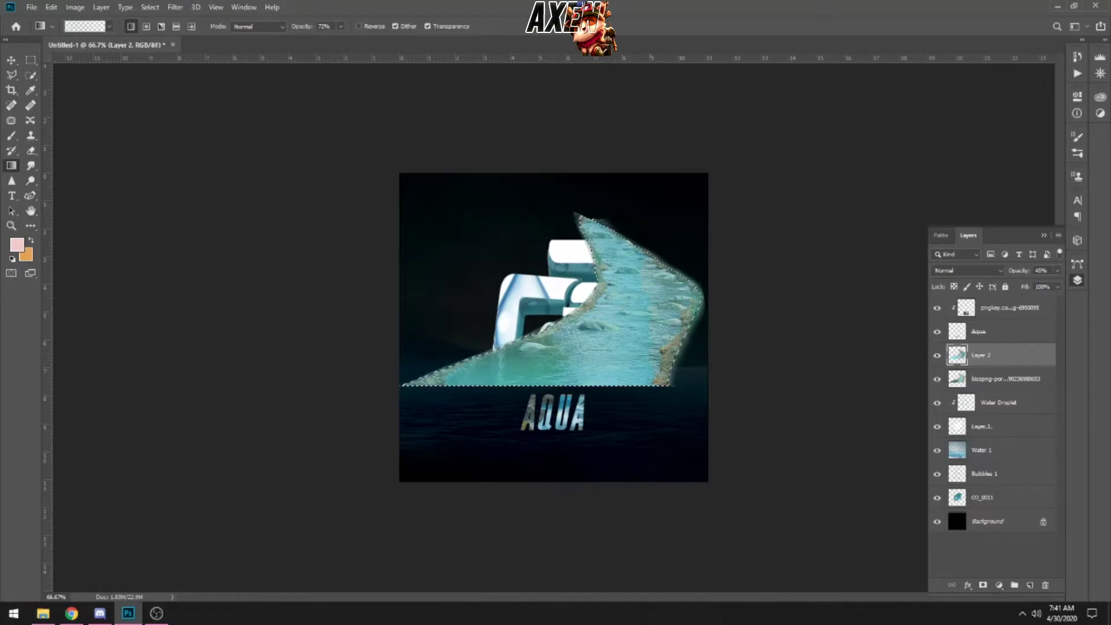
Clip the kisspng river layer and Layer 2 back to the O3 logo and drop the selection.
{"action": "left_click", "coordinate": [1056, 244]}
{"action": "left_click", "coordinate": [1077, 280]}
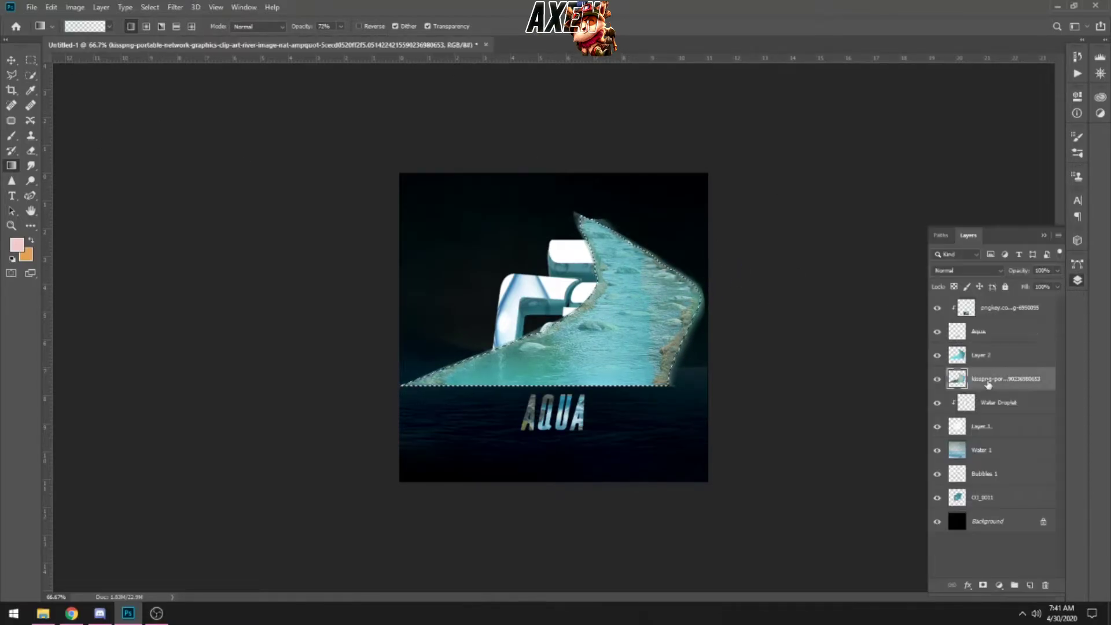
{"action": "left_click", "coordinate": [954, 366], "text": "alt"}
{"action": "key", "text": "ctrl+d"}
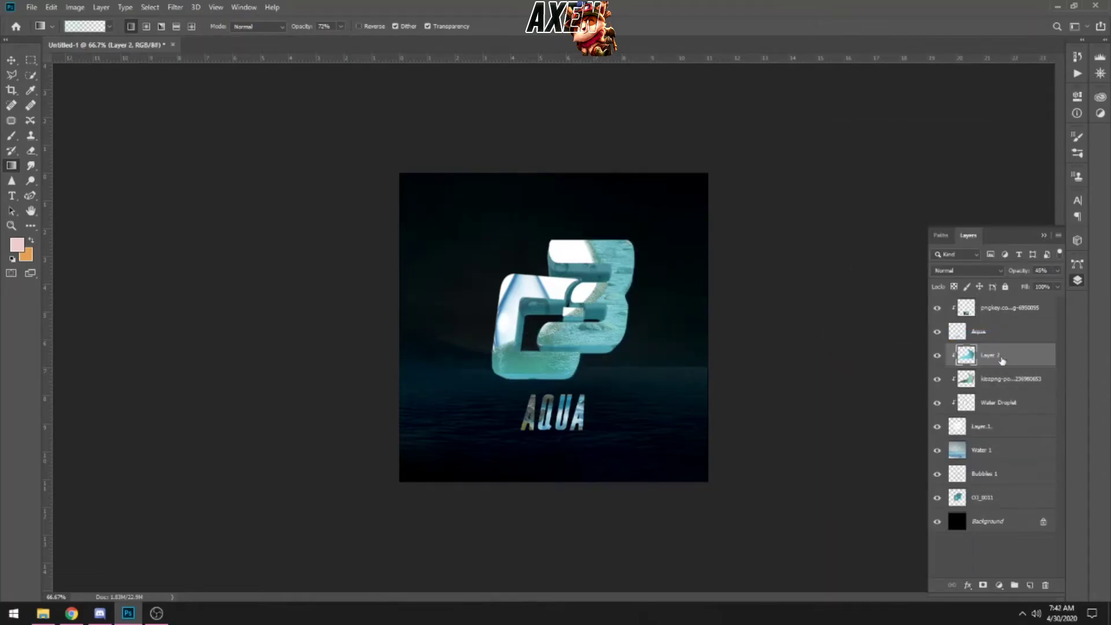
{"action": "key", "text": "ctrl+t"}
{"action": "left_click_drag", "start_coordinate": [669, 340], "coordinate": [701, 317]}
{"action": "key", "text": "Escape"}
Keep the kisspng river layer in Normal blend mode and lower its opacity to about 58%.
{"action": "left_click", "coordinate": [989, 378]}
{"action": "left_click", "coordinate": [966, 270]}
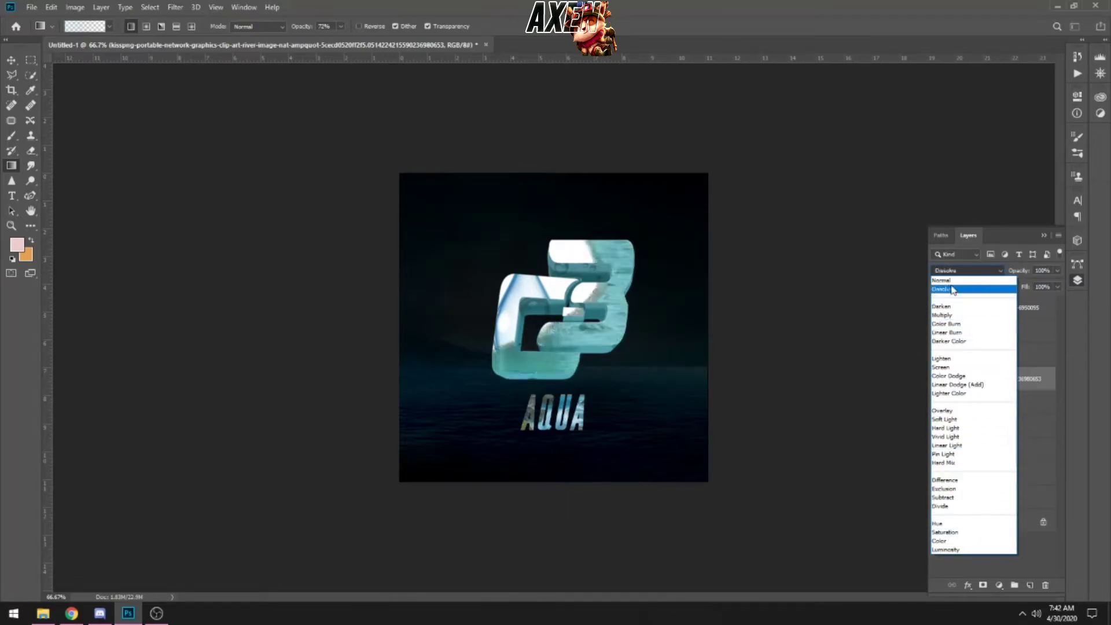
{"action": "left_click", "coordinate": [941, 280]}
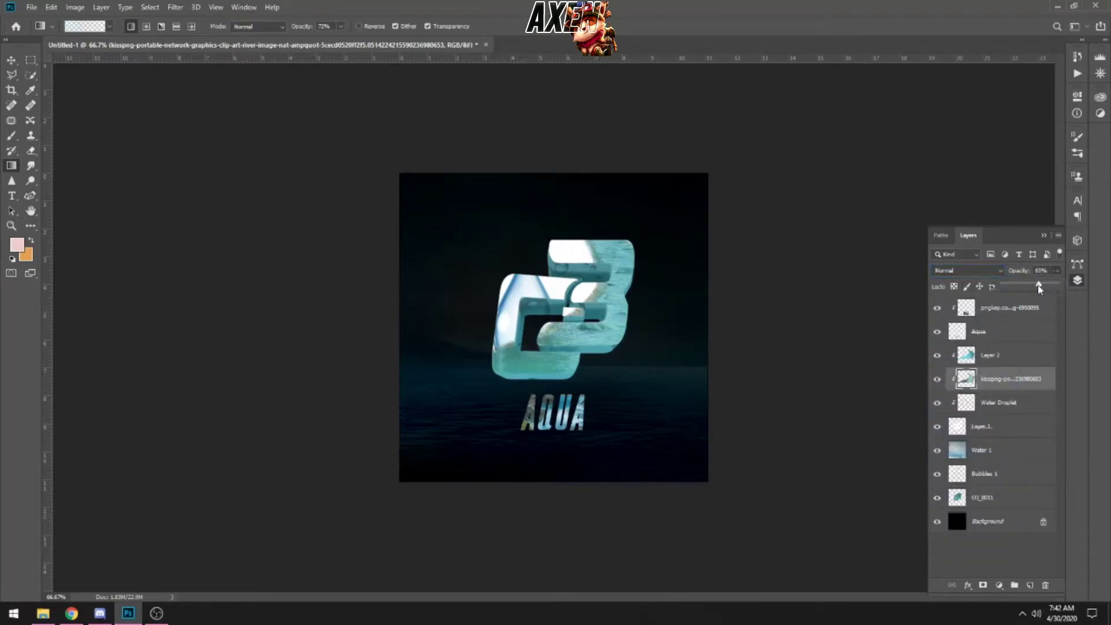
{"action": "left_click_drag", "start_coordinate": [1038, 287], "coordinate": [860, 312]}
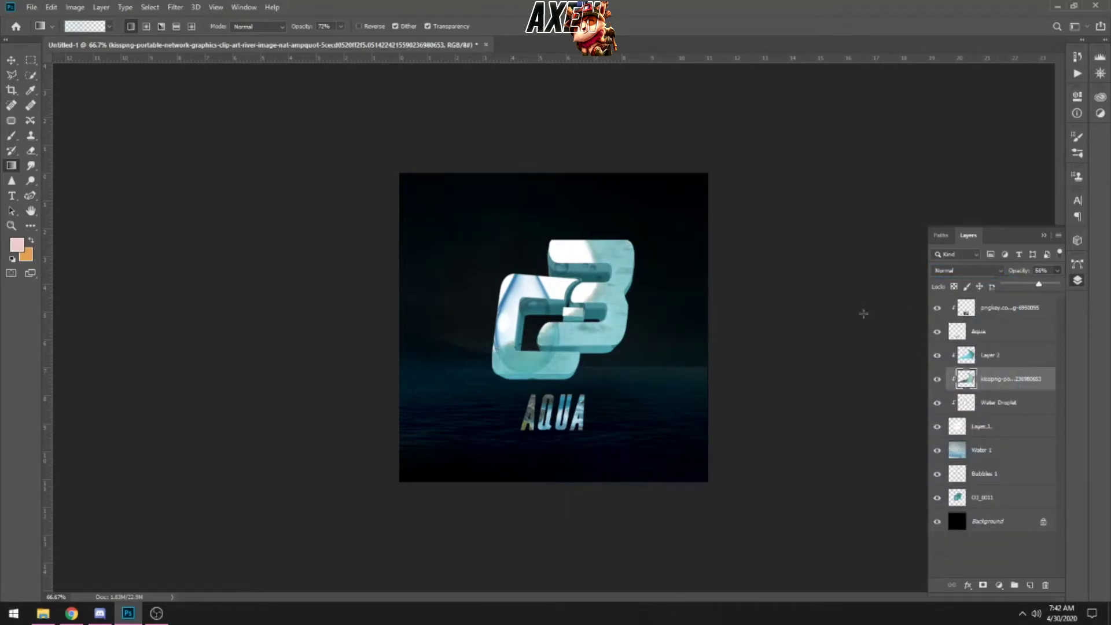
{"action": "left_click", "coordinate": [860, 312]}
{"action": "left_click", "coordinate": [1077, 280]}
Paste the sunset picture above all layers, enlarge it to about 396% across the canvas, and reduce its opacity.
{"action": "left_click", "coordinate": [983, 497]}
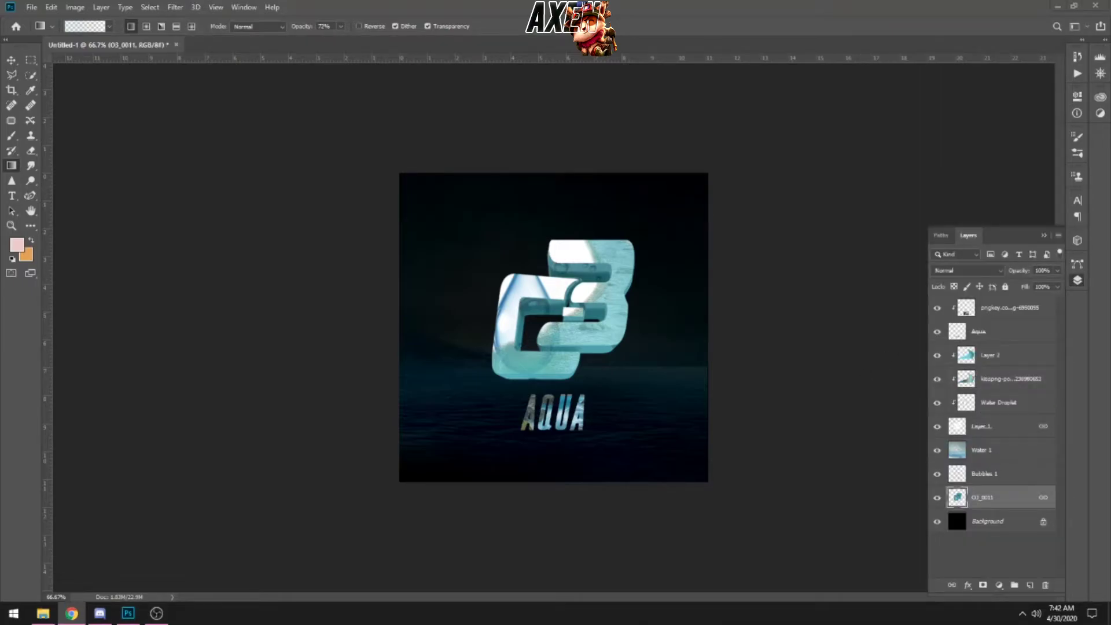
{"action": "key", "text": "ctrl+v"}
{"action": "key", "text": "ctrl+shift+bracketright"}
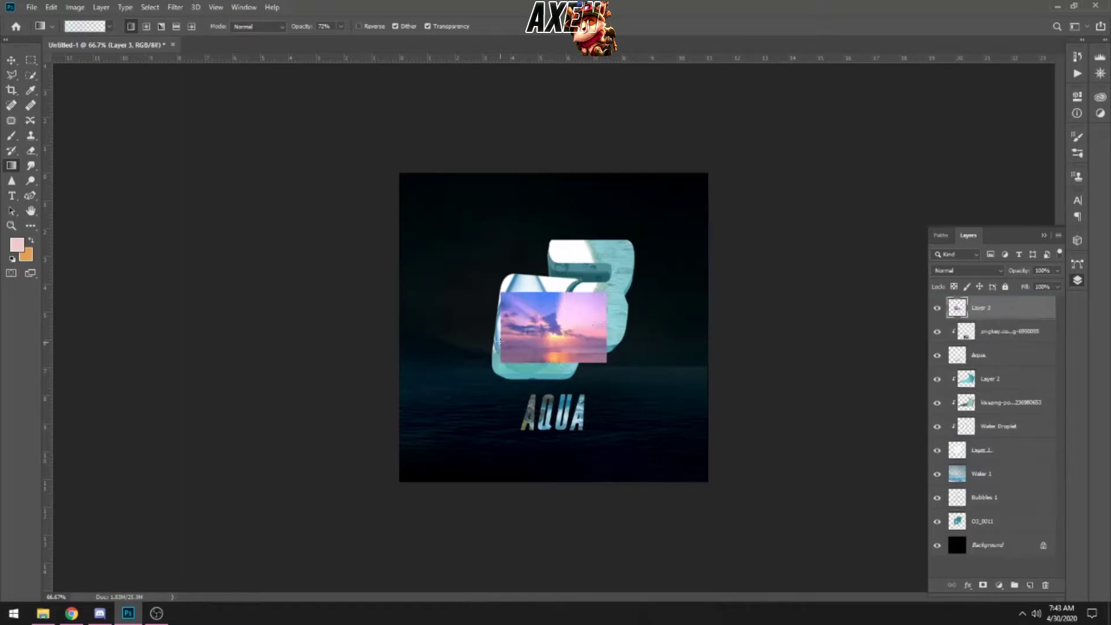
{"action": "key", "text": "ctrl+t"}
{"action": "left_click_drag", "start_coordinate": [605, 290], "coordinate": [804, 136]}
{"action": "left_click", "coordinate": [1057, 270]}
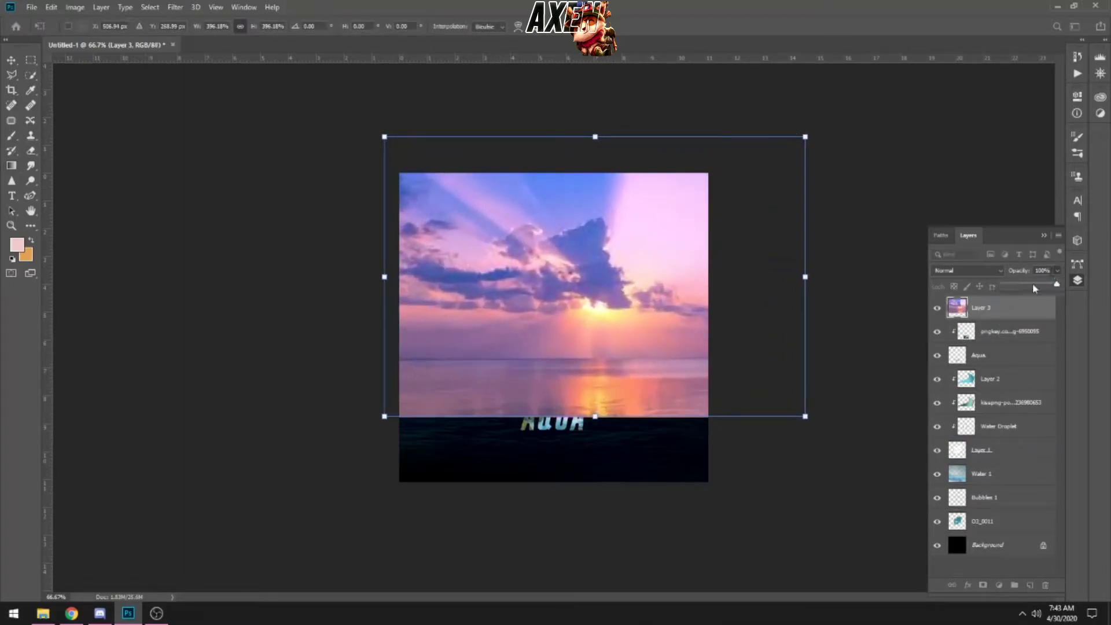
{"action": "left_click_drag", "start_coordinate": [1060, 285], "coordinate": [1017, 287]}
{"action": "key", "text": "Return"}
Cut away the part of the sunset picture below the horizon and move its layer beneath Water 1.
{"action": "key", "text": "m"}
{"action": "mouse_move", "coordinate": [391, 372]}
{"action": "left_mouse_down"}
{"action": "mouse_move", "coordinate": [355, 384]}
{"action": "mouse_move", "coordinate": [783, 458]}
{"action": "mouse_move", "coordinate": [792, 485]}
{"action": "left_mouse_up"}
{"action": "key", "text": "Return"}
{"action": "left_click_drag", "start_coordinate": [995, 321], "coordinate": [985, 459]}
{"action": "right_click", "coordinate": [988, 474]}
{"action": "left_click", "coordinate": [508, 282]}
Add a new layer with a teal gradient fading downward and clip it to the sunset picture.
{"action": "left_click", "coordinate": [1029, 584]}
{"action": "key", "text": "g"}
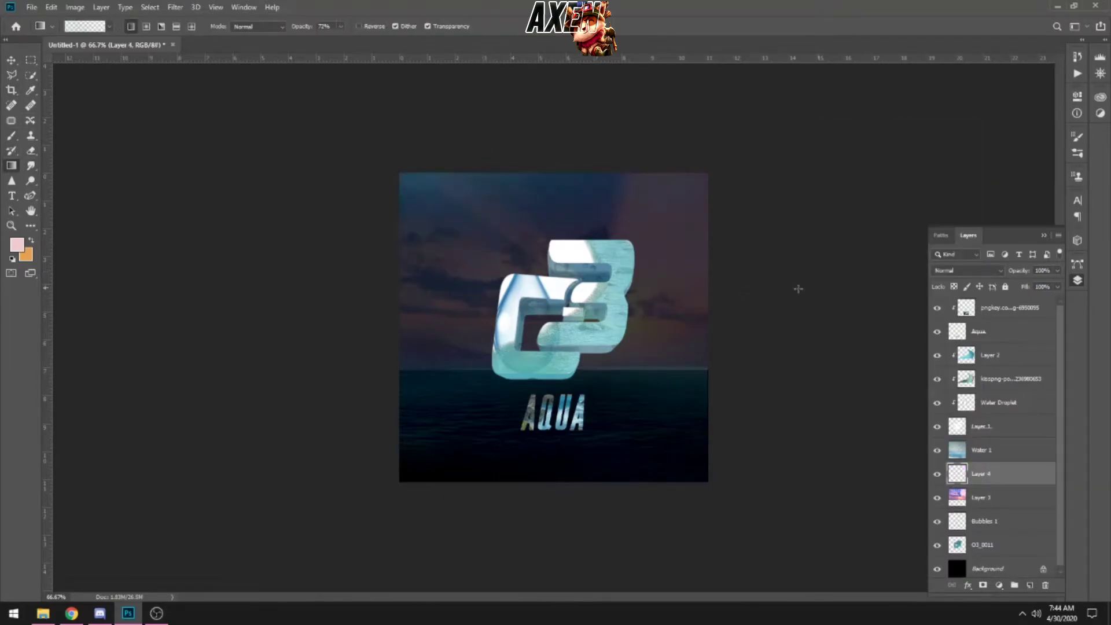
{"action": "left_click_drag", "start_coordinate": [486, 116], "coordinate": [486, 283]}
{"action": "right_click", "coordinate": [991, 474]}
{"action": "left_click", "coordinate": [885, 334]}
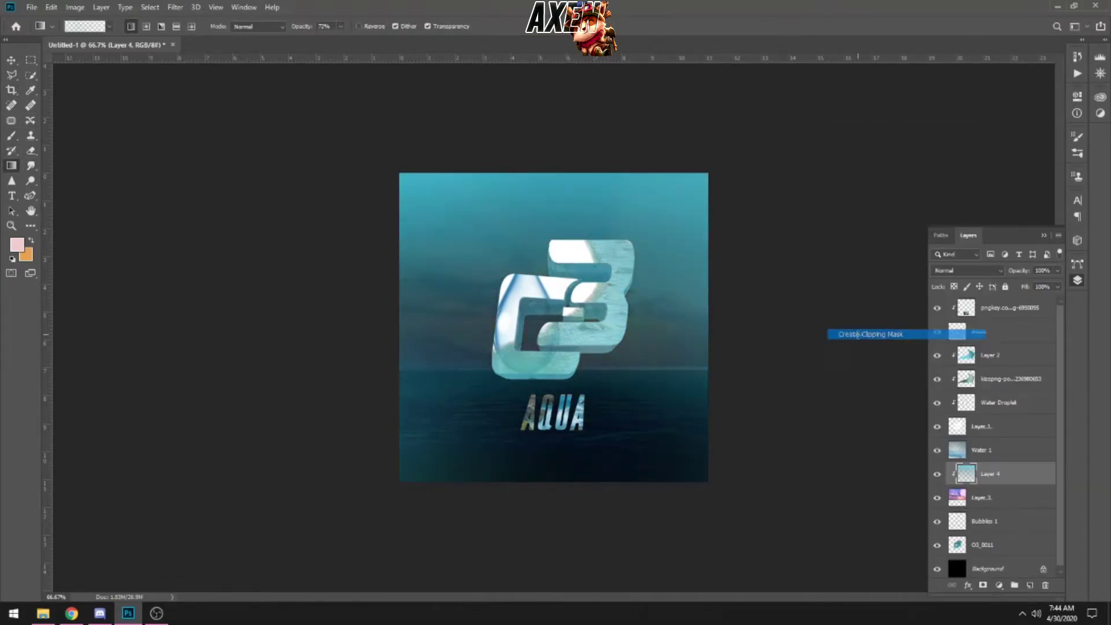
Lower the teal gradient layer's opacity to about 85% and change the sunset layer's blend mode.
{"action": "left_click_drag", "start_coordinate": [1032, 288], "coordinate": [1022, 288]}
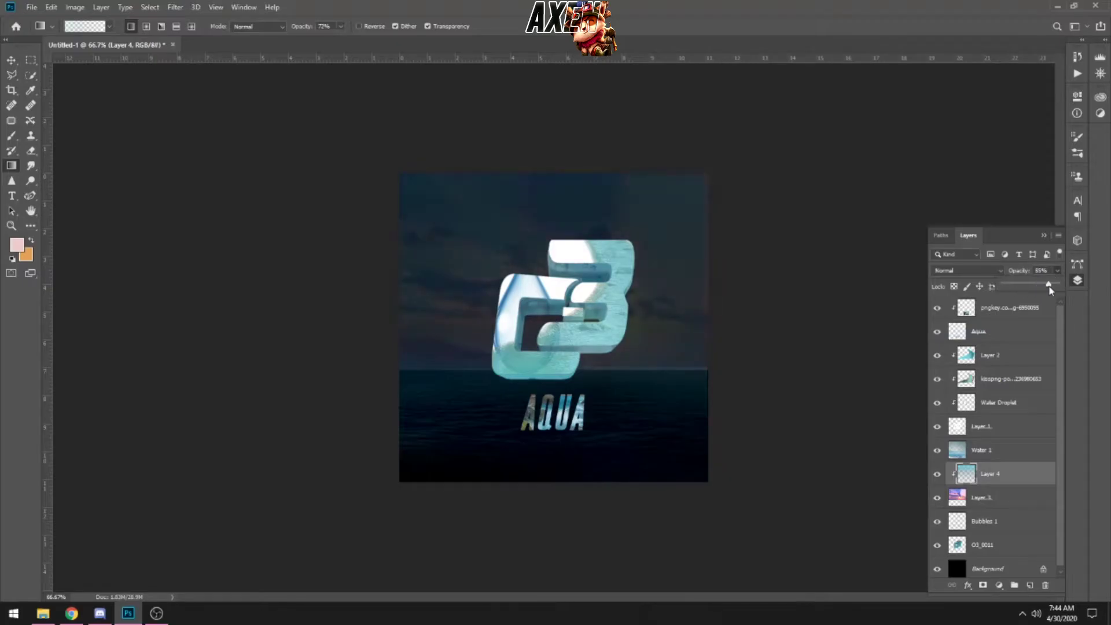
{"action": "left_click", "coordinate": [966, 270]}
{"action": "key", "text": "F7"}
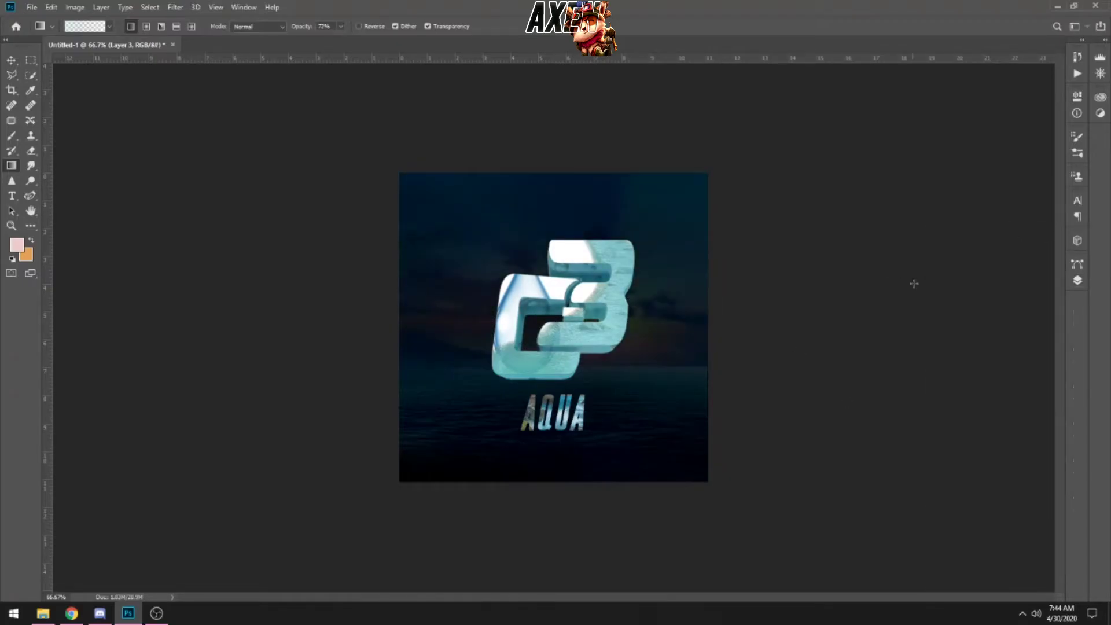
Place the toppng blue-bottle jellyfish image behind the O3 logo, above Layer 4.
{"action": "key", "text": "alt+Tab"}
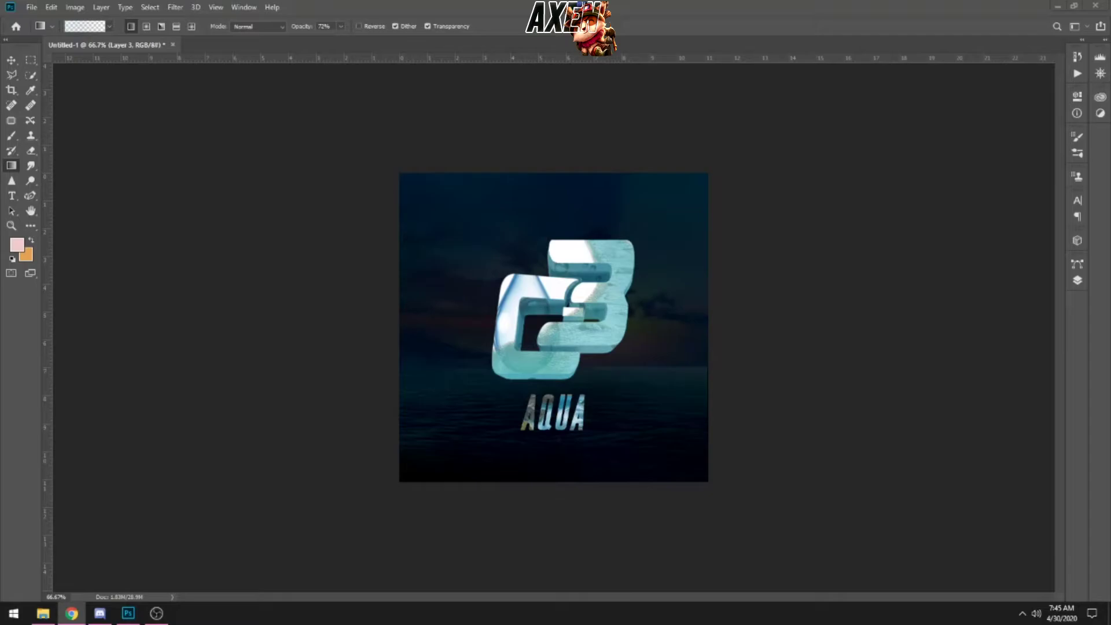
{"action": "left_click_drag", "start_coordinate": [664, 417], "coordinate": [664, 416]}
{"action": "key", "text": "F7"}
{"action": "key", "text": "Return"}
Rasterize the toppng jellyfish layer.
{"action": "right_click", "coordinate": [1003, 492]}
{"action": "left_click", "coordinate": [995, 237]}
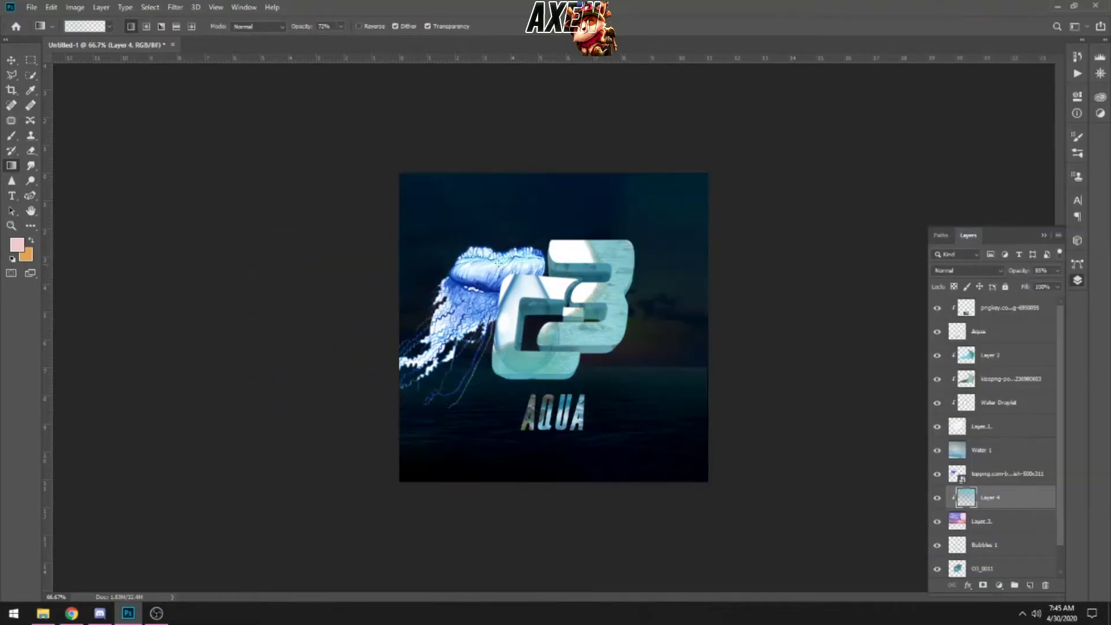
{"action": "right_click", "coordinate": [998, 484]}
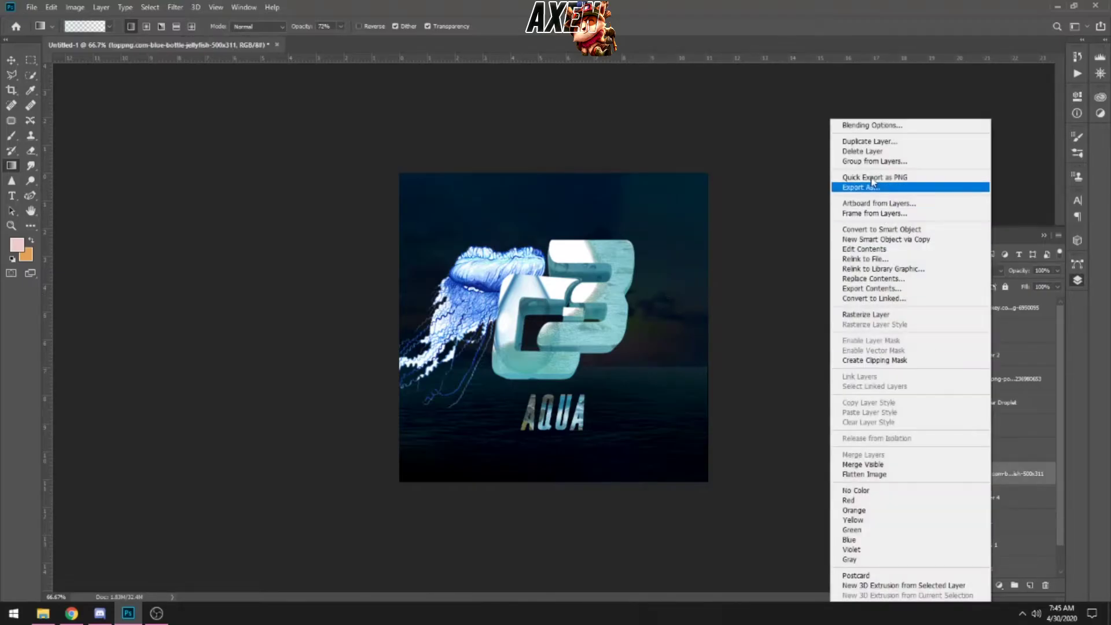
{"action": "left_click", "coordinate": [871, 317]}
{"action": "key", "text": "Return"}
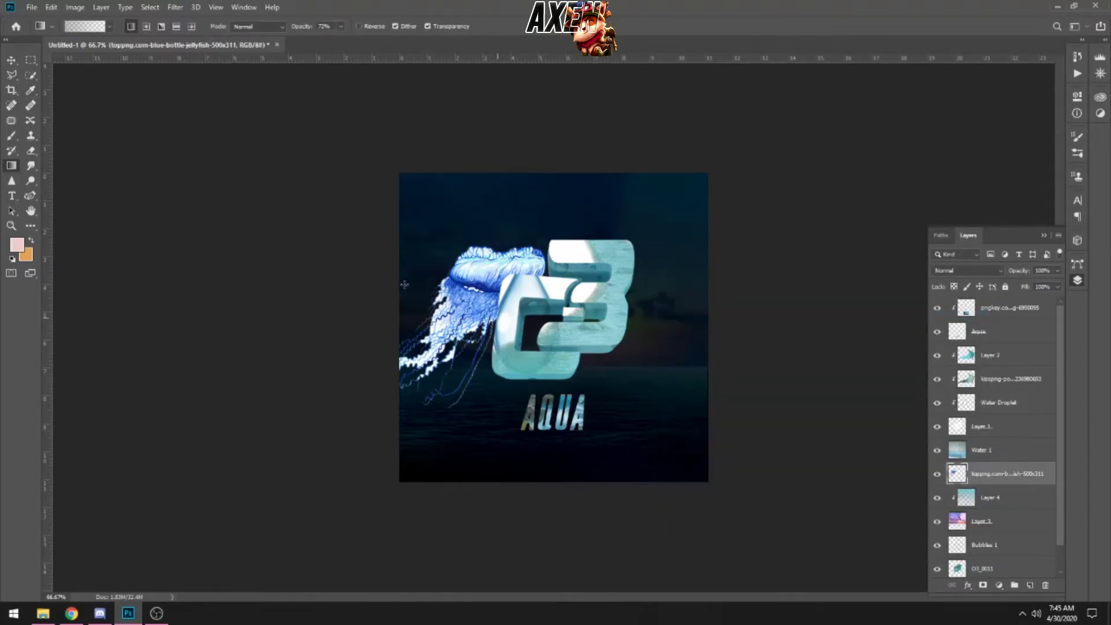
Try shading the jellyfish with a diagonal gradient on a new layer clipped to it.
{"action": "key", "text": "ctrl+shift+alt+n"}
{"action": "left_click_drag", "start_coordinate": [451, 271], "coordinate": [347, 232]}
{"action": "right_click", "coordinate": [1003, 473]}
{"action": "left_click", "coordinate": [978, 328]}
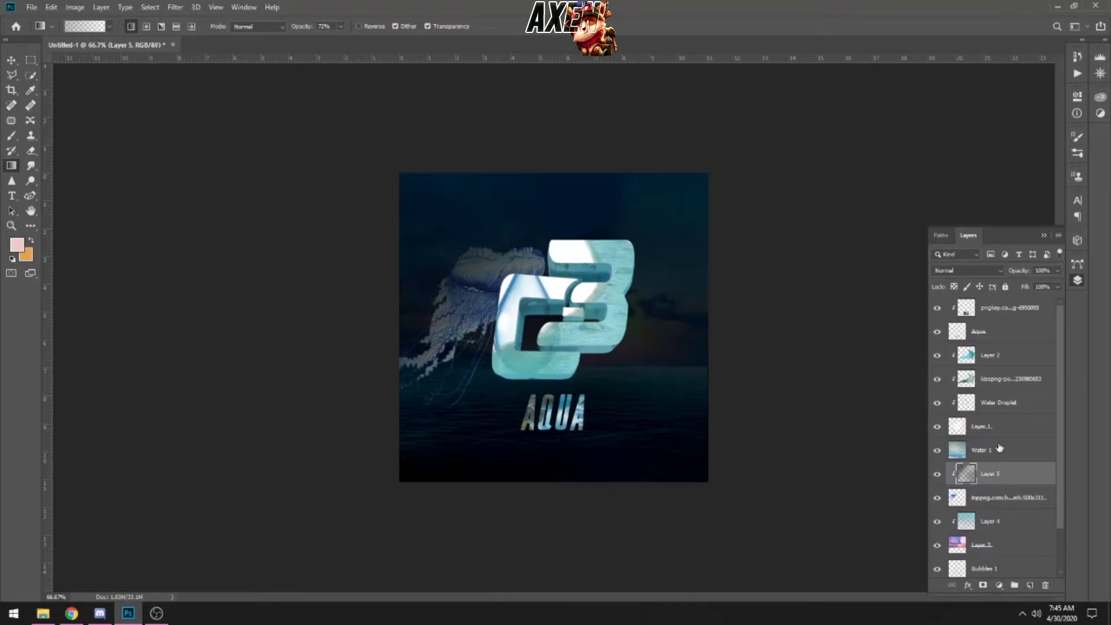
Compare the jellyfish with and without the gradient shading, and delete the gradient layer.
{"action": "left_click", "coordinate": [936, 474]}
{"action": "left_click", "coordinate": [937, 473]}
{"action": "left_click", "coordinate": [936, 473]}
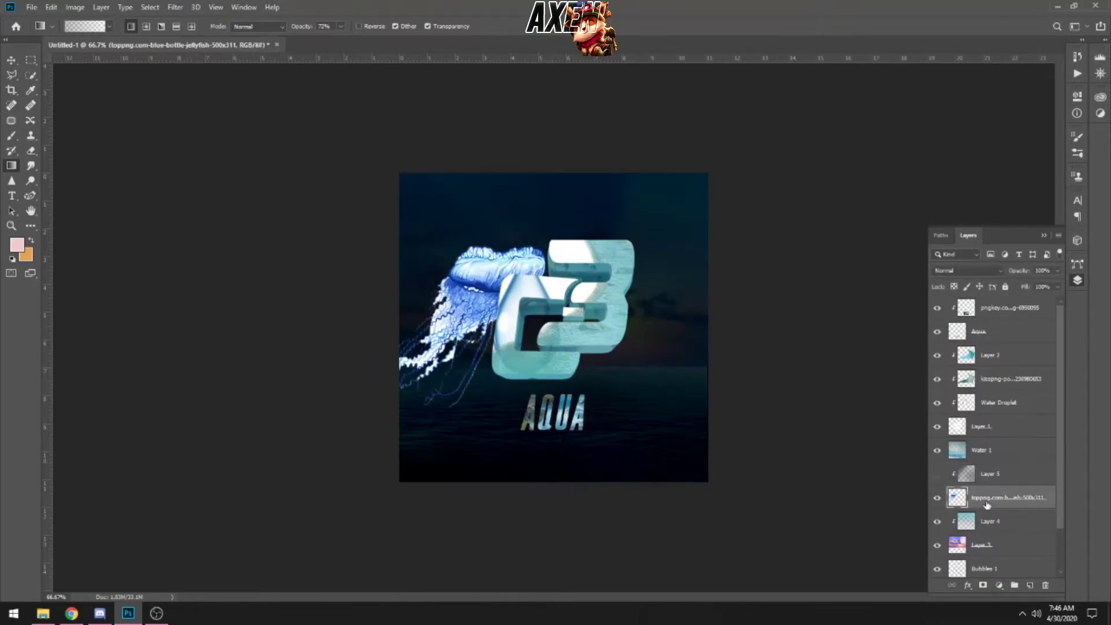
{"action": "right_click", "coordinate": [990, 471]}
{"action": "left_click", "coordinate": [850, 184]}
Try other blend modes on the jellyfish layer and a different size and position for the jellyfish.
{"action": "left_click", "coordinate": [965, 270]}
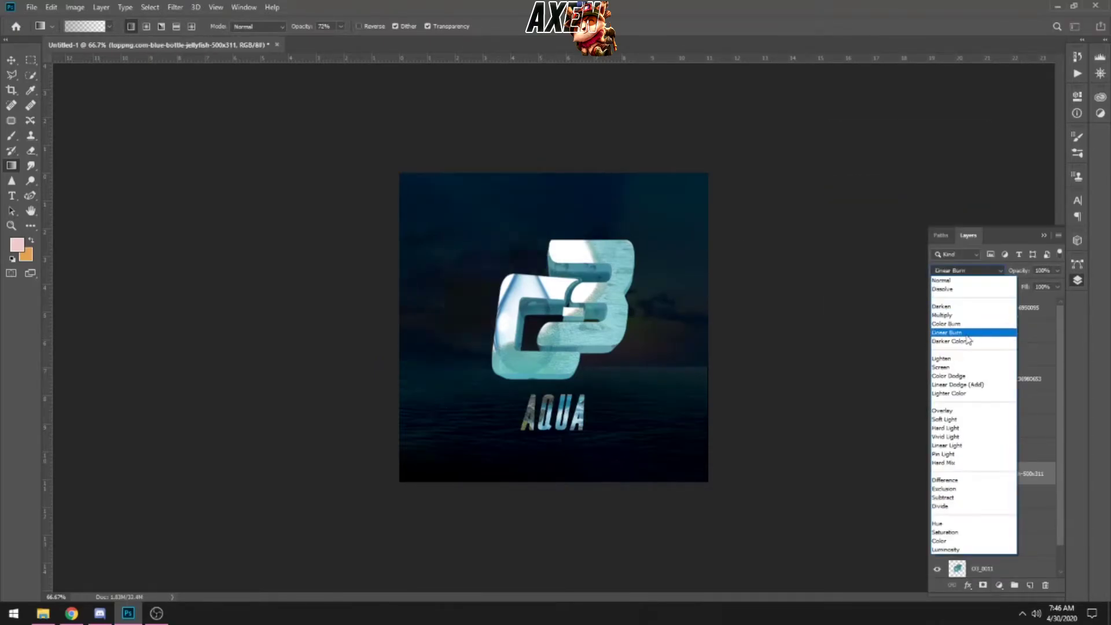
{"action": "left_click", "coordinate": [941, 280]}
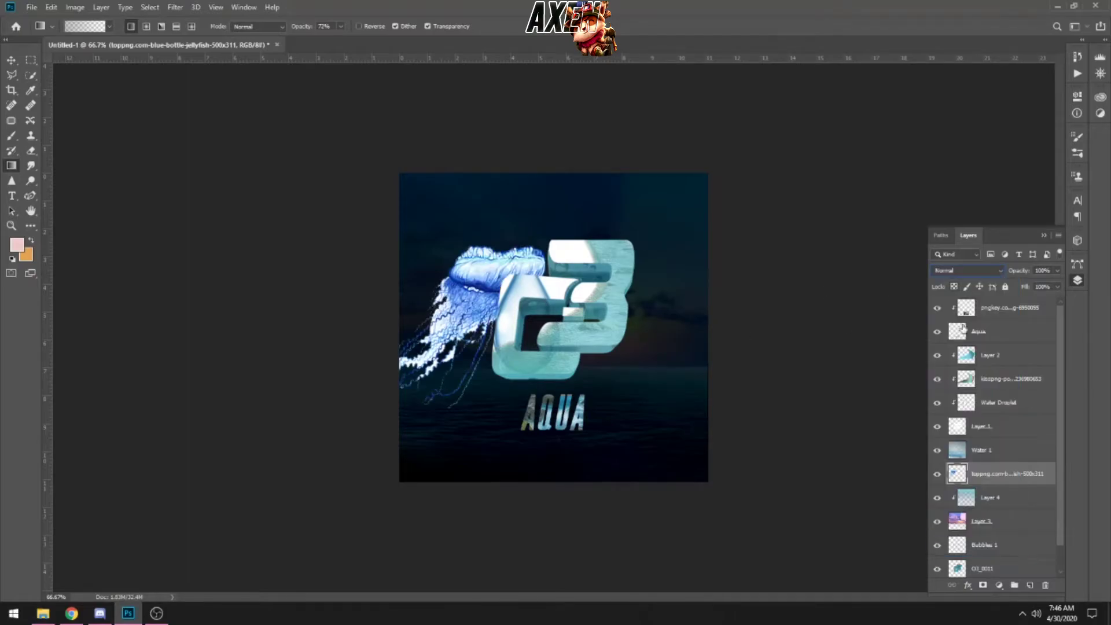
{"action": "key", "text": "ctrl+t"}
{"action": "left_click_drag", "start_coordinate": [266, 416], "coordinate": [453, 321]}
{"action": "mouse_move", "coordinate": [519, 261]}
{"action": "left_mouse_down"}
{"action": "mouse_move", "coordinate": [585, 229]}
{"action": "mouse_move", "coordinate": [532, 260]}
{"action": "left_mouse_up"}
{"action": "key", "text": "Return"}
Discard another trial gradient layer clipped to the jellyfish.
{"action": "key", "text": "g"}
{"action": "right_click", "coordinate": [1004, 457]}
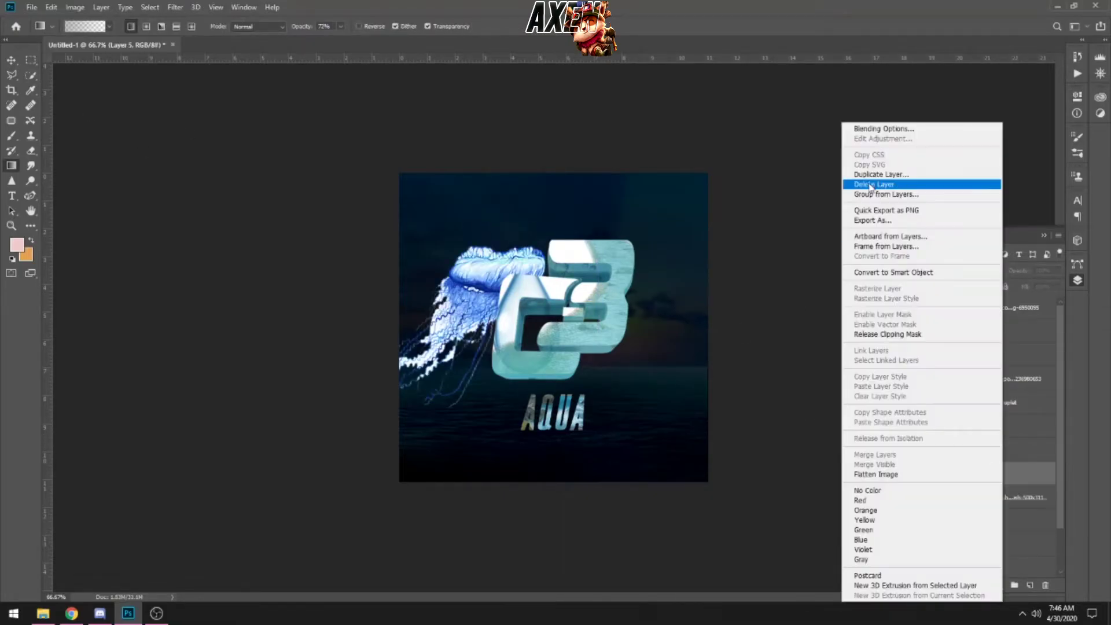
{"action": "key", "text": "Escape"}
Rotate and reposition the jellyfish over the 3 so its tentacles trail toward the canvas's lower left.
{"action": "key", "text": "v"}
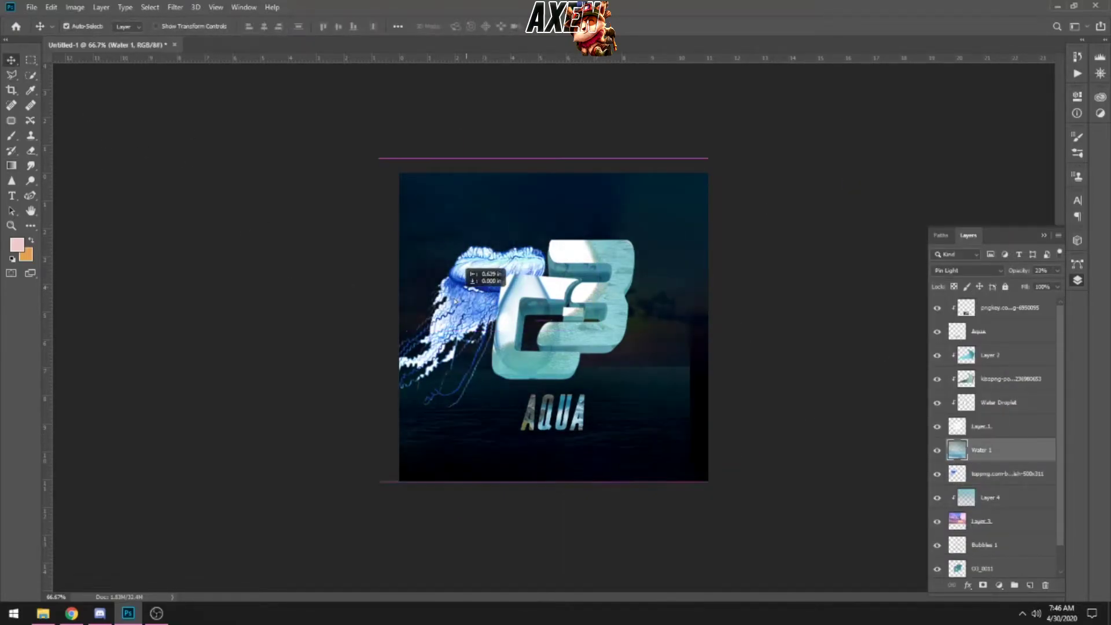
{"action": "key", "text": "ctrl+t"}
{"action": "left_click_drag", "start_coordinate": [599, 215], "coordinate": [612, 238]}
{"action": "key", "text": "Return"}
Reorder the layers so Bubbles 1 is on top and the jellyfish sits directly above O3_0011.
{"action": "mouse_move", "coordinate": [1007, 474]}
{"action": "left_mouse_down"}
{"action": "mouse_move", "coordinate": [1009, 556]}
{"action": "mouse_move", "coordinate": [979, 466]}
{"action": "mouse_move", "coordinate": [978, 306]}
{"action": "left_mouse_up"}
{"action": "right_click", "coordinate": [992, 521]}
{"action": "left_click", "coordinate": [976, 519]}
Set the Bubbles 1 layer to the Divide blend mode and lower its opacity.
{"action": "left_click", "coordinate": [966, 270]}
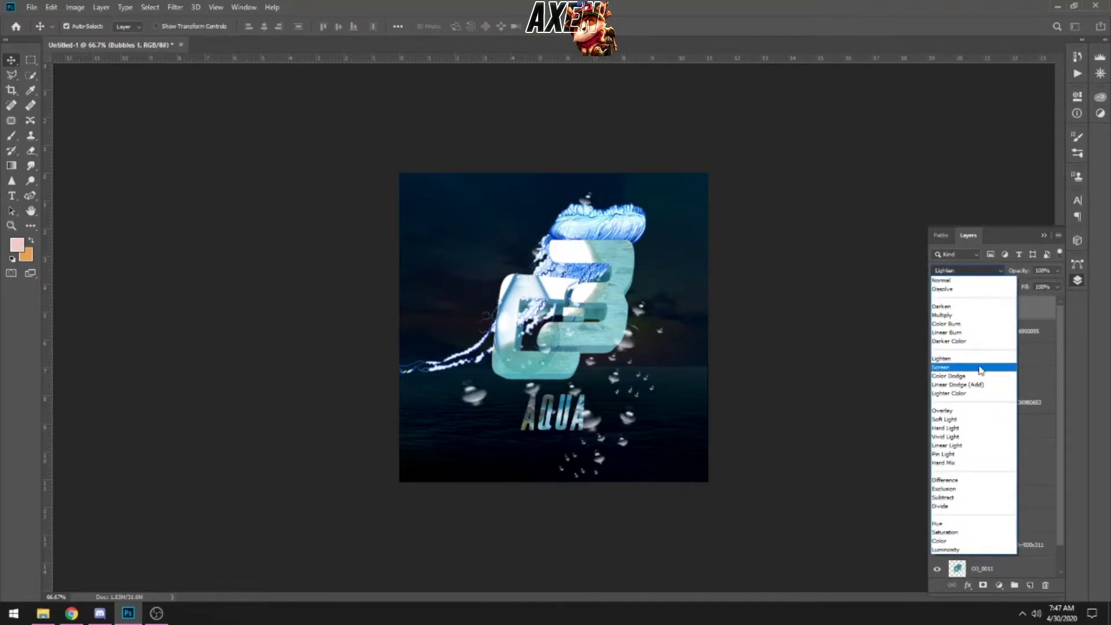
{"action": "left_click", "coordinate": [987, 506]}
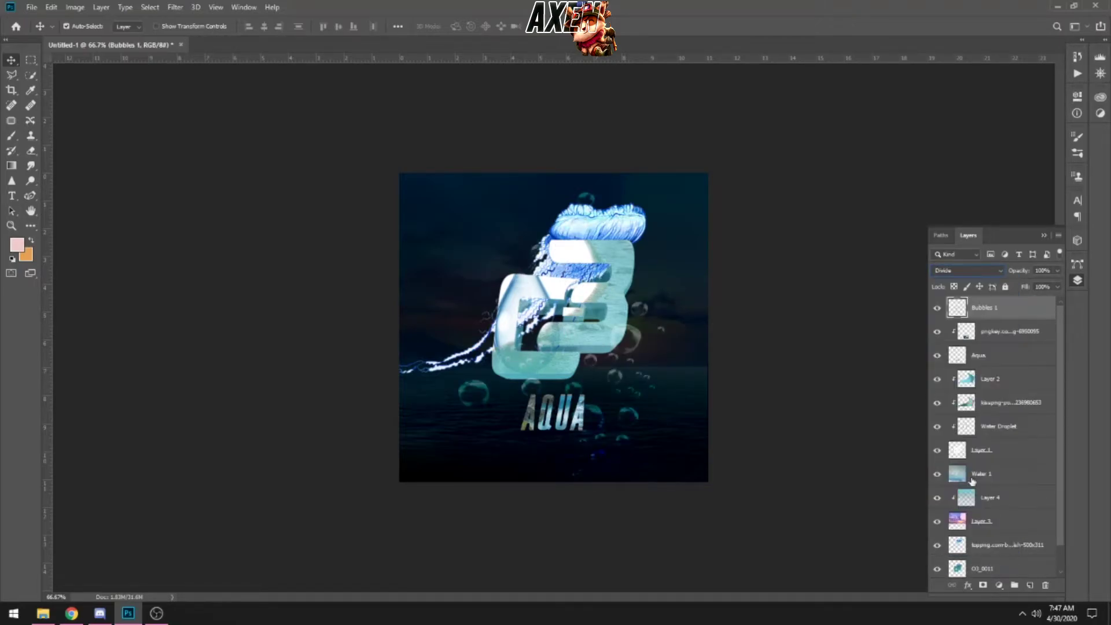
{"action": "left_click_drag", "start_coordinate": [1005, 293], "coordinate": [1025, 287]}
{"action": "left_click", "coordinate": [847, 343]}
{"action": "key", "text": "F7"}
Shift the pngkey river-stone texture slightly inside the AQUA lettering and try resizing it.
{"action": "left_click_drag", "start_coordinate": [532, 420], "coordinate": [542, 423]}
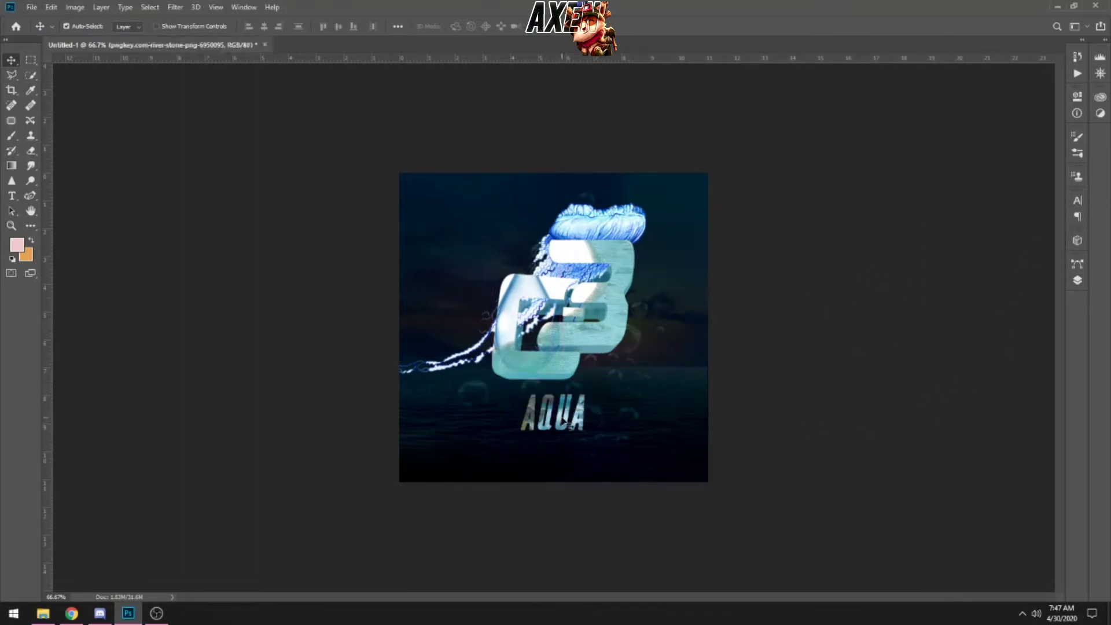
{"action": "key", "text": "F7"}
{"action": "key", "text": "ctrl+t"}
{"action": "left_click_drag", "start_coordinate": [601, 455], "coordinate": [599, 433]}
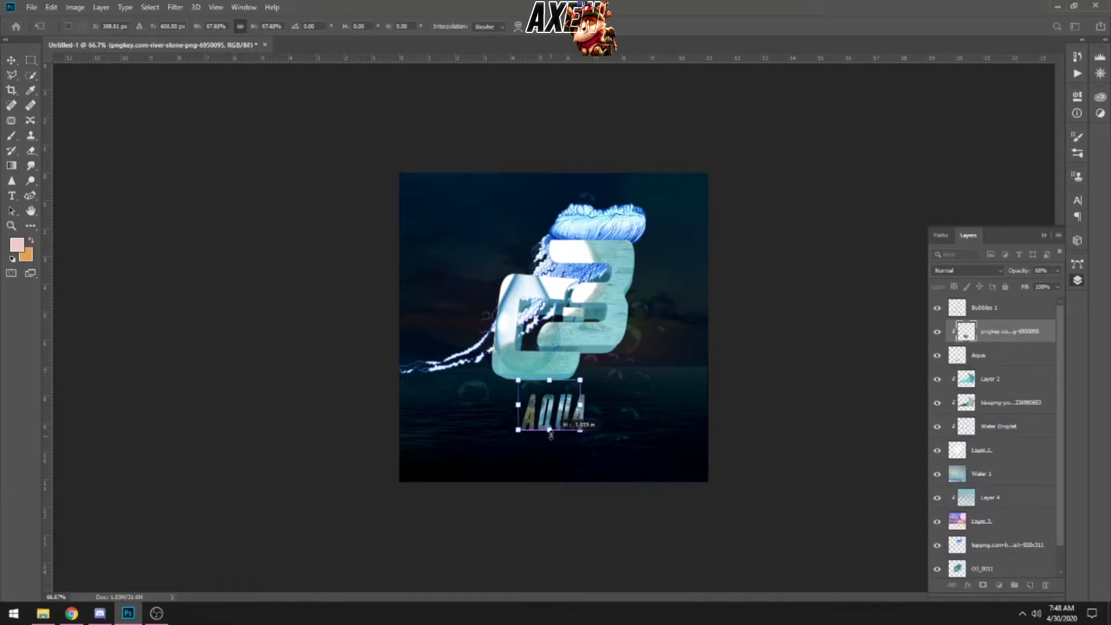
{"action": "key", "text": "Escape"}
Duplicate the toppng jellyfish layer and hide the copy.
{"action": "key", "text": "F7"}
{"action": "left_click", "coordinate": [613, 215]}
{"action": "key", "text": "F7"}
{"action": "scroll", "coordinate": [995, 440], "scroll_direction": "down", "scroll_amount": 1}
{"action": "right_click", "coordinate": [983, 521]}
{"action": "left_click", "coordinate": [986, 93]}
{"action": "left_click", "coordinate": [936, 521]}
Clip the original jellyfish layer to the O3 logo.
{"action": "right_click", "coordinate": [995, 544]}
{"action": "left_click", "coordinate": [994, 250]}
{"action": "scroll", "coordinate": [995, 439], "scroll_direction": "up", "scroll_amount": 1}
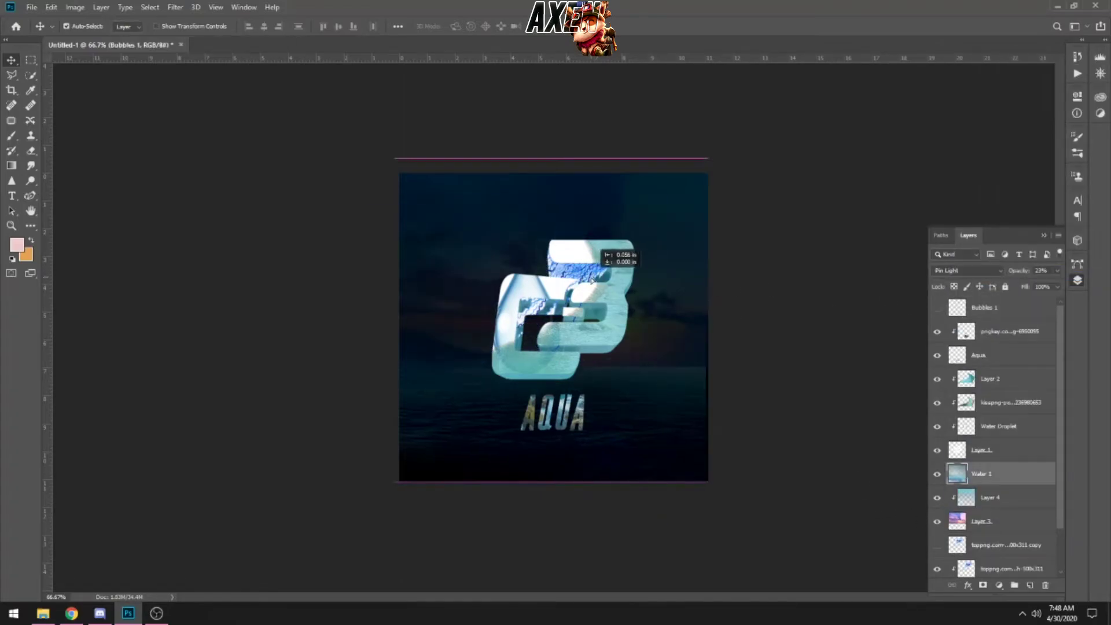
{"action": "key", "text": "ctrl+t"}
{"action": "key", "text": "Return"}
Link the jellyfish layer with its copy, leaving Bubbles 1 hidden.
{"action": "left_click", "coordinate": [936, 304]}
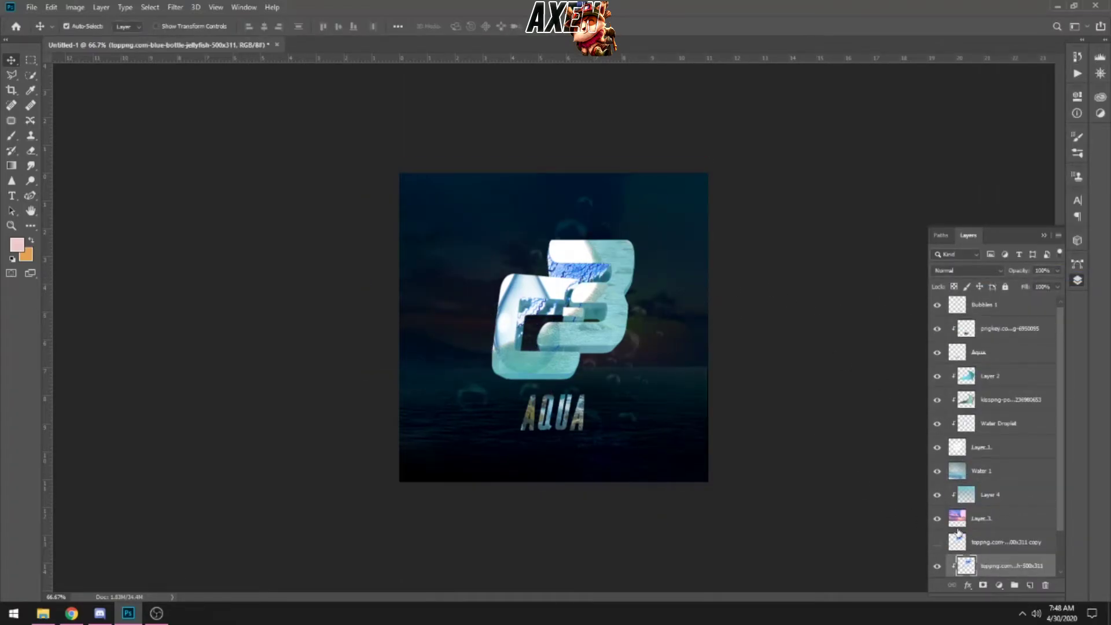
{"action": "left_click", "coordinate": [936, 305]}
{"action": "scroll", "coordinate": [995, 439], "scroll_direction": "down", "scroll_amount": 1}
{"action": "left_click", "coordinate": [1001, 520], "text": "ctrl"}
{"action": "right_click", "coordinate": [1000, 523]}
{"action": "left_click", "coordinate": [995, 203]}
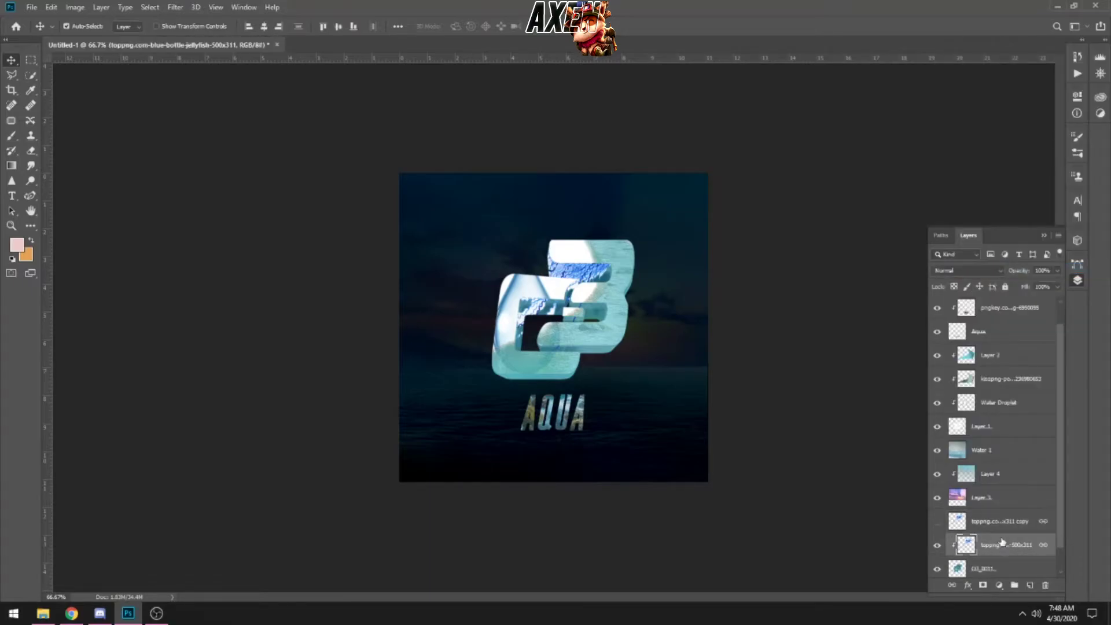
Show the jellyfish copy and rotate and reposition the linked jellyfish layers slightly lower over the 3.
{"action": "left_click", "coordinate": [936, 521]}
{"action": "key", "text": "ctrl+t"}
{"action": "left_click_drag", "start_coordinate": [368, 184], "coordinate": [372, 236]}
{"action": "key", "text": "Return"}
{"action": "key", "text": "ctrl+t"}
{"action": "left_click_drag", "start_coordinate": [679, 194], "coordinate": [662, 234]}
{"action": "key", "text": "Return"}
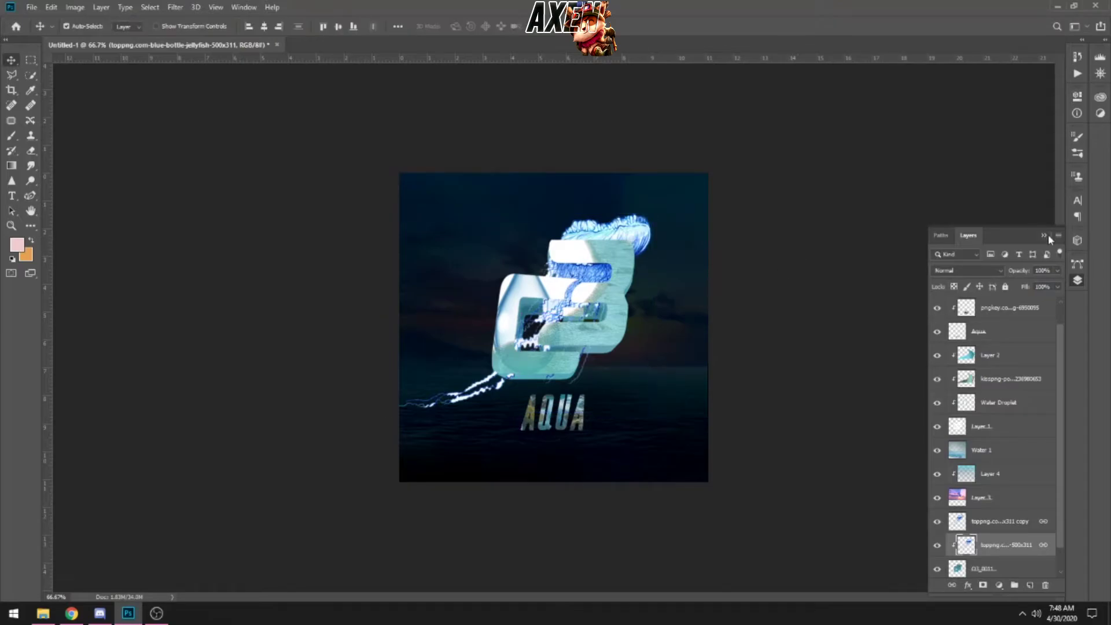
Erase the stray tentacles beyond the lower-left edge of the O3 logo on the jellyfish copy layer.
{"action": "key", "text": "e"}
{"action": "left_click", "coordinate": [983, 524]}
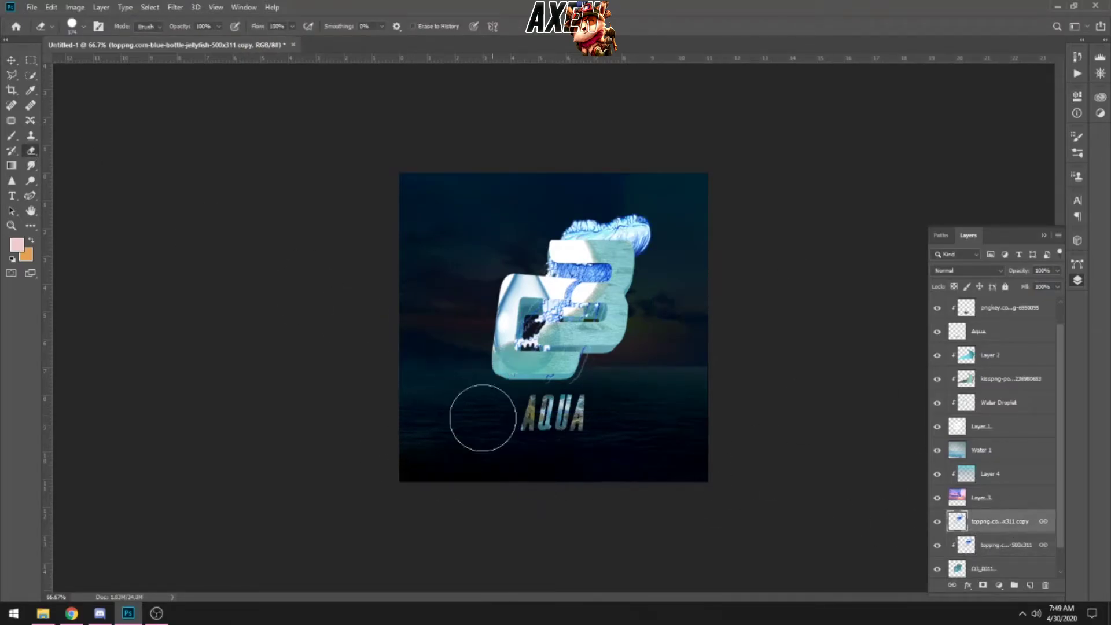
{"action": "key", "text": "alt+bracketleft"}
{"action": "left_click", "coordinate": [818, 331]}
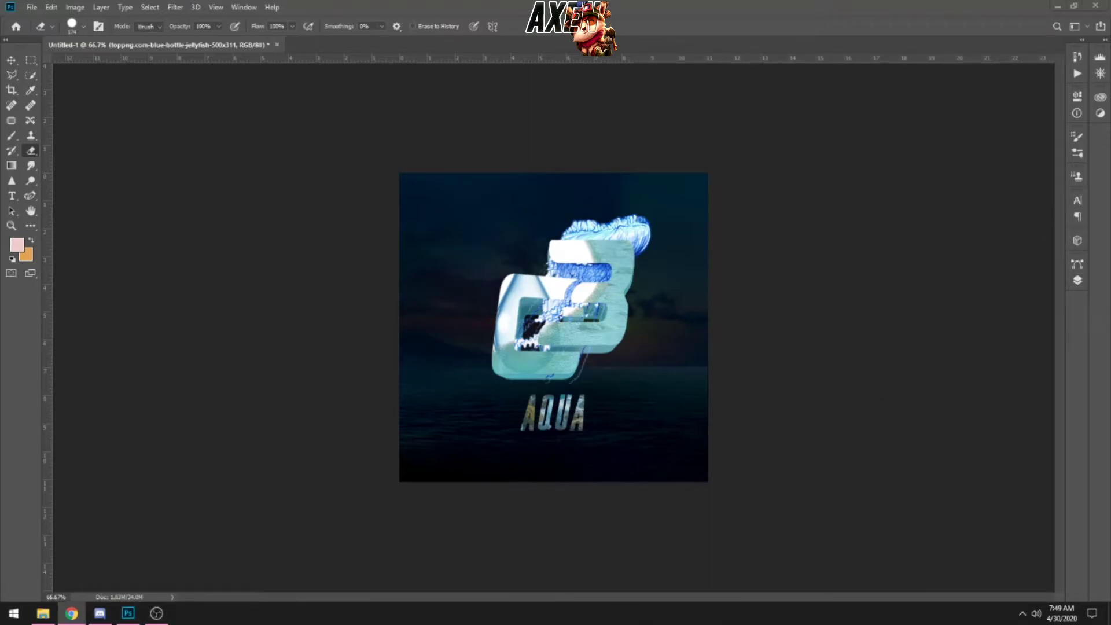
Delete the Water Droplet layer.
{"action": "left_click", "coordinate": [1077, 280]}
{"action": "scroll", "coordinate": [1001, 405], "scroll_direction": "down", "scroll_amount": 1}
{"action": "right_click", "coordinate": [983, 398]}
{"action": "left_click", "coordinate": [1025, 336]}
Try an inner glow in Normal blend mode on the O3_0011 logo layer.
{"action": "right_click", "coordinate": [983, 542]}
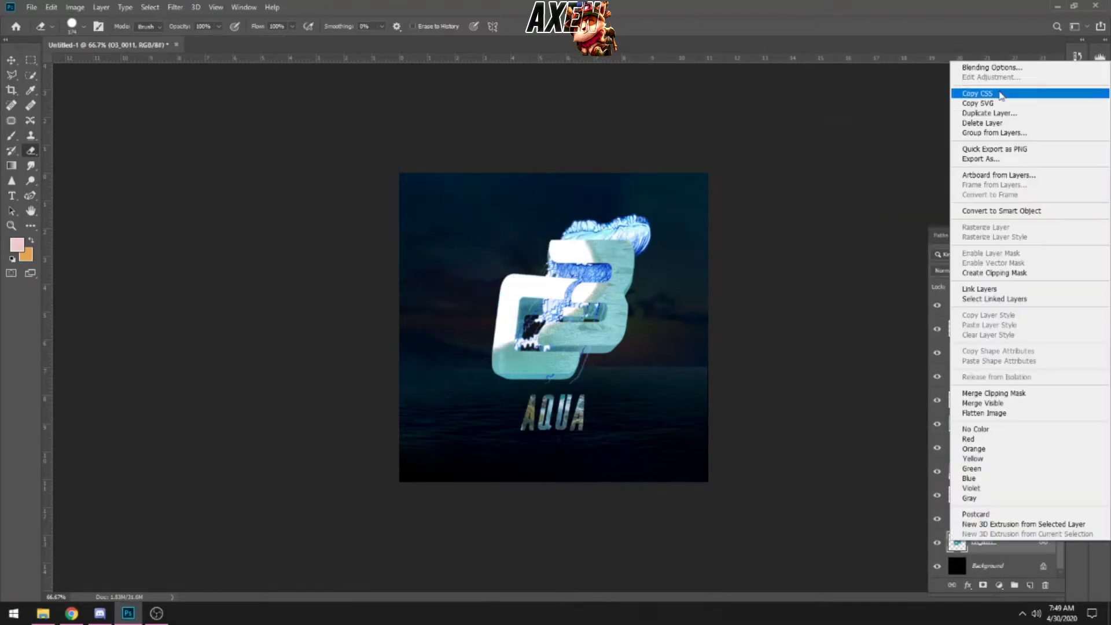
{"action": "left_click", "coordinate": [954, 69]}
{"action": "left_click", "coordinate": [632, 158]}
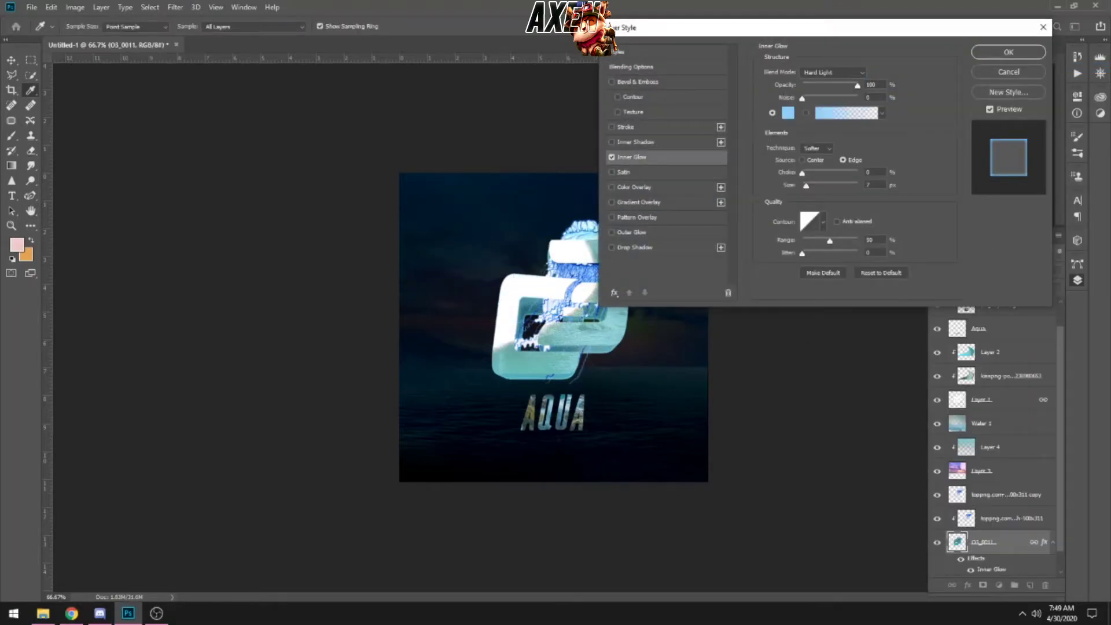
{"action": "left_click", "coordinate": [833, 73]}
{"action": "left_click", "coordinate": [827, 80]}
{"action": "left_click_drag", "start_coordinate": [752, 27], "coordinate": [780, 65]}
{"action": "key", "text": "ctrl+plus"}
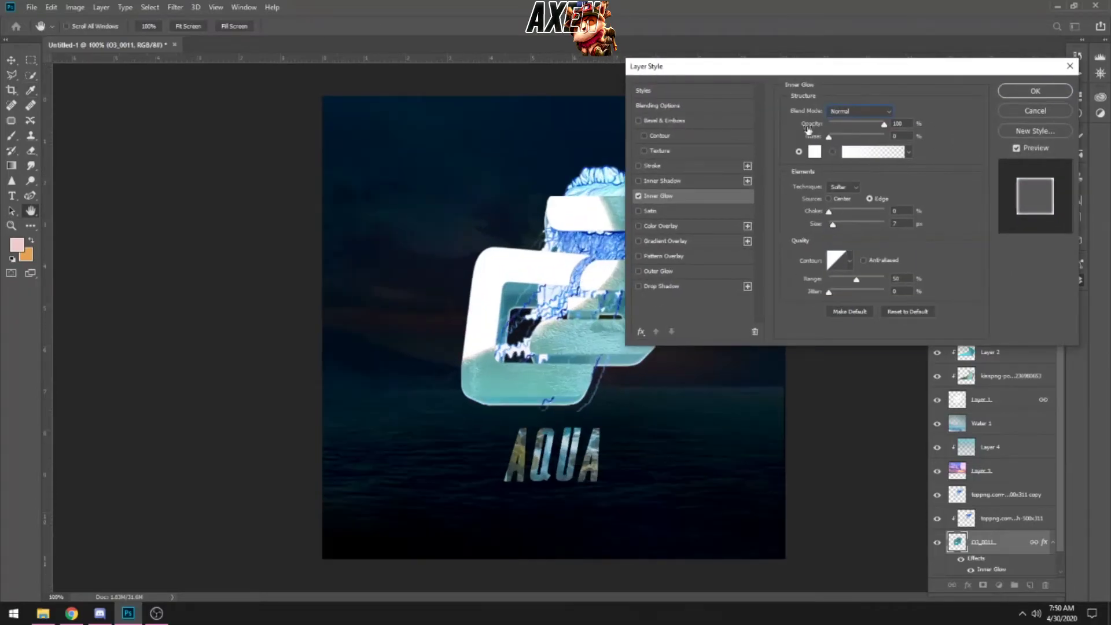
{"action": "left_click", "coordinate": [639, 197]}
Enable a teal outer glow on the O3_0011 logo layer with the Screen blend mode.
{"action": "left_click", "coordinate": [638, 271]}
{"action": "left_click", "coordinate": [859, 110]}
{"action": "left_click", "coordinate": [859, 110]}
{"action": "left_click", "coordinate": [860, 111]}
{"action": "left_click", "coordinate": [842, 253]}
{"action": "left_click", "coordinate": [860, 110]}
{"action": "left_click", "coordinate": [836, 207]}
{"action": "left_click_drag", "start_coordinate": [846, 212], "coordinate": [848, 214]}
{"action": "left_click", "coordinate": [543, 388]}
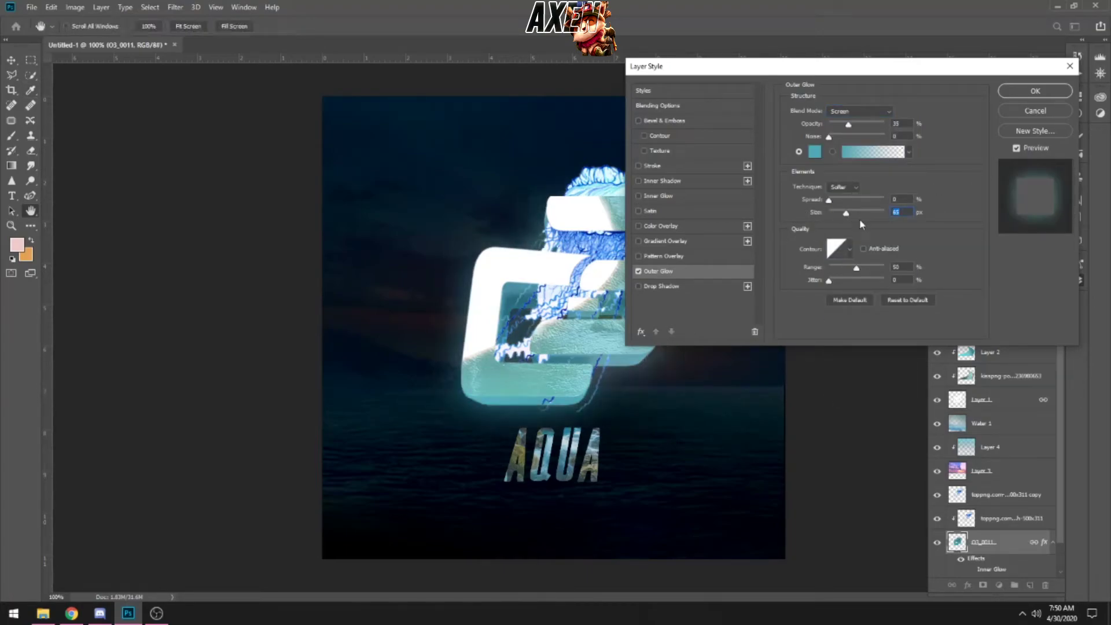
Set the outer glow's technique to Precise and its size to about 24 px, and apply the layer style.
{"action": "left_click", "coordinate": [843, 187]}
{"action": "left_click", "coordinate": [842, 202]}
{"action": "left_click_drag", "start_coordinate": [846, 213], "coordinate": [838, 225]}
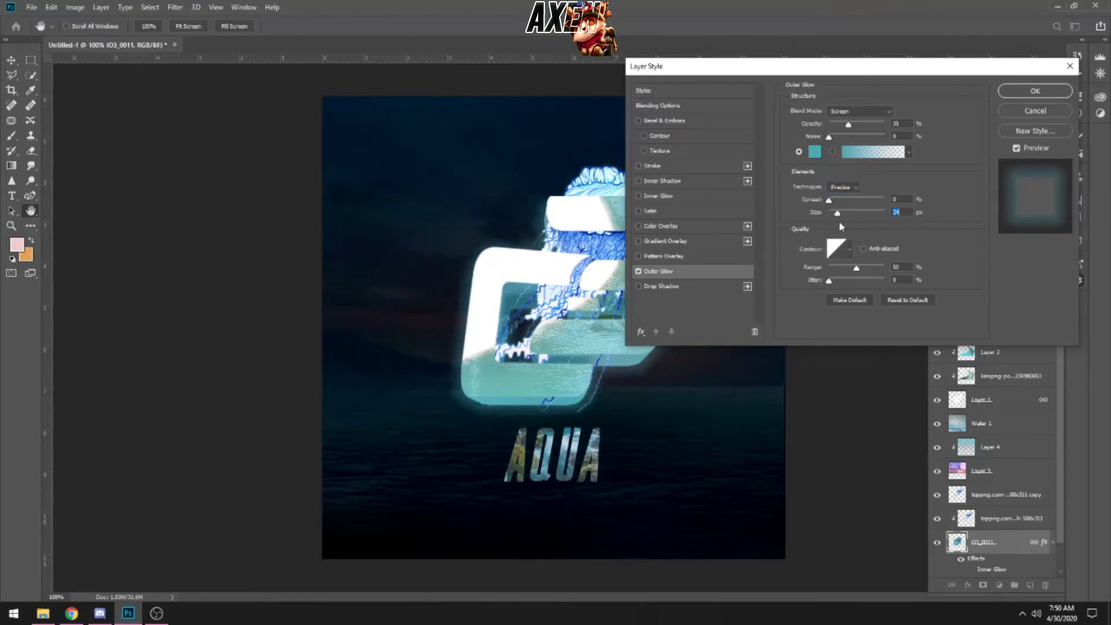
{"action": "key", "text": "Return"}
Add a black inner shadow in Normal mode to Layer 1, the front face of the O3 logo.
{"action": "scroll", "coordinate": [983, 340], "scroll_direction": "up", "scroll_amount": 3}
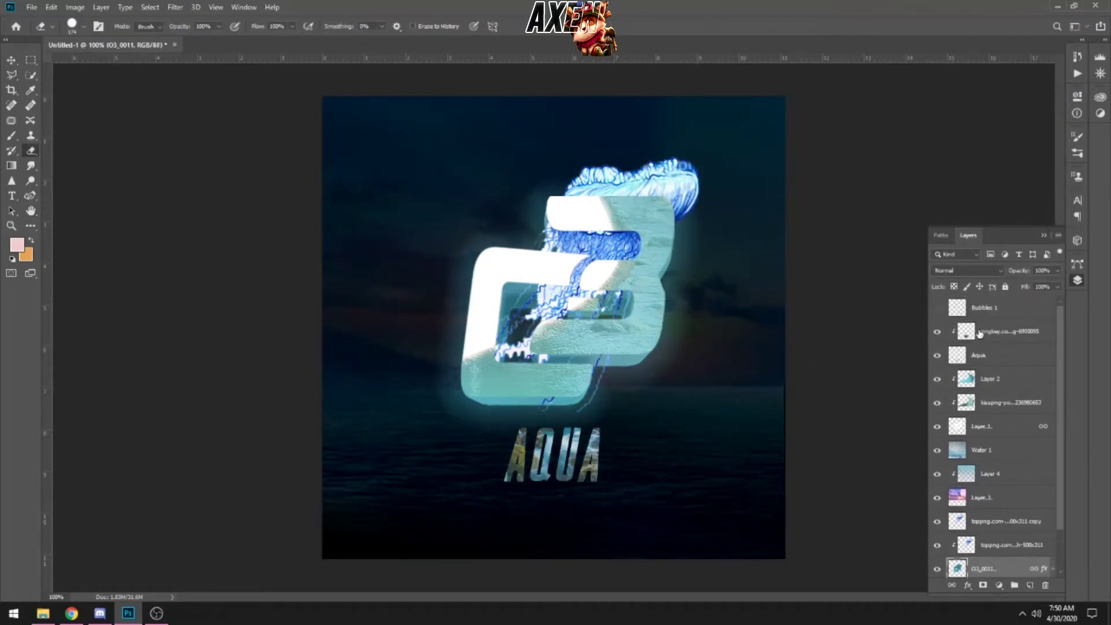
{"action": "right_click", "coordinate": [1012, 427]}
{"action": "left_click", "coordinate": [902, 128]}
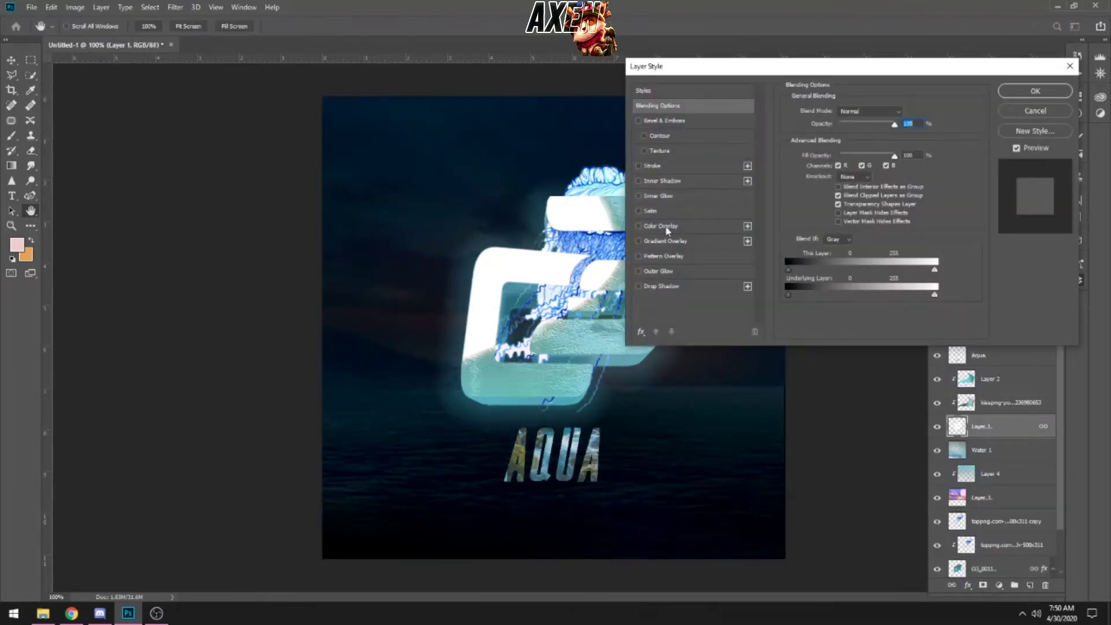
{"action": "left_click", "coordinate": [663, 182]}
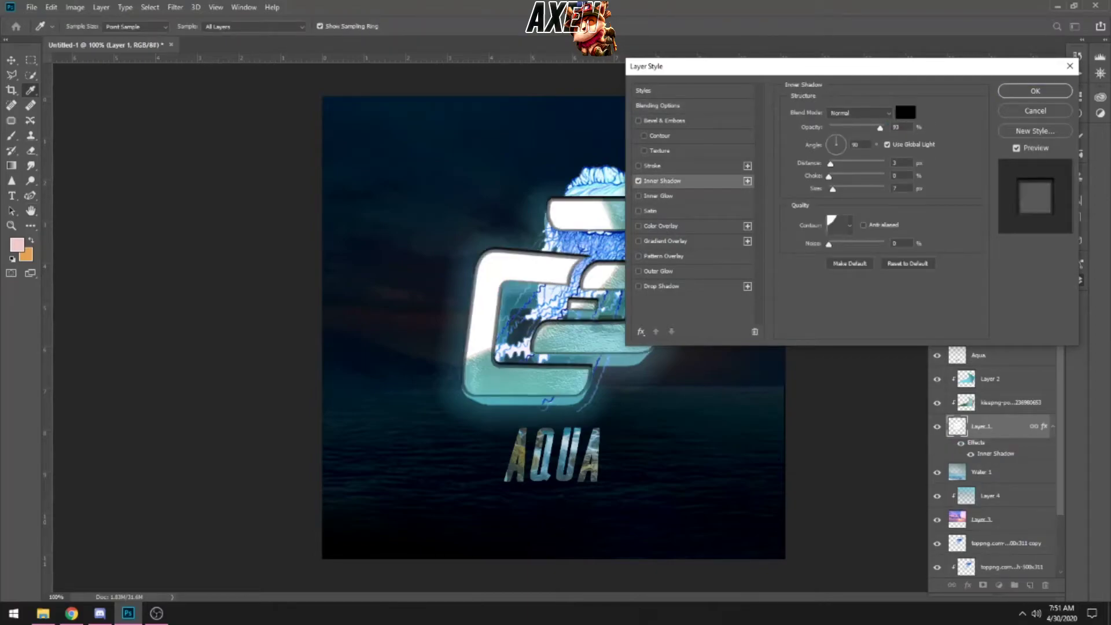
{"action": "key", "text": "Return"}
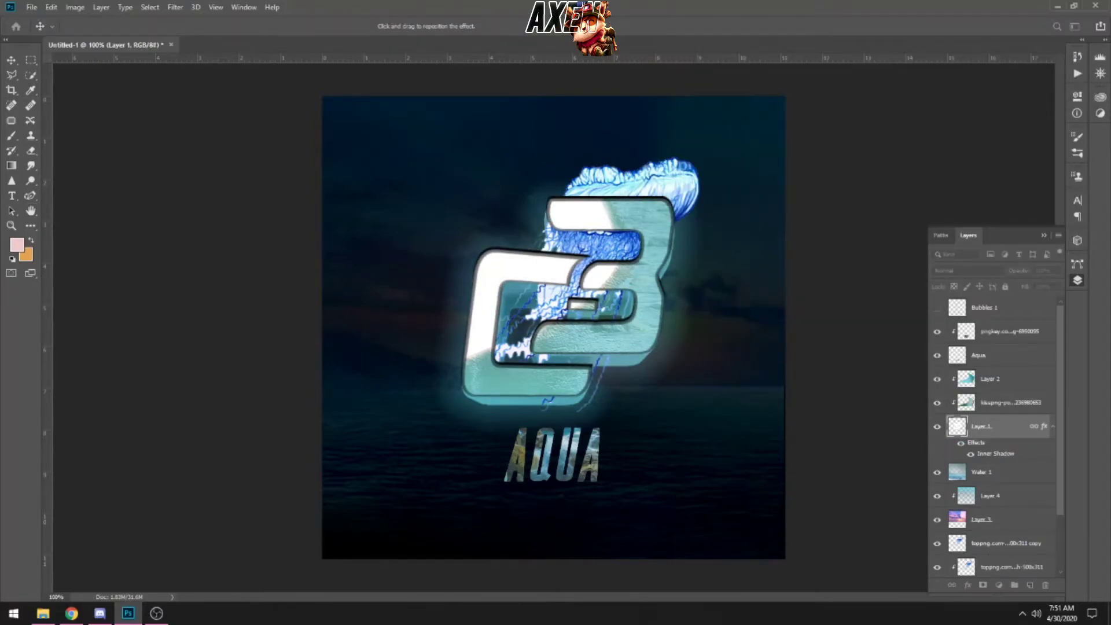
Duplicate the jellyfish layer, move the new copy above Layer 2 and clip it to the logo face.
{"action": "key", "text": "e"}
{"action": "scroll", "coordinate": [995, 463], "scroll_direction": "down", "scroll_amount": 2}
{"action": "right_click", "coordinate": [1007, 495]}
{"action": "left_click", "coordinate": [1018, 71]}
{"action": "left_click_drag", "start_coordinate": [1006, 495], "coordinate": [989, 373]}
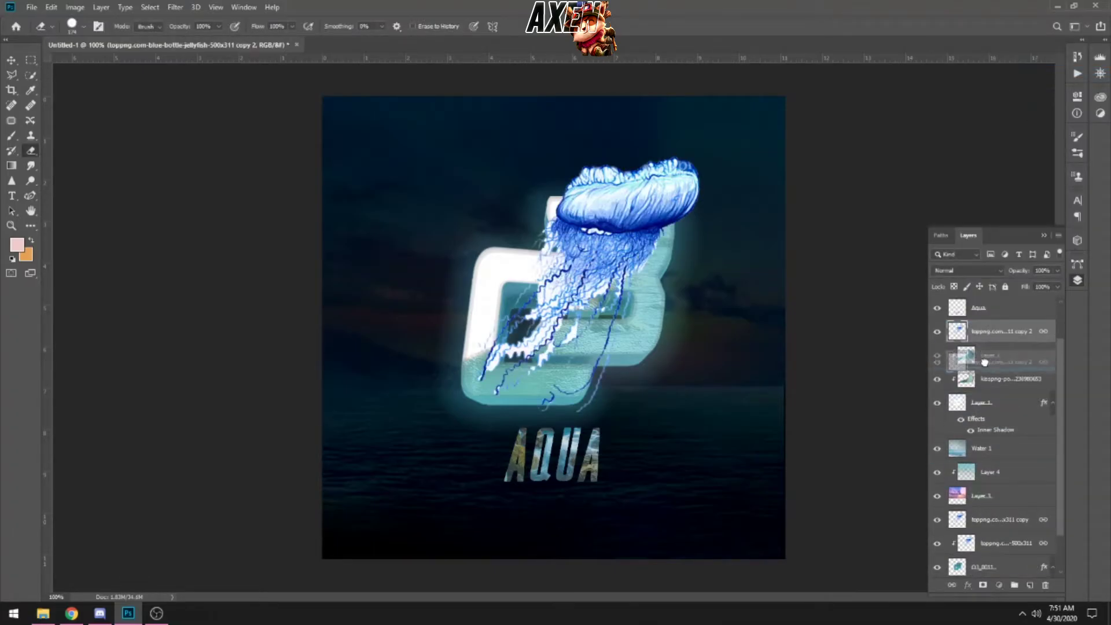
{"action": "left_click_drag", "start_coordinate": [986, 387], "coordinate": [984, 335]}
Set the clipped jellyfish copy's opacity to 60% and the lower jellyfish copy's opacity to about 62%.
{"action": "left_click", "coordinate": [1057, 270]}
{"action": "left_click_drag", "start_coordinate": [1059, 284], "coordinate": [1036, 292]}
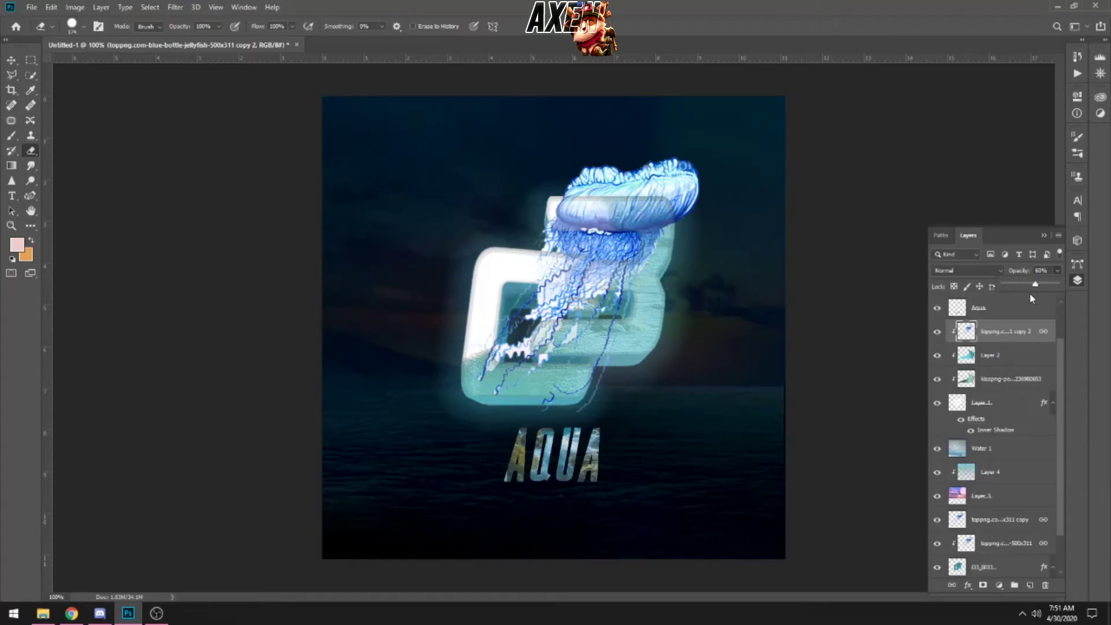
{"action": "left_click", "coordinate": [986, 521]}
{"action": "left_click", "coordinate": [1057, 270]}
{"action": "left_click_drag", "start_coordinate": [1058, 284], "coordinate": [1039, 296]}
{"action": "left_click", "coordinate": [848, 250]}
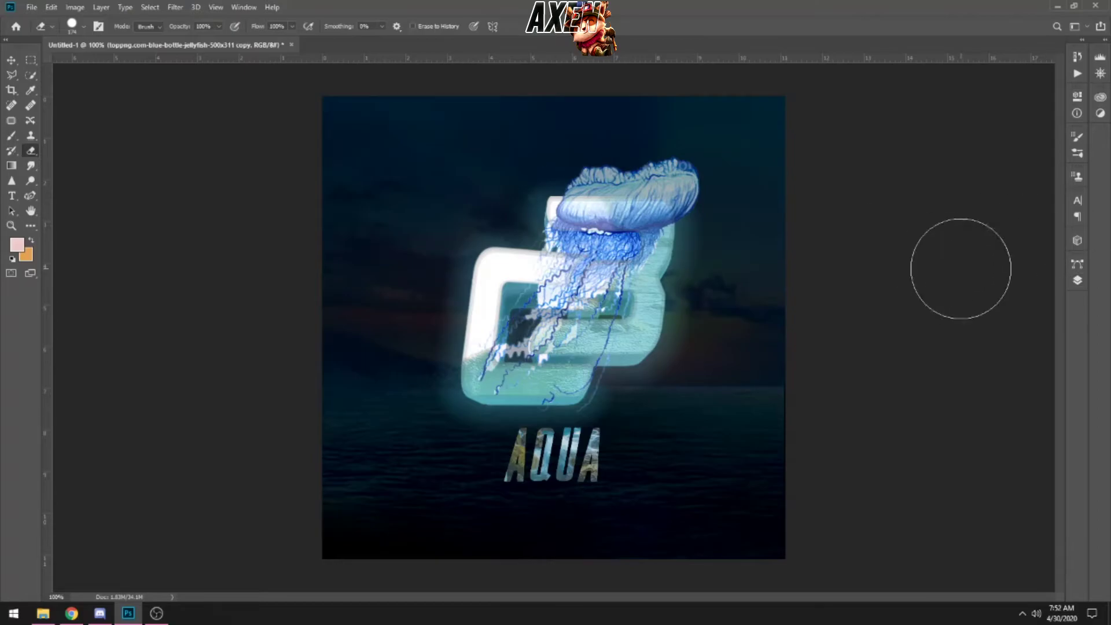
Copy the outer glow effect from the O3_0011 layer onto Layer 1.
{"action": "left_click", "coordinate": [1077, 280]}
{"action": "left_click", "coordinate": [986, 405]}
{"action": "scroll", "coordinate": [986, 405], "scroll_direction": "down", "scroll_amount": 1}
{"action": "right_click", "coordinate": [1012, 355]}
{"action": "key", "text": "Escape"}
{"action": "key", "text": "h"}
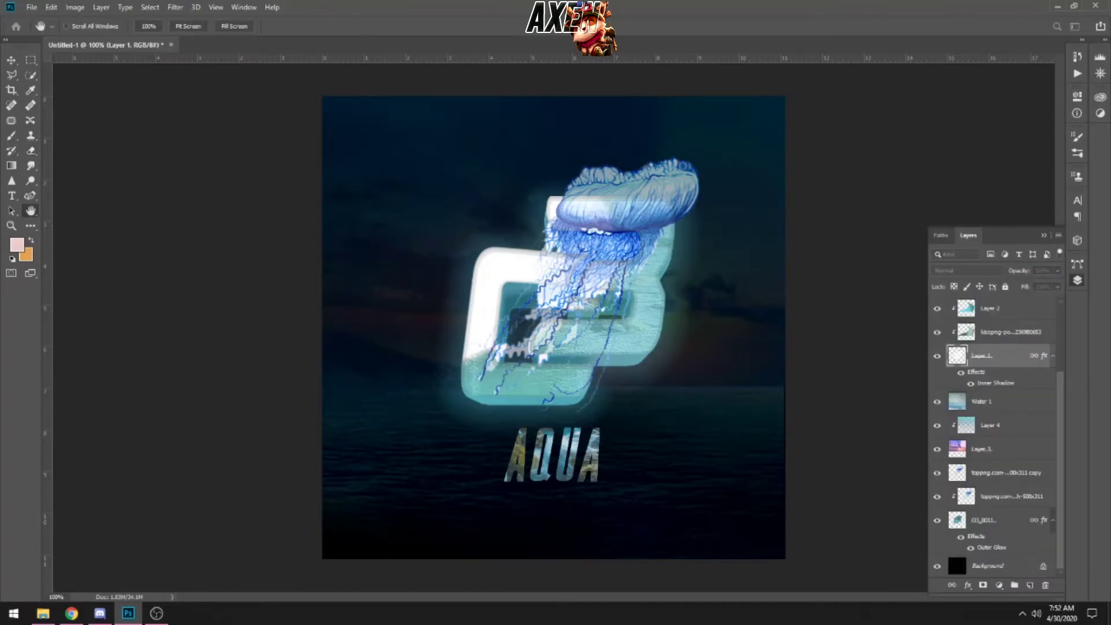
{"action": "left_click_drag", "start_coordinate": [991, 547], "coordinate": [986, 355]}
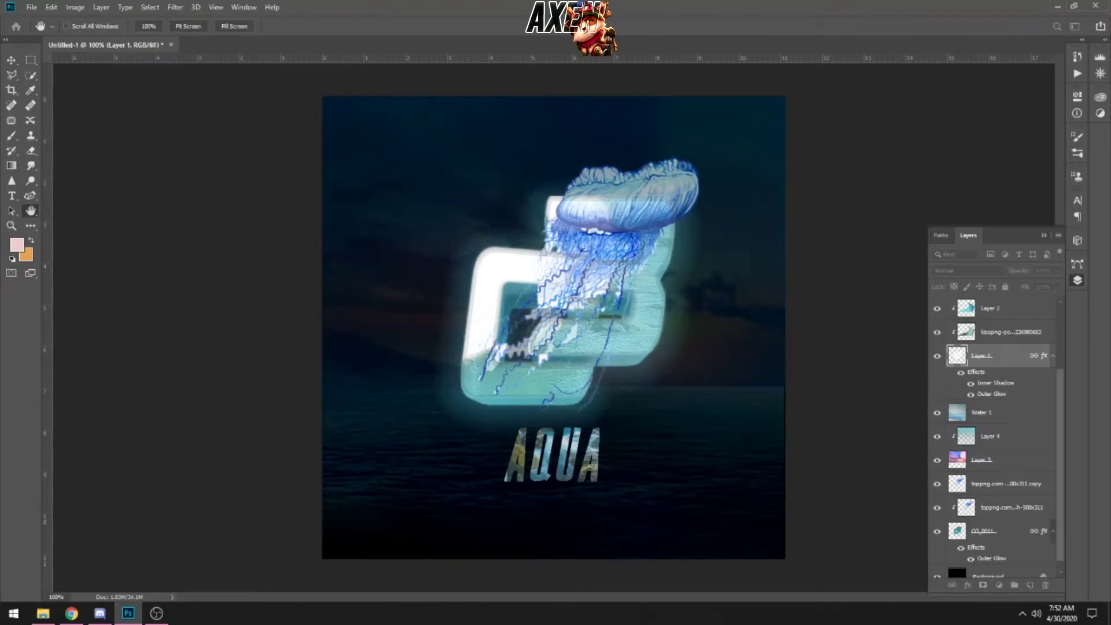
{"action": "key", "text": "e"}
{"action": "left_click", "coordinate": [1058, 229]}
Move the Bubbles 1 layer below the Aqua text layer and make it visible.
{"action": "key", "text": "v"}
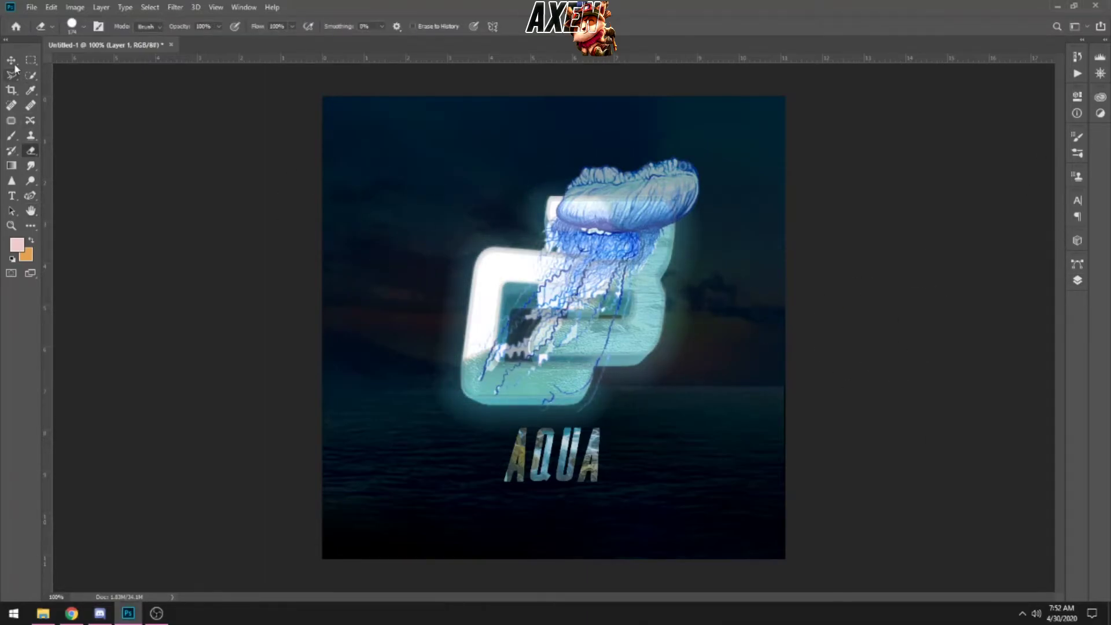
{"action": "key", "text": "F7"}
{"action": "scroll", "coordinate": [1062, 504], "scroll_direction": "down", "scroll_amount": 1}
{"action": "scroll", "coordinate": [1062, 505], "scroll_direction": "up", "scroll_amount": 4}
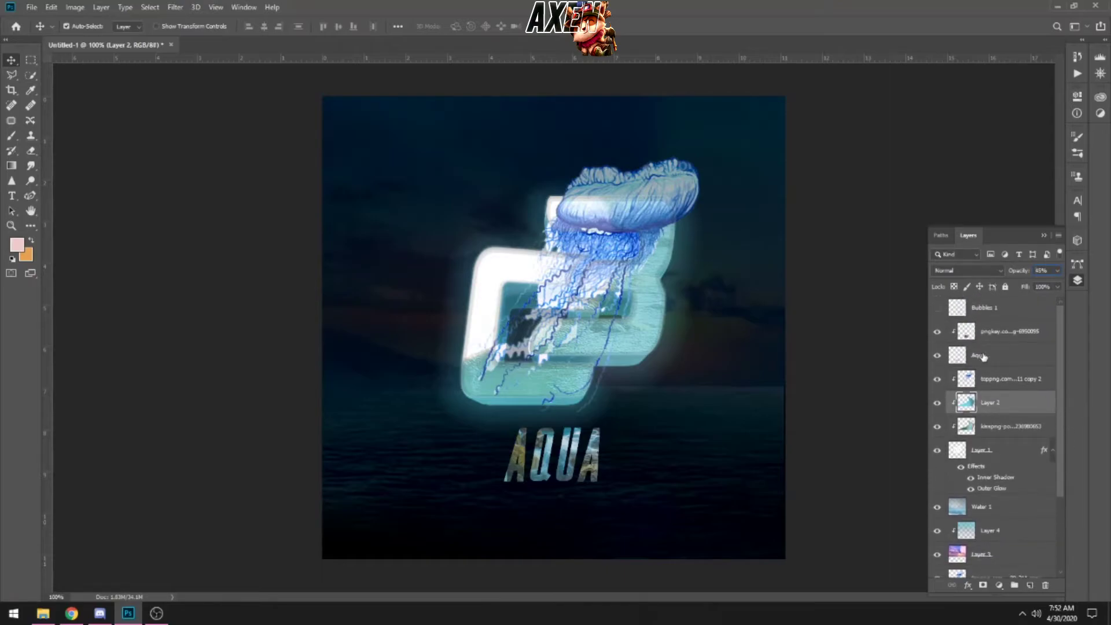
{"action": "left_click", "coordinate": [990, 338]}
{"action": "left_click", "coordinate": [992, 354]}
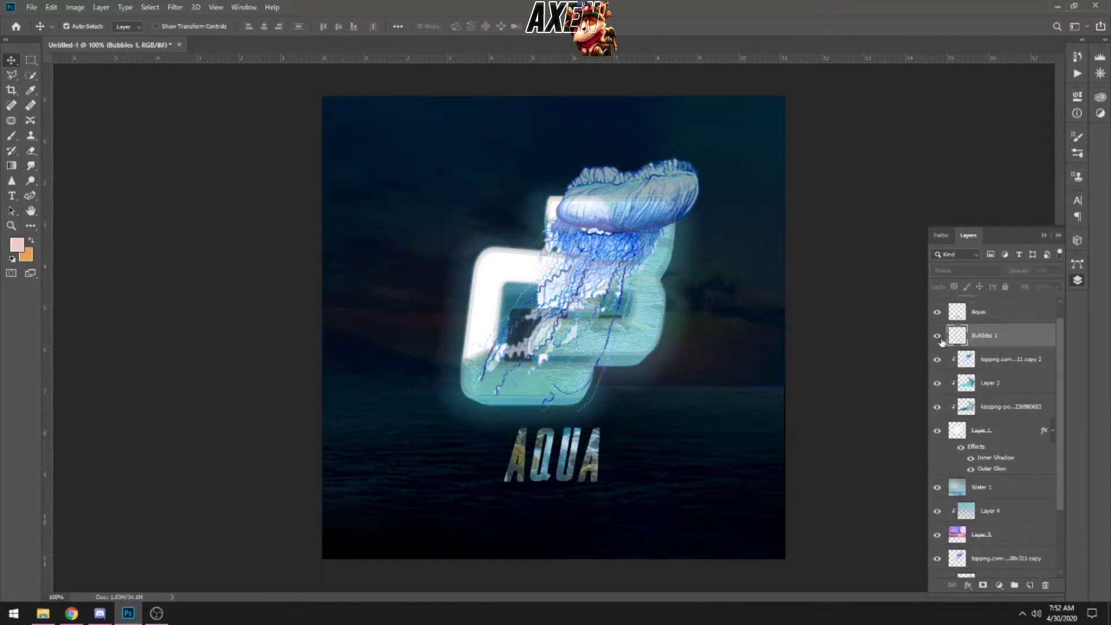
Select the artwork layers together and scale them up to about 101%.
{"action": "scroll", "coordinate": [993, 358], "scroll_direction": "down", "scroll_amount": 4}
{"action": "key", "text": "ctrl+t"}
{"action": "left_click", "coordinate": [1044, 235]}
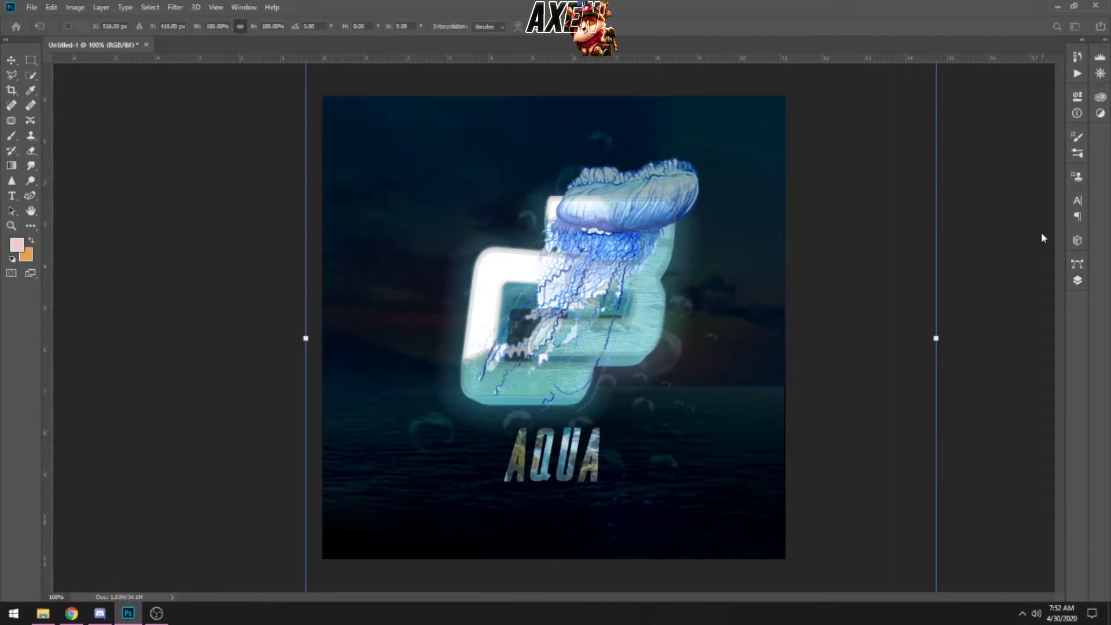
{"action": "key", "text": "Return"}
{"action": "key", "text": "ctrl+0"}
{"action": "key", "text": "ctrl+minus"}
{"action": "key", "text": "ctrl+minus"}
{"action": "left_click", "coordinate": [1077, 280]}
{"action": "right_click", "coordinate": [997, 460]}
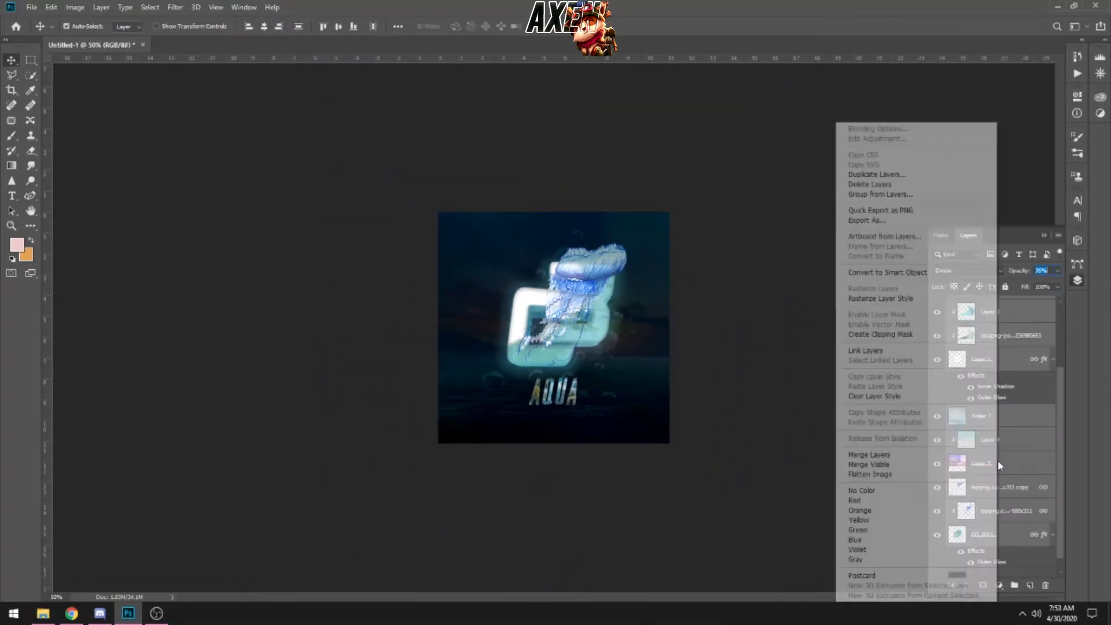
{"action": "key", "text": "Escape"}
{"action": "key", "text": "ctrl+t"}
{"action": "mouse_move", "coordinate": [745, 332]}
{"action": "left_mouse_down"}
{"action": "mouse_move", "coordinate": [724, 334]}
{"action": "mouse_move", "coordinate": [749, 332]}
{"action": "left_mouse_up"}
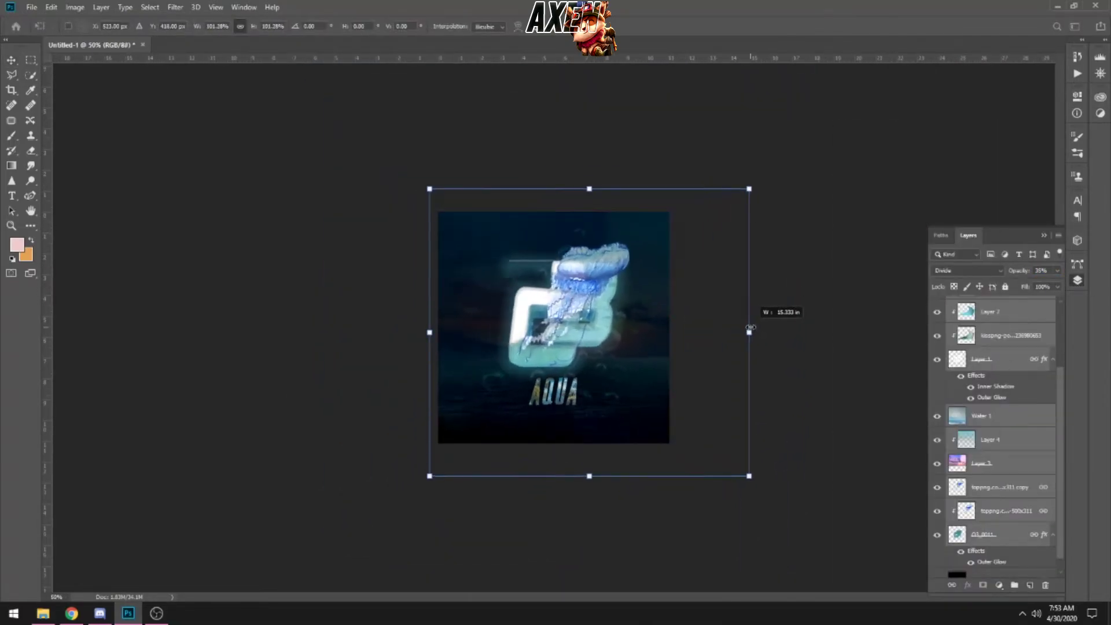
{"action": "left_click", "coordinate": [973, 463]}
{"action": "key", "text": "Return"}
Select the artwork layers without Water 1 and Layer 3 and scale them down very slightly.
{"action": "left_click", "coordinate": [31, 151]}
{"action": "left_click", "coordinate": [1077, 280]}
{"action": "key", "text": "v"}
{"action": "left_click", "coordinate": [1077, 280]}
{"action": "left_click", "coordinate": [984, 533]}
{"action": "scroll", "coordinate": [1010, 427], "scroll_direction": "up", "scroll_amount": 3}
{"action": "scroll", "coordinate": [1010, 440], "scroll_direction": "down", "scroll_amount": 3}
{"action": "left_click", "coordinate": [983, 435], "text": "ctrl"}
{"action": "left_click", "coordinate": [983, 483], "text": "ctrl"}
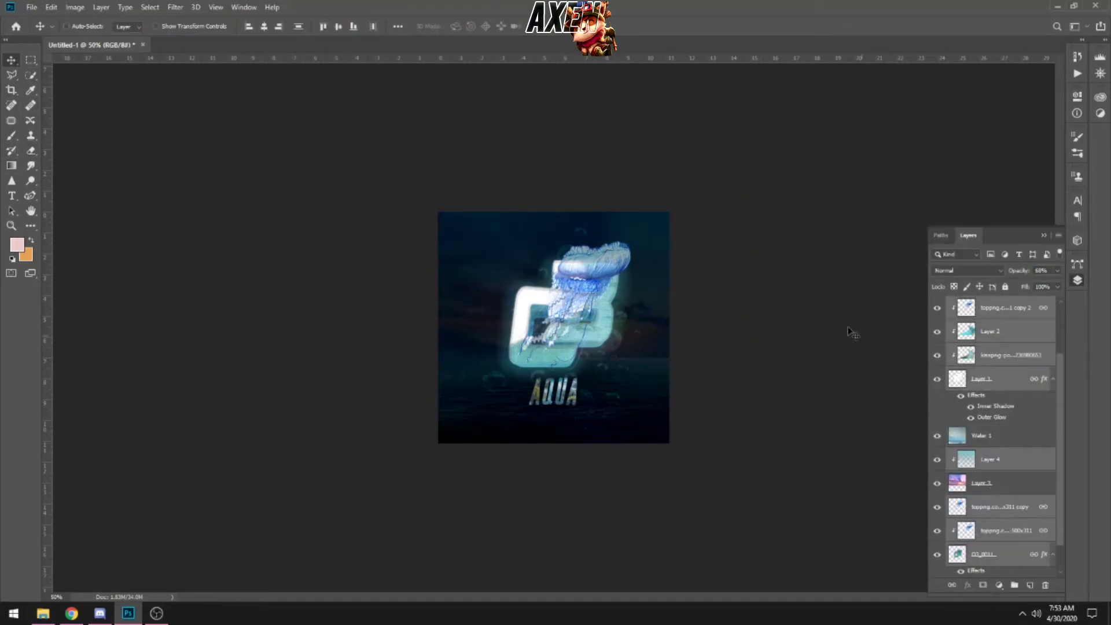
{"action": "key", "text": "ctrl+t"}
{"action": "mouse_move", "coordinate": [670, 207]}
{"action": "left_mouse_down"}
{"action": "mouse_move", "coordinate": [643, 241]}
{"action": "mouse_move", "coordinate": [669, 209]}
{"action": "left_mouse_up"}
{"action": "key", "text": "Return"}
Move the two lower jellyfish layers and O3_0011 directly below Layer 1, and place Water 1 just above the Background.
{"action": "scroll", "coordinate": [1009, 439], "scroll_direction": "down", "scroll_amount": 2}
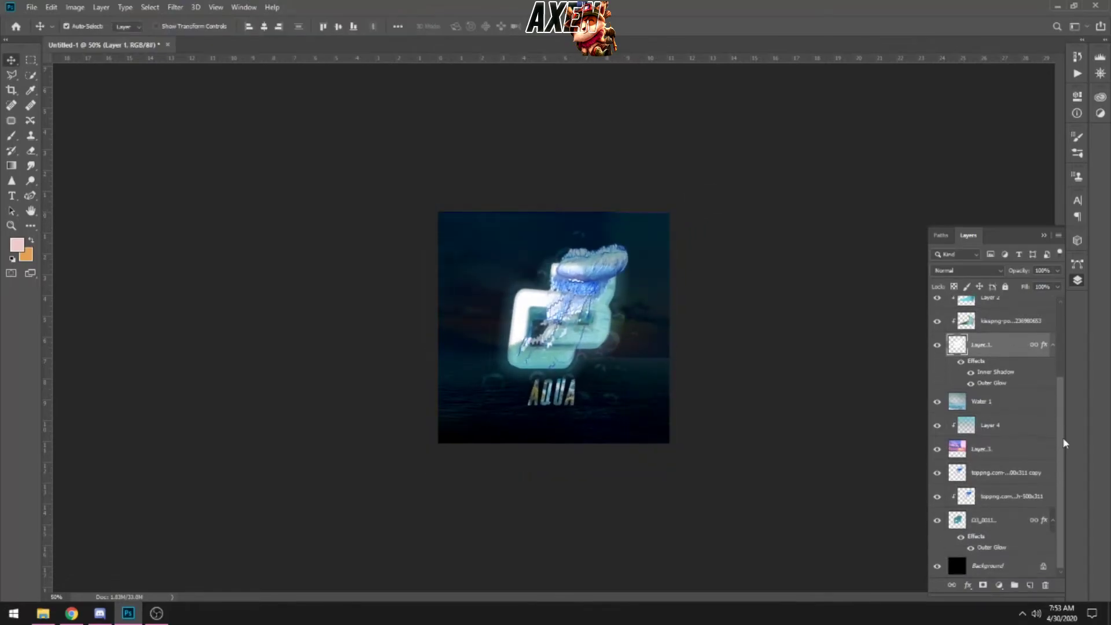
{"action": "left_click", "coordinate": [1008, 499]}
{"action": "left_click", "coordinate": [1006, 473], "text": "ctrl"}
{"action": "left_click_drag", "start_coordinate": [1007, 473], "coordinate": [992, 393]}
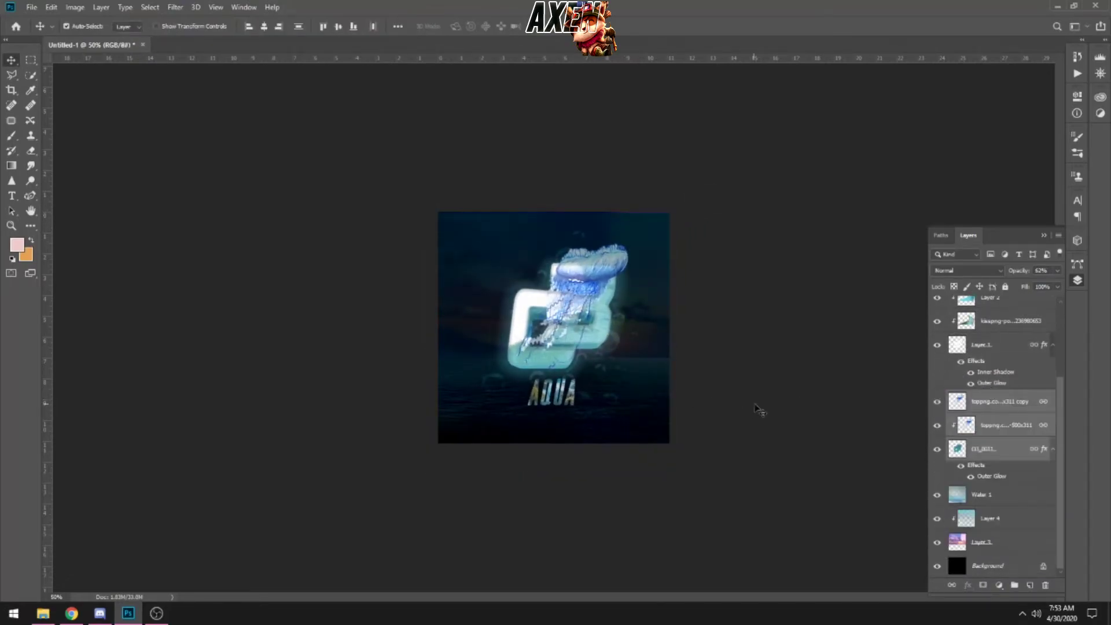
{"action": "left_click_drag", "start_coordinate": [984, 494], "coordinate": [983, 554]}
Scale the layers from Bubbles 1 down to O3_0011 to about 95% and move them up, centred on the canvas.
{"action": "scroll", "coordinate": [1009, 439], "scroll_direction": "up", "scroll_amount": 3}
{"action": "left_click", "coordinate": [995, 355], "text": "shift"}
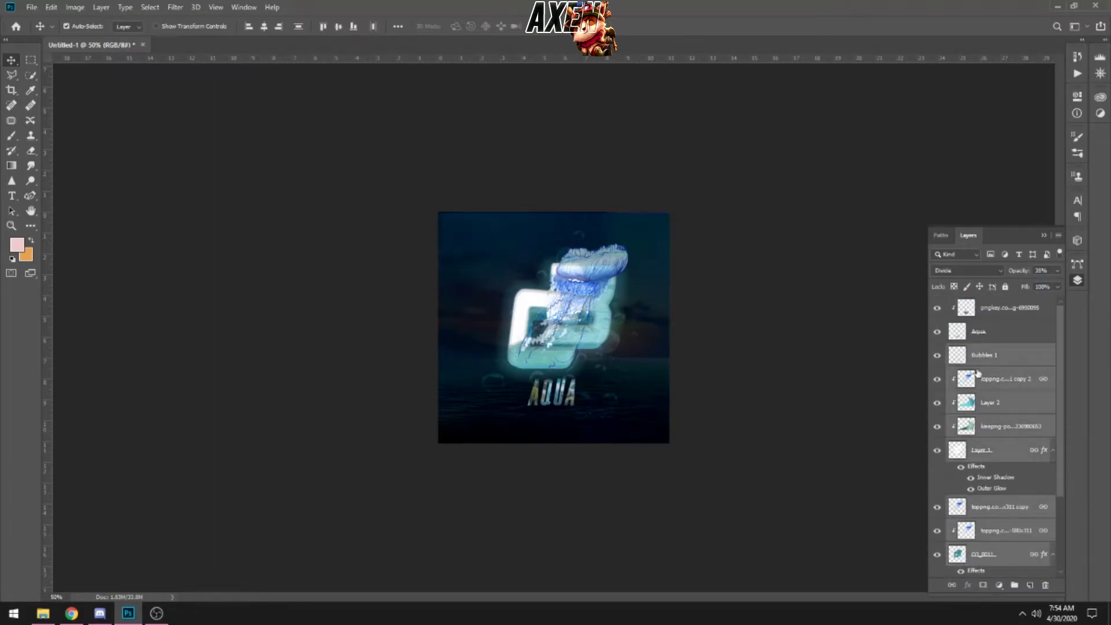
{"action": "key", "text": "ctrl+t"}
{"action": "left_click_drag", "start_coordinate": [669, 476], "coordinate": [657, 464]}
{"action": "left_click_drag", "start_coordinate": [650, 333], "coordinate": [646, 244]}
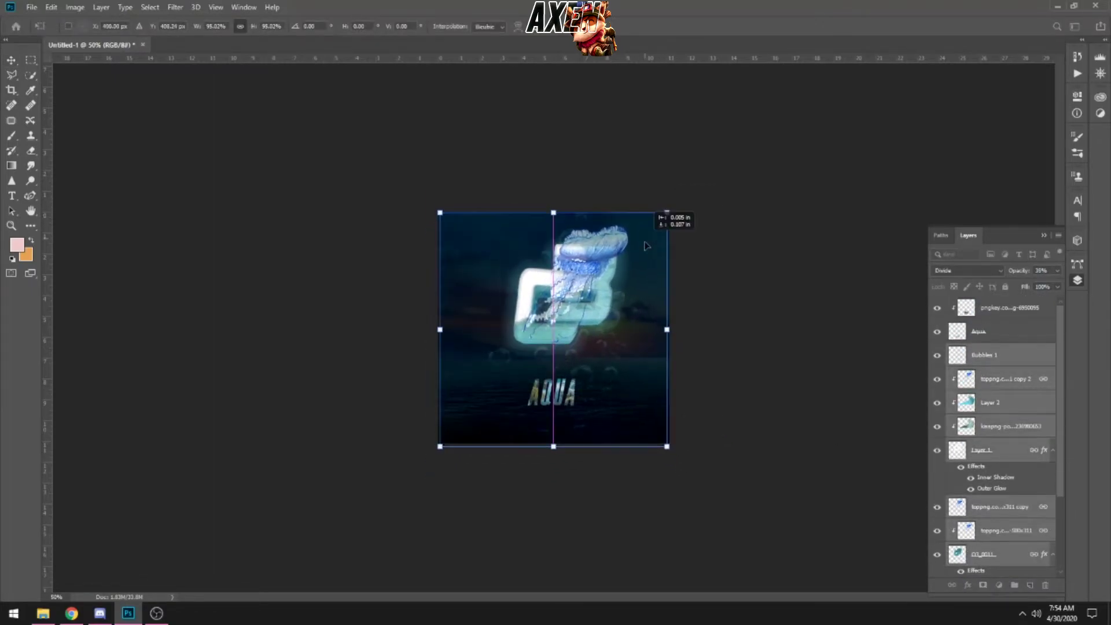
{"action": "key", "text": "Return"}
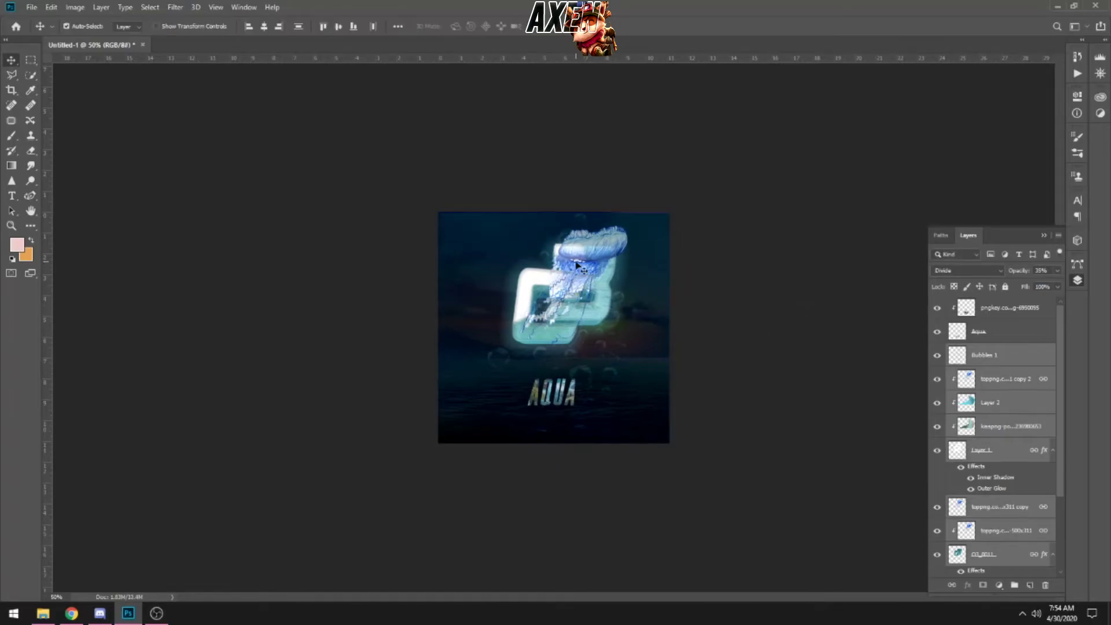
Enlarge the AQUA text and nudge it into place centred beneath the O3 logo.
{"action": "left_click", "coordinate": [554, 393]}
{"action": "key", "text": "ctrl+t"}
{"action": "left_click_drag", "start_coordinate": [577, 379], "coordinate": [596, 366]}
{"action": "key", "text": "Return"}
{"action": "left_click_drag", "start_coordinate": [572, 404], "coordinate": [565, 398]}
Lower the opacity of the clipped jellyfish copy above Layer 2 and change its blend mode.
{"action": "left_click", "coordinate": [1000, 379]}
{"action": "left_click", "coordinate": [1057, 270]}
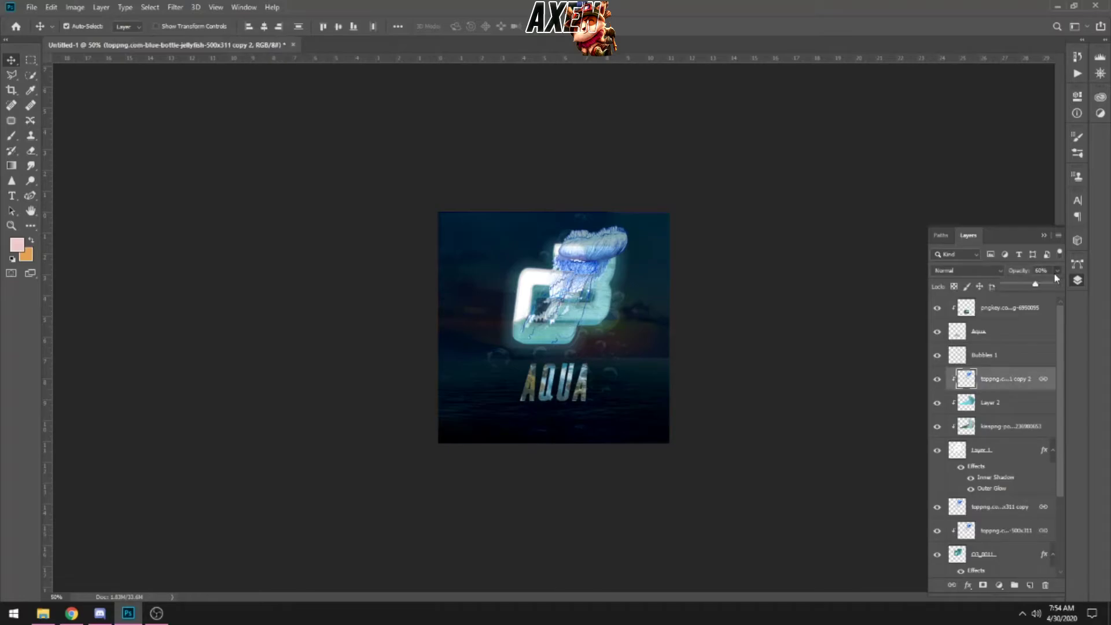
{"action": "left_click_drag", "start_coordinate": [1035, 284], "coordinate": [1028, 284]}
{"action": "left_click", "coordinate": [966, 270]}
{"action": "left_click", "coordinate": [941, 419]}
Add a stroke effect to the O3_0011 logo layer.
{"action": "key", "text": "ctrl+plus"}
{"action": "scroll", "coordinate": [986, 402], "scroll_direction": "down", "scroll_amount": 2}
{"action": "left_click", "coordinate": [986, 402]}
{"action": "scroll", "coordinate": [987, 402], "scroll_direction": "down", "scroll_amount": 2}
{"action": "key", "text": "h"}
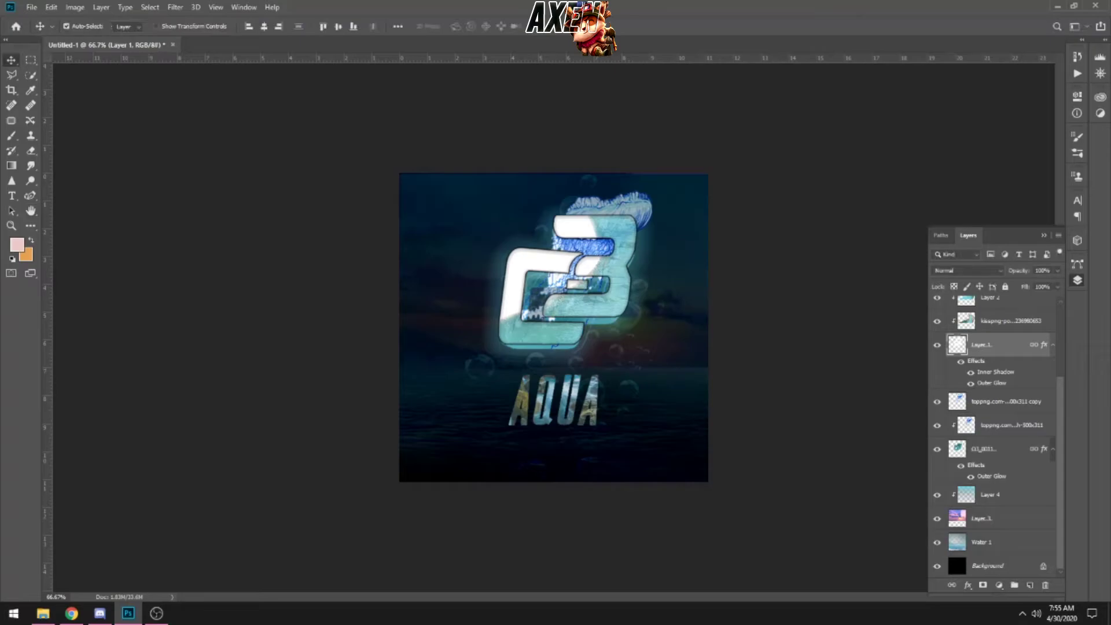
{"action": "left_click", "coordinate": [986, 449]}
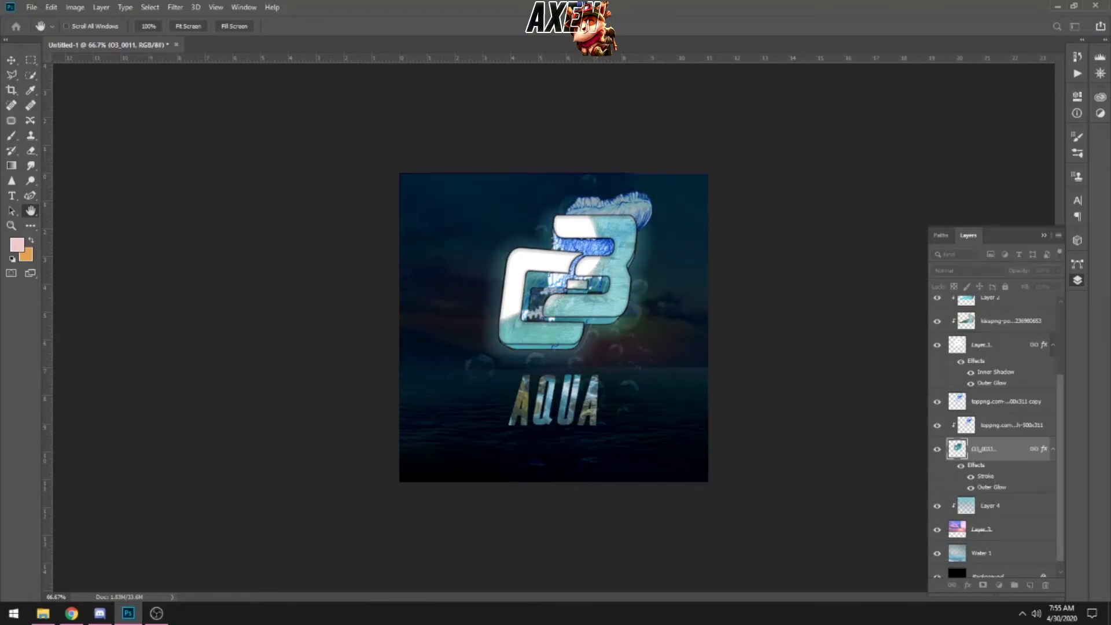
{"action": "key", "text": "v"}
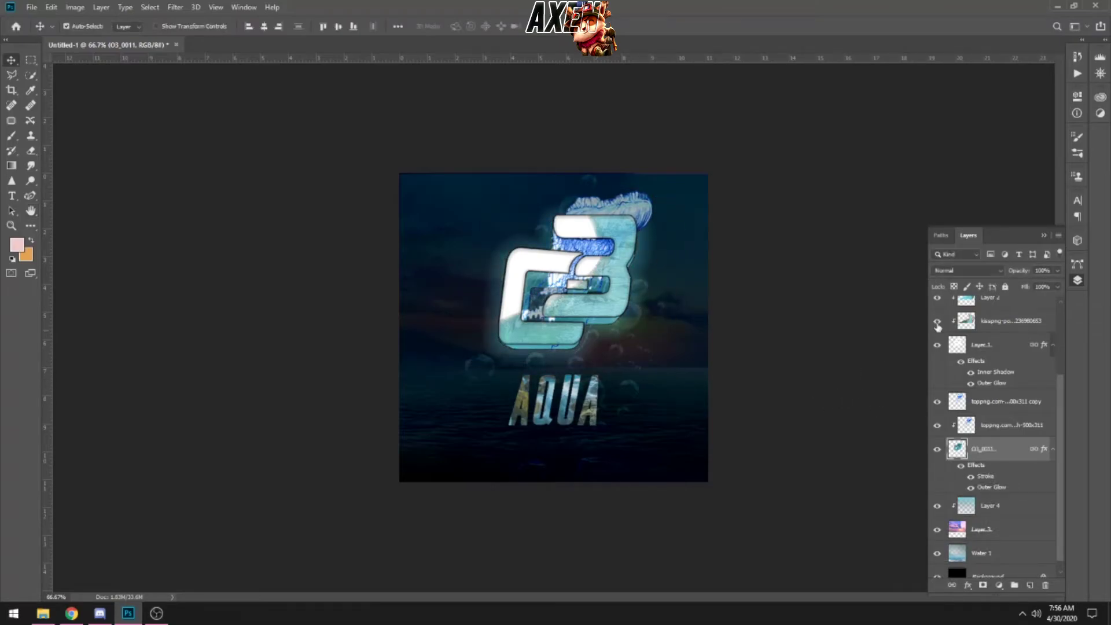
Paste the purple jellyfish image behind the O3 logo, above Layer 4, then scale it down, narrow it and reposition it.
{"action": "key", "text": "ctrl+v"}
{"action": "right_click", "coordinate": [991, 509]}
{"action": "left_click", "coordinate": [991, 250]}
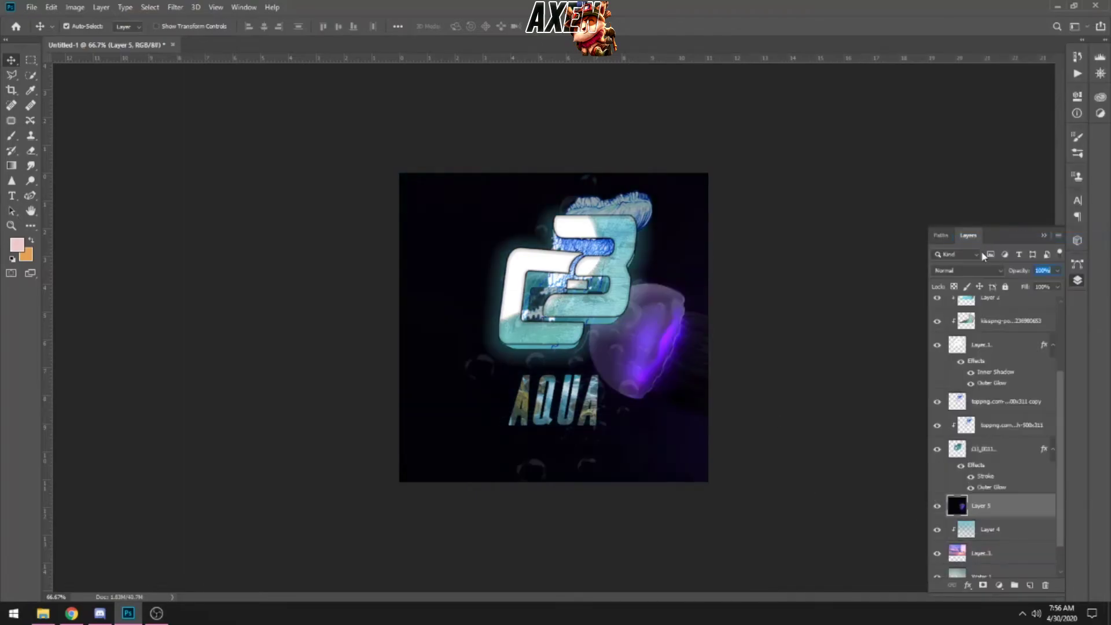
{"action": "key", "text": "ctrl+t"}
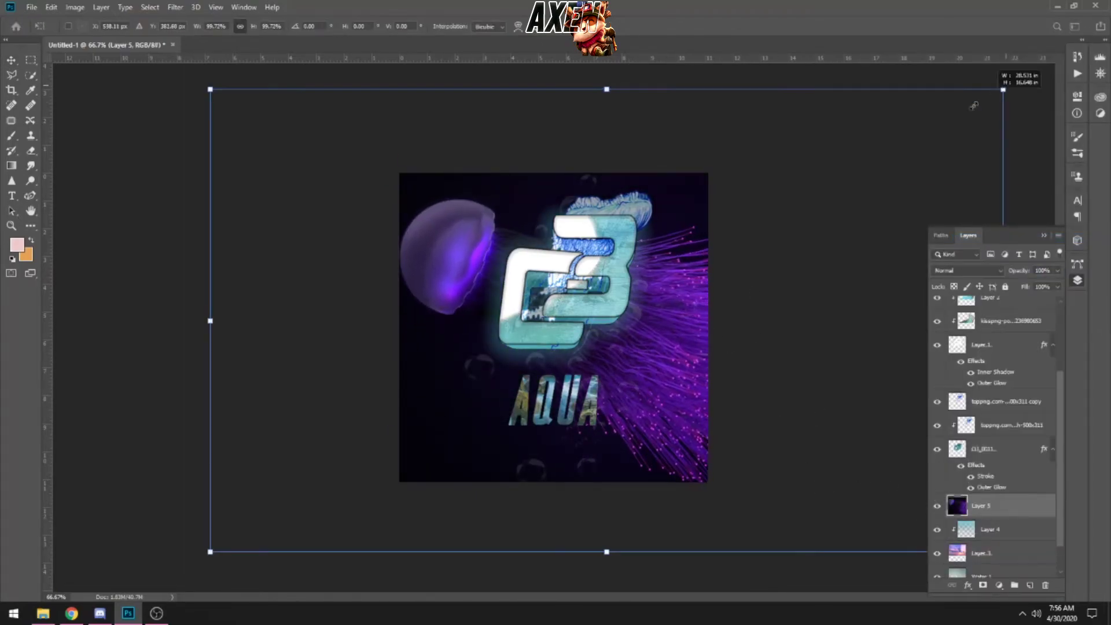
{"action": "left_click_drag", "start_coordinate": [996, 93], "coordinate": [697, 265]}
{"action": "left_click_drag", "start_coordinate": [451, 405], "coordinate": [536, 318]}
{"action": "left_click_drag", "start_coordinate": [774, 320], "coordinate": [746, 333]}
{"action": "left_click_drag", "start_coordinate": [292, 333], "coordinate": [398, 328]}
{"action": "key", "text": "Return"}
Scale down, rotate by about 19° and reposition the purple jellyfish on Layer 5, and set its blend mode to Lighten.
{"action": "key", "text": "ctrl+t"}
{"action": "left_click_drag", "start_coordinate": [426, 164], "coordinate": [478, 175]}
{"action": "left_click_drag", "start_coordinate": [406, 279], "coordinate": [352, 255]}
{"action": "left_click_drag", "start_coordinate": [605, 183], "coordinate": [615, 137]}
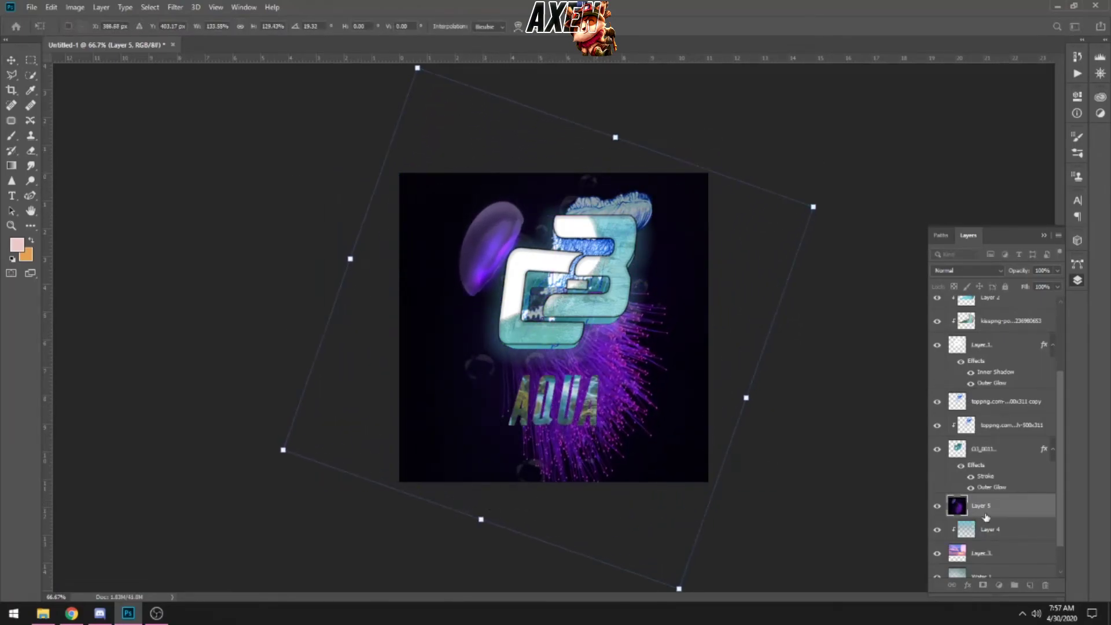
{"action": "key", "text": "Return"}
{"action": "left_click", "coordinate": [966, 270]}
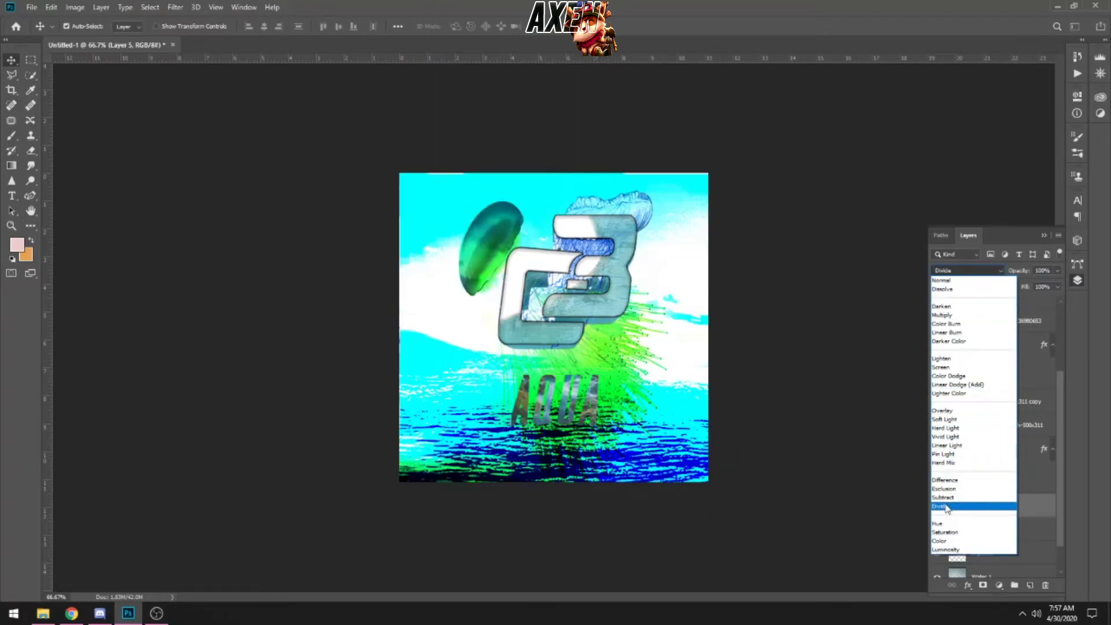
{"action": "left_click", "coordinate": [942, 358]}
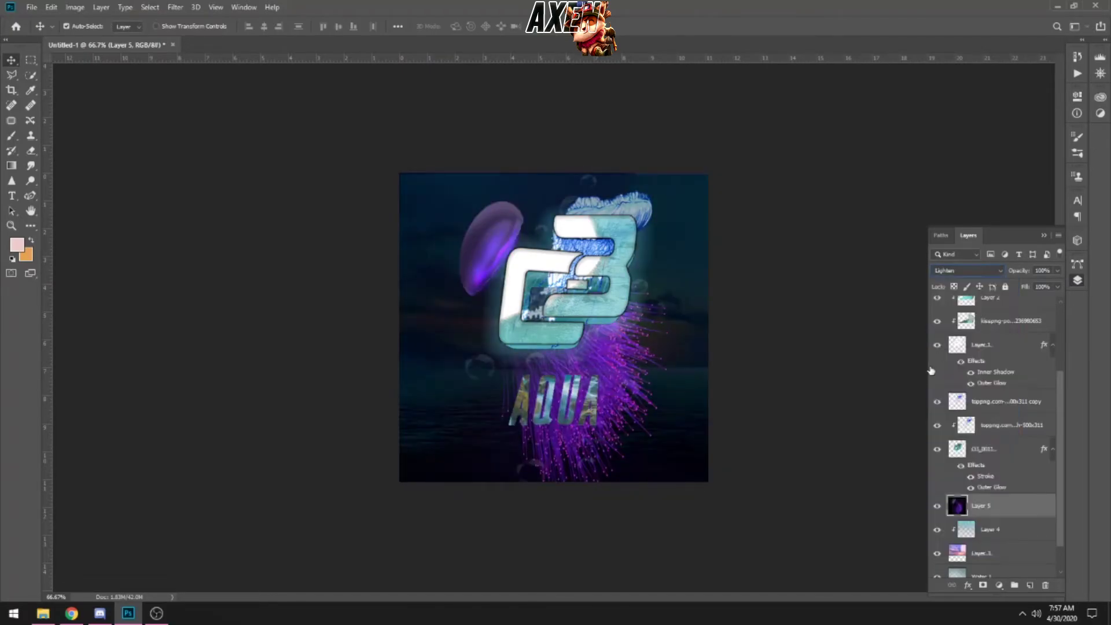
Duplicate Layer 4 above Layer 5, clip the copy to Layer 5 and hide it.
{"action": "right_click", "coordinate": [988, 507]}
{"action": "left_click", "coordinate": [900, 164]}
{"action": "left_click_drag", "start_coordinate": [983, 529], "coordinate": [982, 506]}
{"action": "right_click", "coordinate": [982, 505]}
{"action": "left_click", "coordinate": [784, 459]}
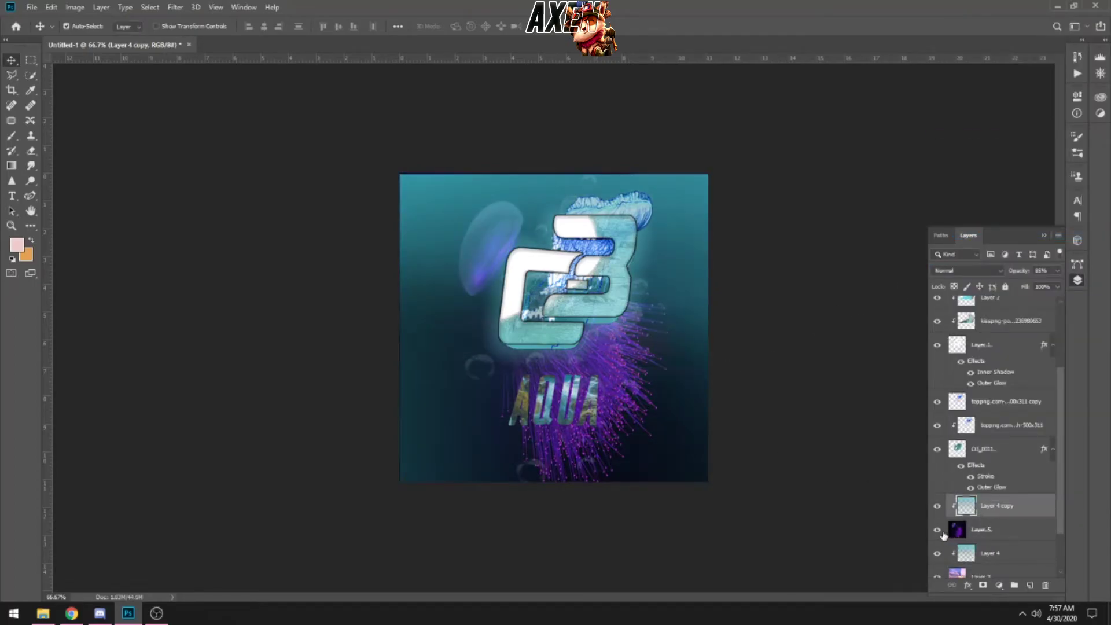
{"action": "left_click", "coordinate": [936, 506]}
Try to erase the dark background around the purple jellyfish on Layer 5 and preview other blend modes for it.
{"action": "left_click", "coordinate": [984, 529]}
{"action": "key", "text": "w"}
{"action": "left_click", "coordinate": [405, 200]}
{"action": "key", "text": "shift+w"}
{"action": "left_click", "coordinate": [422, 232]}
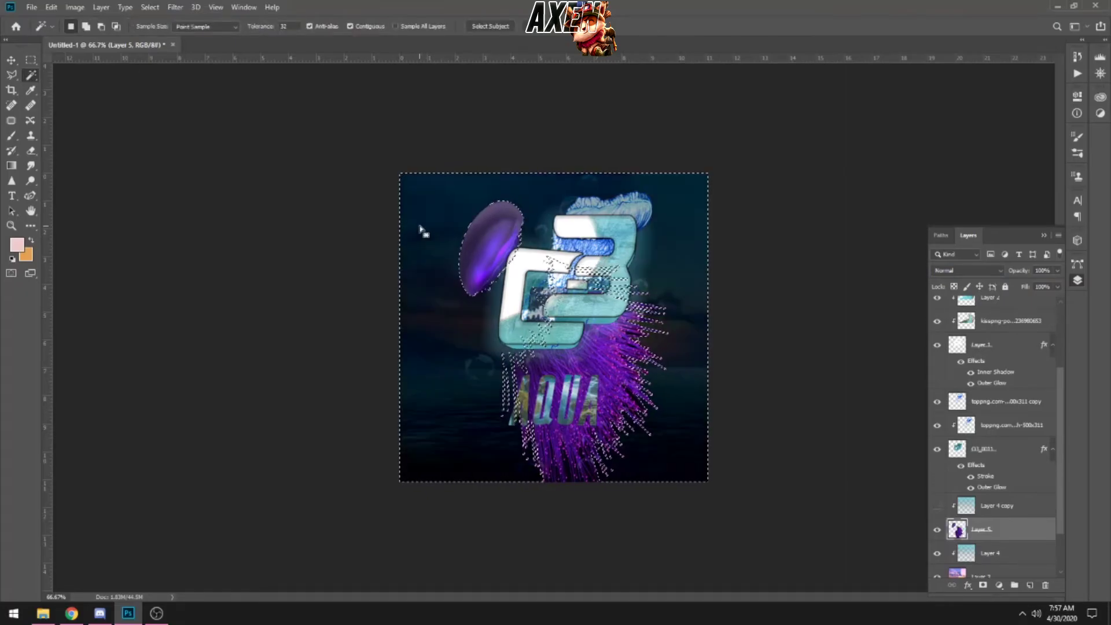
{"action": "left_click", "coordinate": [964, 270]}
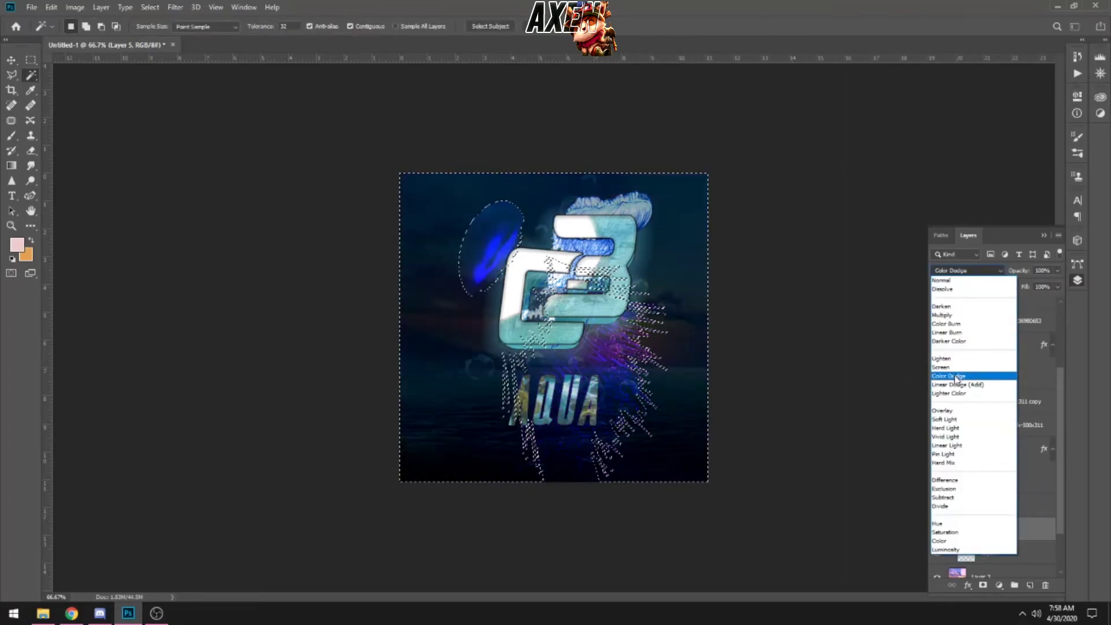
{"action": "left_click", "coordinate": [853, 352]}
Set Layer 5's blend mode to Exclusion and lower its opacity to about 34%.
{"action": "left_click", "coordinate": [964, 270]}
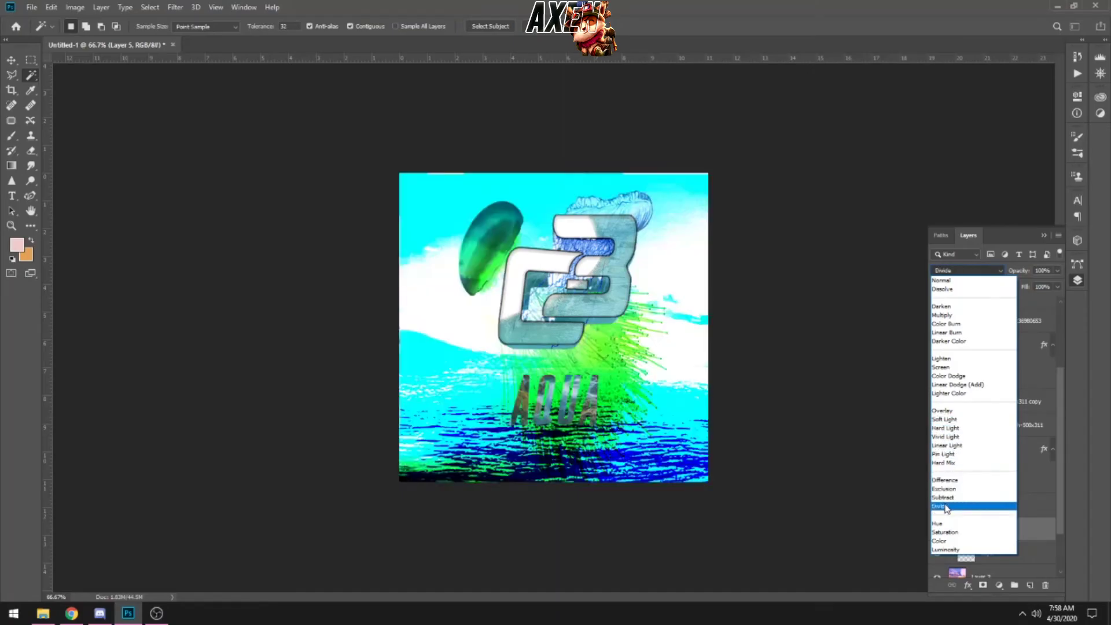
{"action": "left_click", "coordinate": [960, 489]}
{"action": "left_click", "coordinate": [1043, 235]}
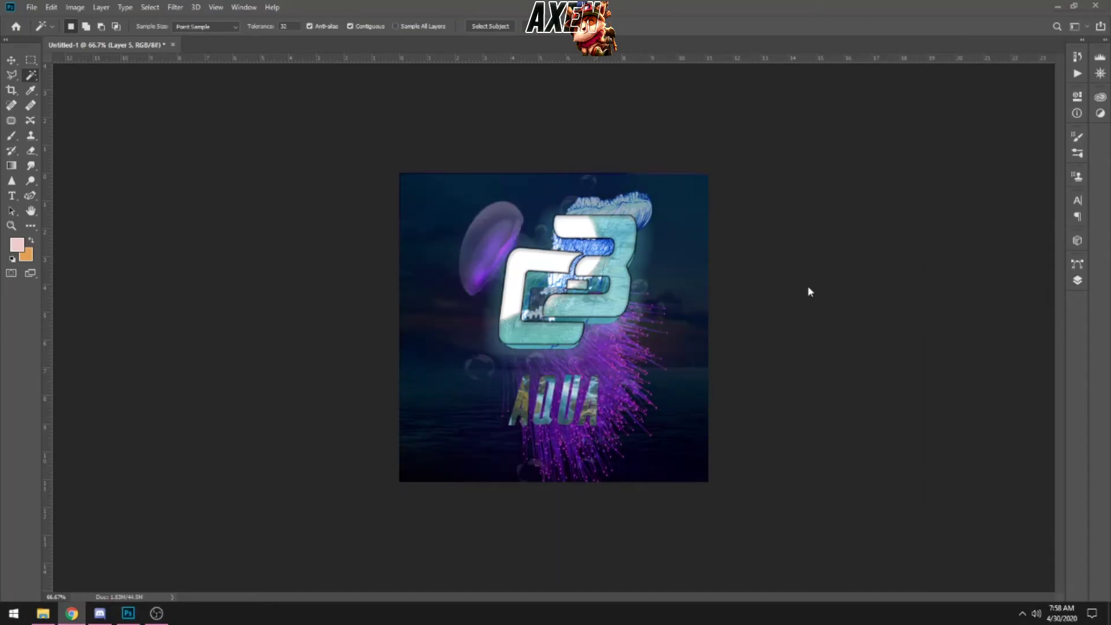
{"action": "left_click", "coordinate": [1077, 280]}
{"action": "left_click", "coordinate": [1057, 270]}
{"action": "left_click_drag", "start_coordinate": [1057, 284], "coordinate": [1024, 286]}
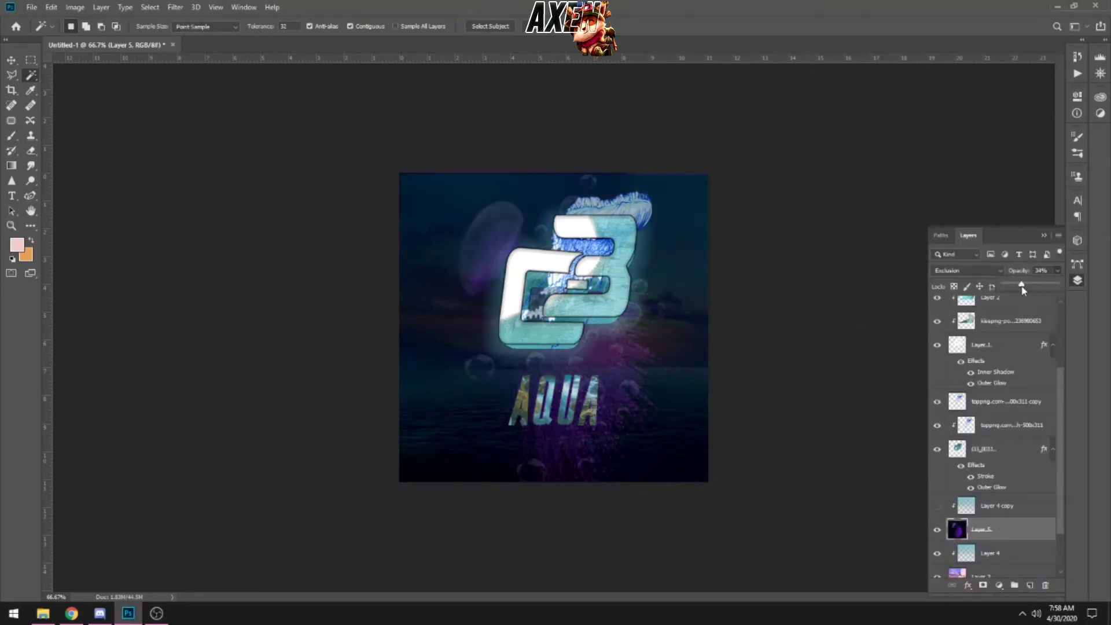
Delete the hidden Layer 4 copy.
{"action": "scroll", "coordinate": [995, 434], "scroll_direction": "down", "scroll_amount": 2}
{"action": "left_click", "coordinate": [995, 447]}
{"action": "right_click", "coordinate": [965, 447]}
{"action": "left_click", "coordinate": [906, 184]}
{"action": "key", "text": "Return"}
Adjust the shared opacity of Layer 4, Layer 3 and Water 1, and raise Layer 5's opacity.
{"action": "left_click", "coordinate": [995, 495]}
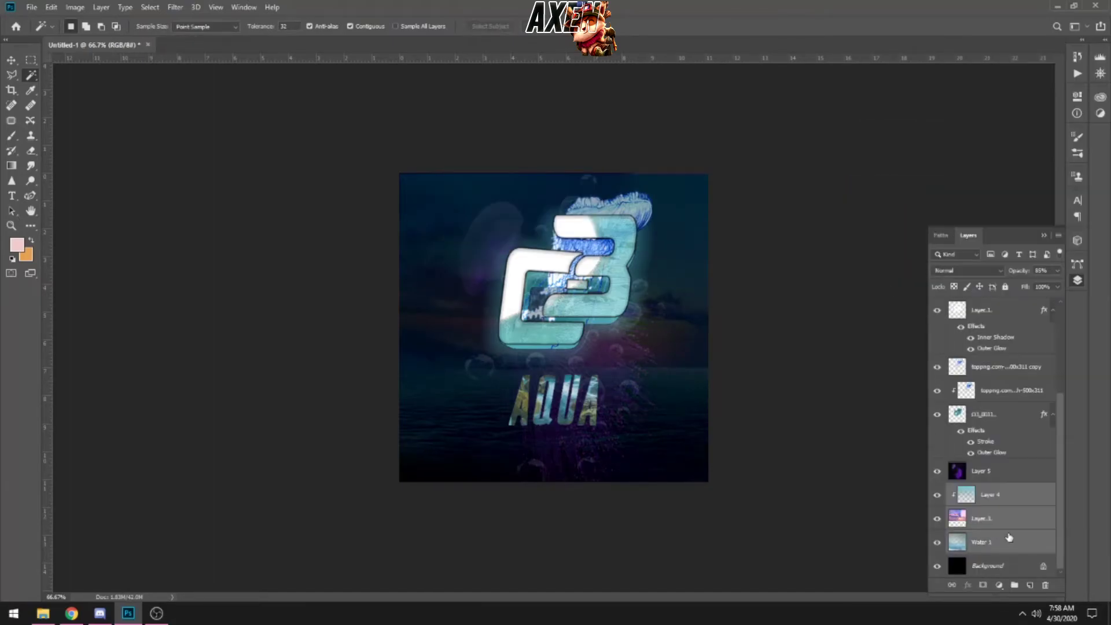
{"action": "mouse_move", "coordinate": [1045, 284]}
{"action": "left_mouse_down"}
{"action": "mouse_move", "coordinate": [1025, 286]}
{"action": "mouse_move", "coordinate": [1047, 287]}
{"action": "left_mouse_up"}
{"action": "left_click", "coordinate": [979, 474]}
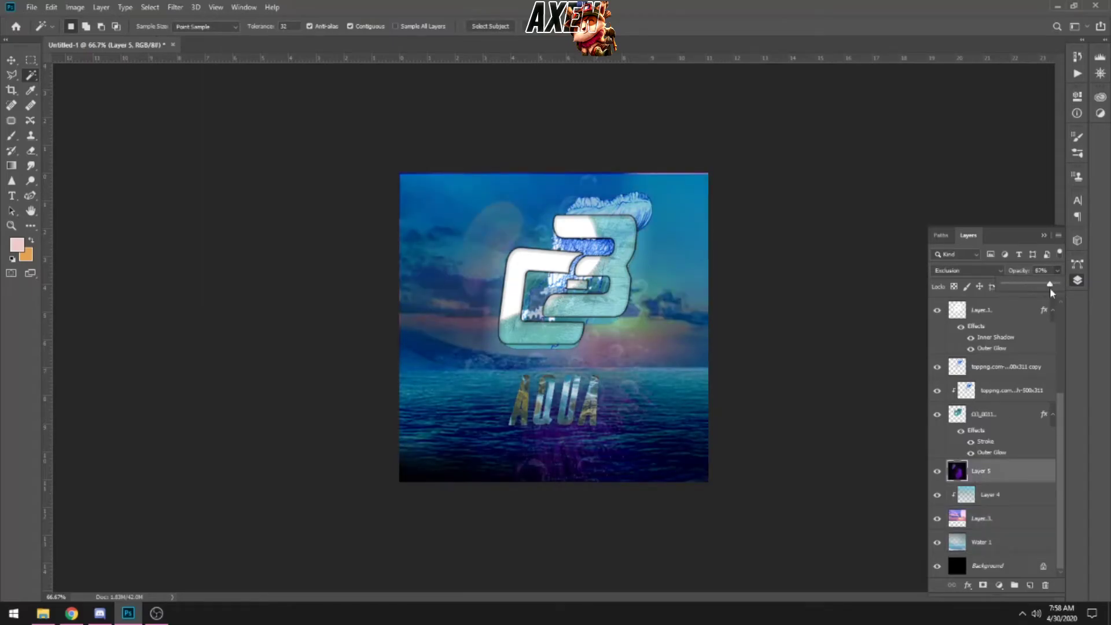
Set Layer 4, Layer 3 and Water 1 to the Hard Light blend mode and reduce their opacity to 14%.
{"action": "left_click", "coordinate": [995, 495]}
{"action": "left_click", "coordinate": [986, 544]}
{"action": "left_click", "coordinate": [965, 270]}
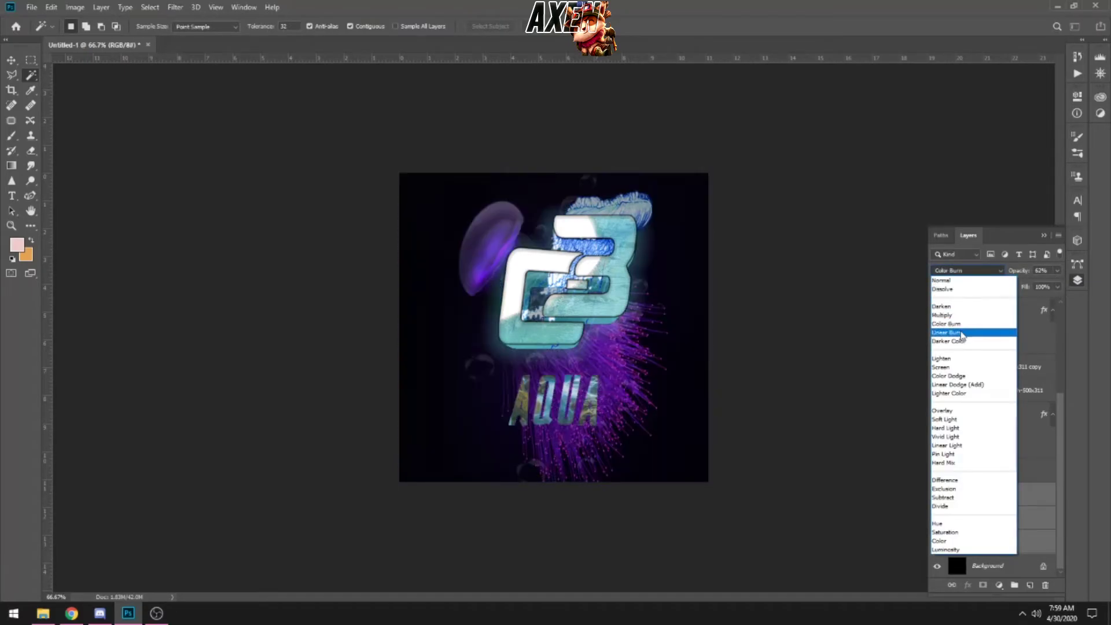
{"action": "left_click", "coordinate": [946, 428]}
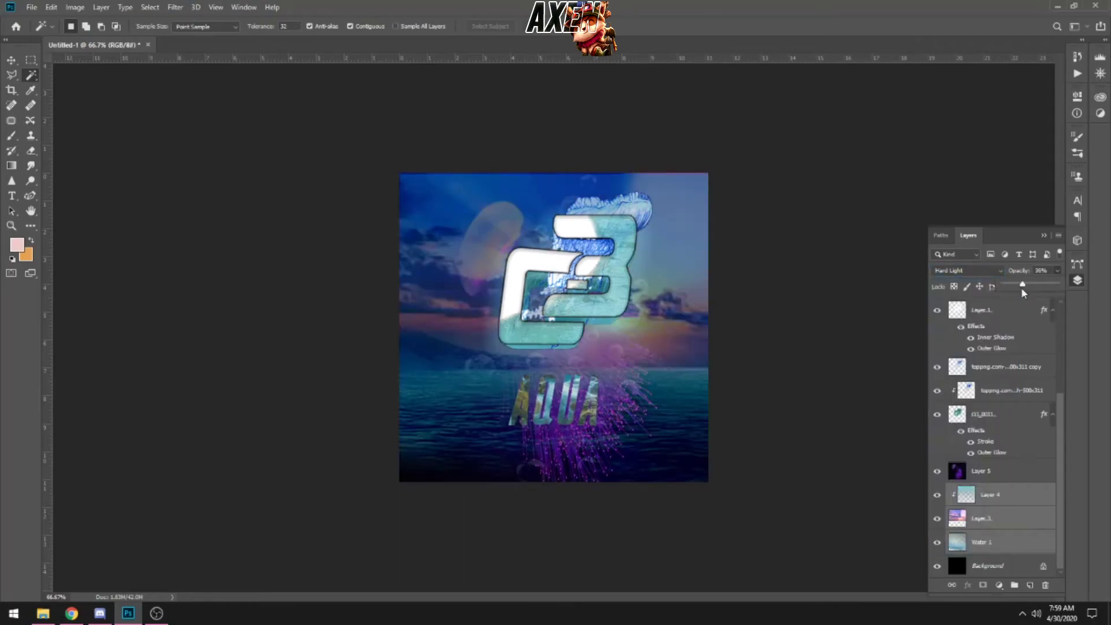
{"action": "left_click_drag", "start_coordinate": [1022, 292], "coordinate": [1012, 304]}
Enlarge the Water 1 layer upward to about 131% so it extends past the canvas.
{"action": "left_click", "coordinate": [1000, 545]}
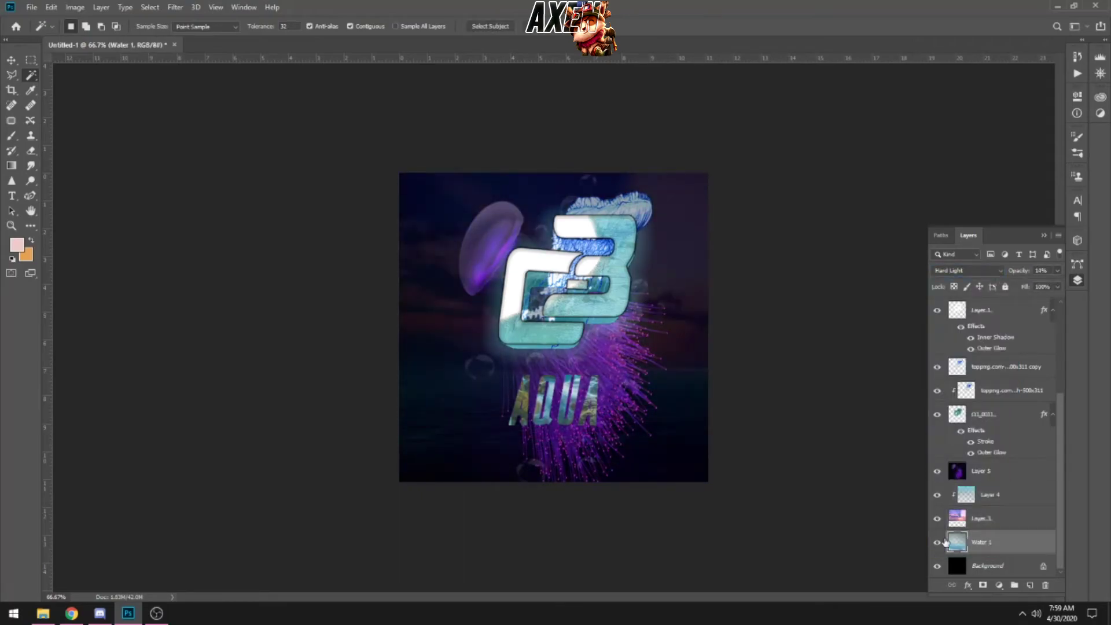
{"action": "key", "text": "ctrl+t"}
{"action": "left_click_drag", "start_coordinate": [555, 154], "coordinate": [556, 64]}
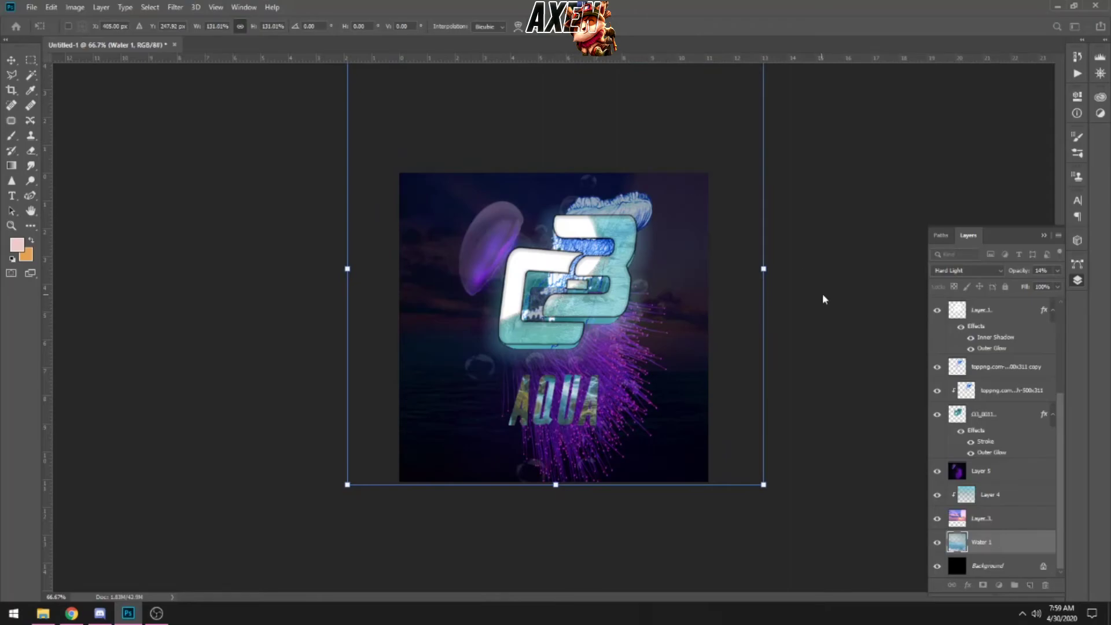
{"action": "key", "text": "Return"}
Shift the sunset sky image on Layer 3 slightly upward.
{"action": "key", "text": "alt+bracketright"}
{"action": "key", "text": "ctrl+t"}
{"action": "left_click_drag", "start_coordinate": [687, 253], "coordinate": [689, 215]}
{"action": "key", "text": "Return"}
{"action": "key", "text": "w"}
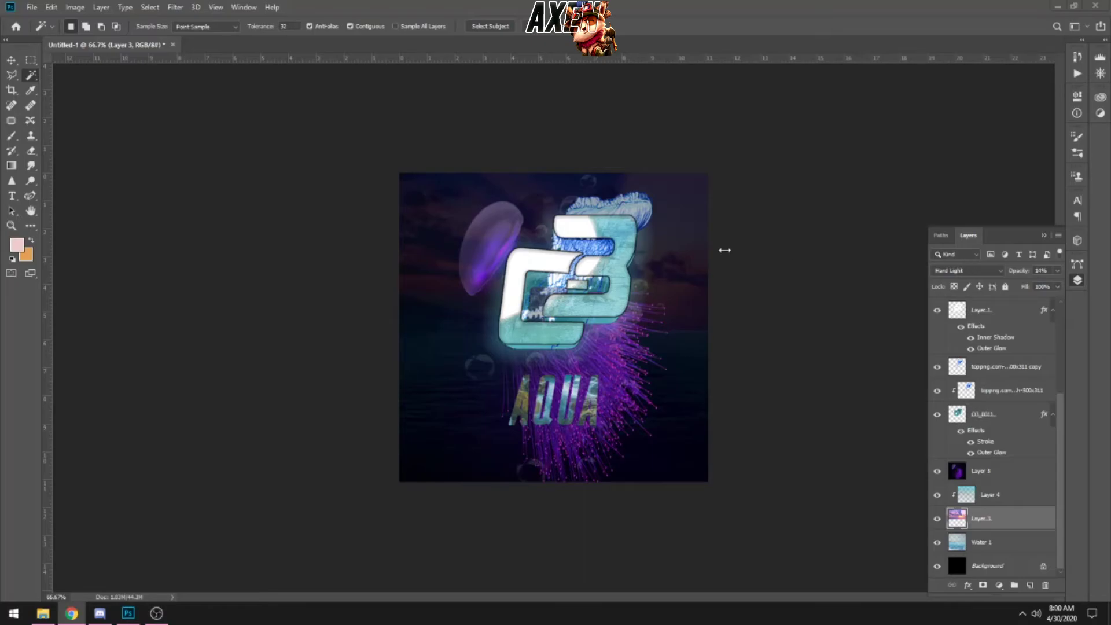
Hide Layer 5 with the purple jellyfish.
{"action": "left_click", "coordinate": [937, 471]}
{"action": "key", "text": "F7"}
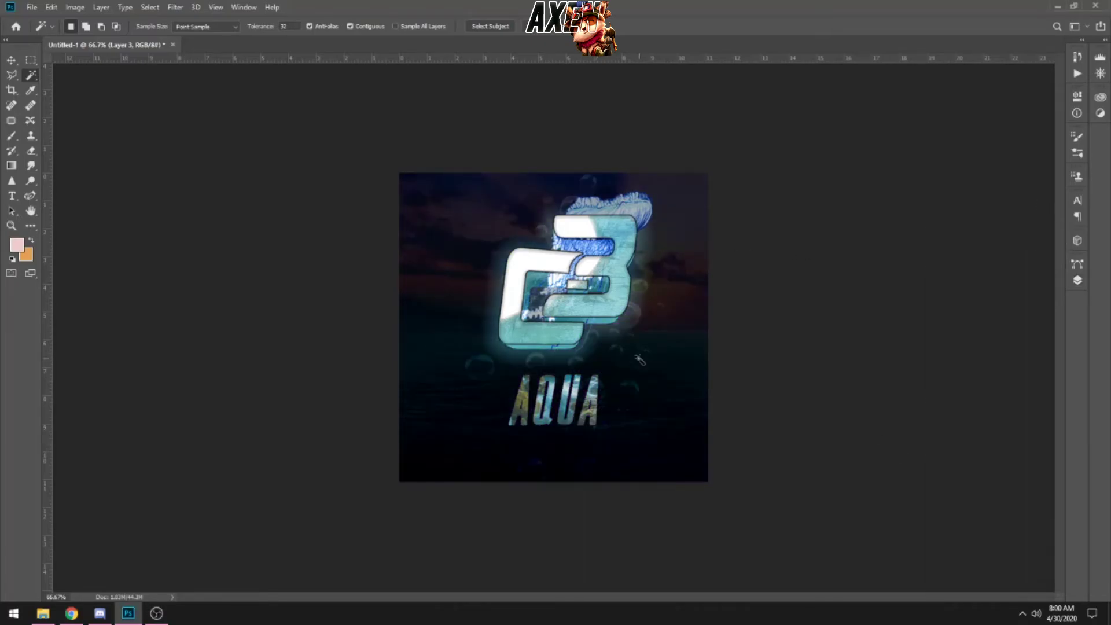
{"action": "key", "text": "ctrl+plus"}
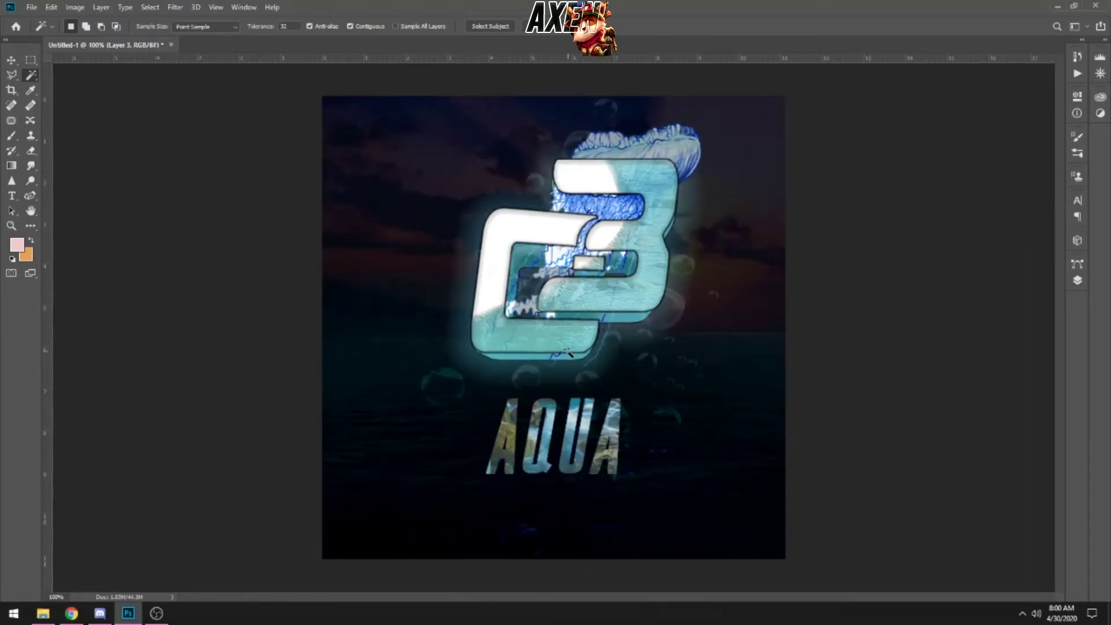
Toggle the visibility of the two blue jellyfish layers to compare their effect on the logo.
{"action": "left_click", "coordinate": [1076, 280]}
{"action": "left_click", "coordinate": [937, 367]}
{"action": "left_click", "coordinate": [937, 366]}
{"action": "left_click", "coordinate": [937, 390]}
{"action": "left_click", "coordinate": [937, 390]}
{"action": "left_click", "coordinate": [937, 390]}
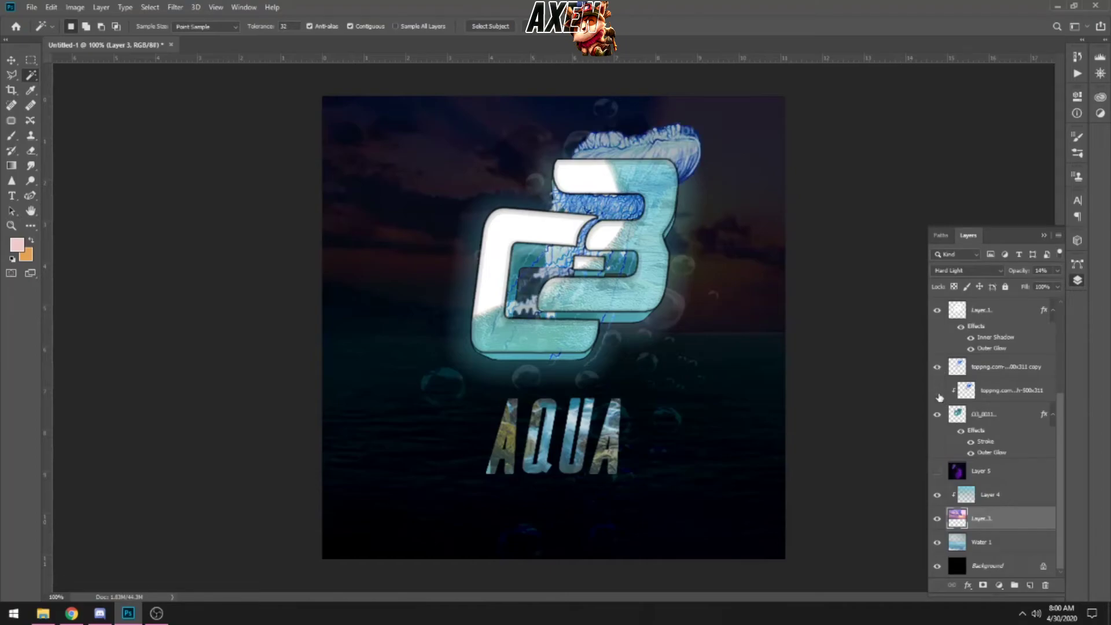
Try blend modes on the blue jellyfish copy above the logo layer, settle on Normal and lower its opacity.
{"action": "left_click", "coordinate": [995, 367]}
{"action": "left_click", "coordinate": [965, 271]}
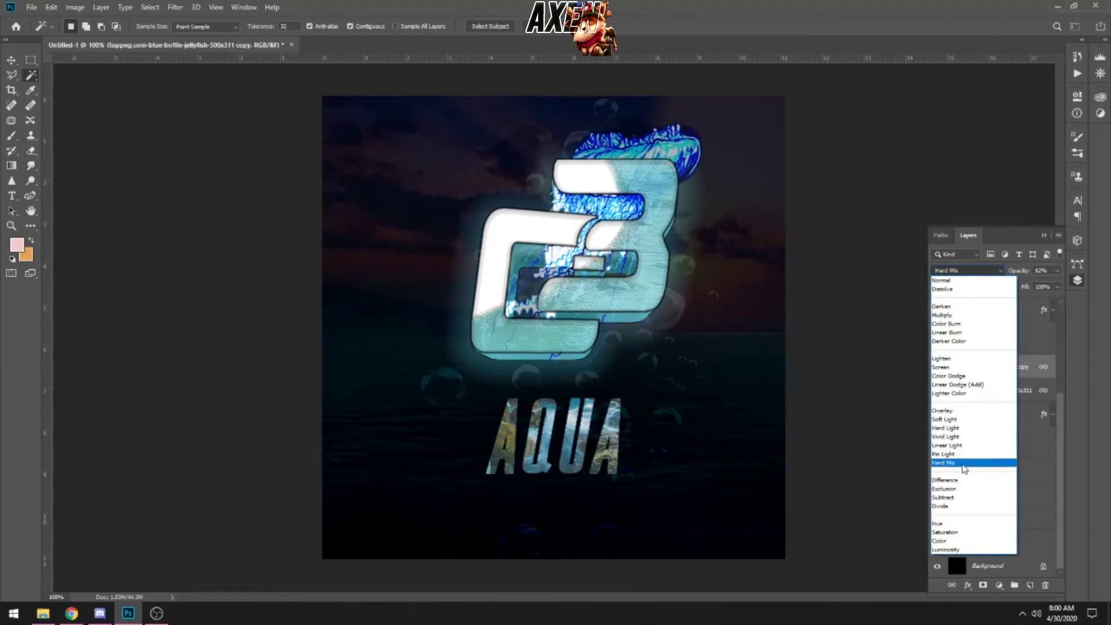
{"action": "left_click", "coordinate": [941, 280]}
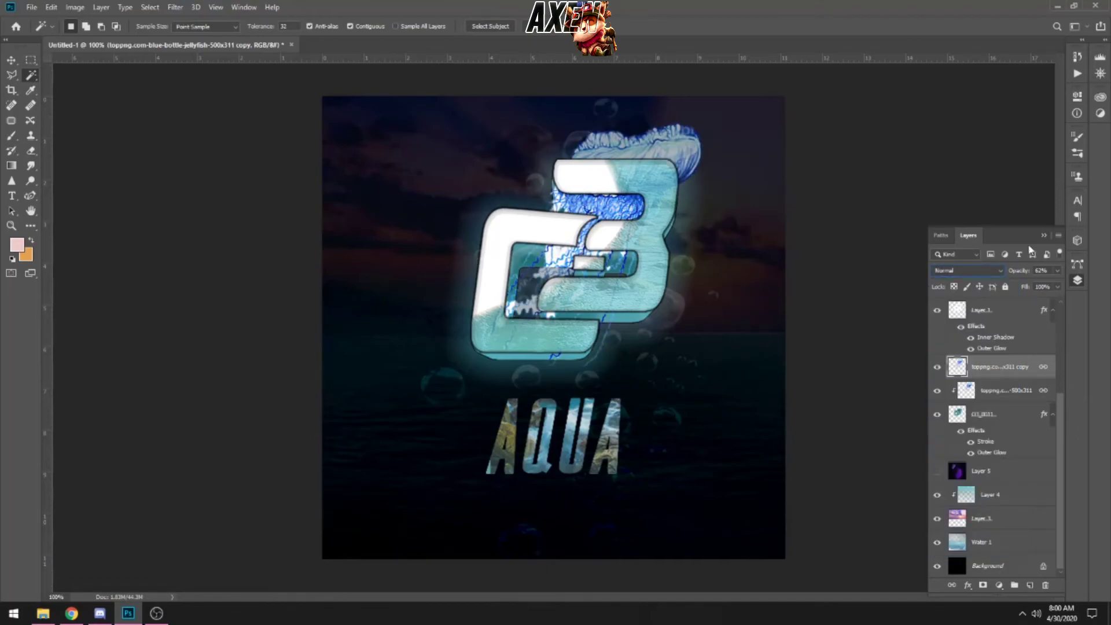
{"action": "left_click_drag", "start_coordinate": [1036, 290], "coordinate": [1029, 289]}
{"action": "scroll", "coordinate": [976, 357], "scroll_direction": "up", "scroll_amount": 5}
{"action": "key", "text": "F7"}
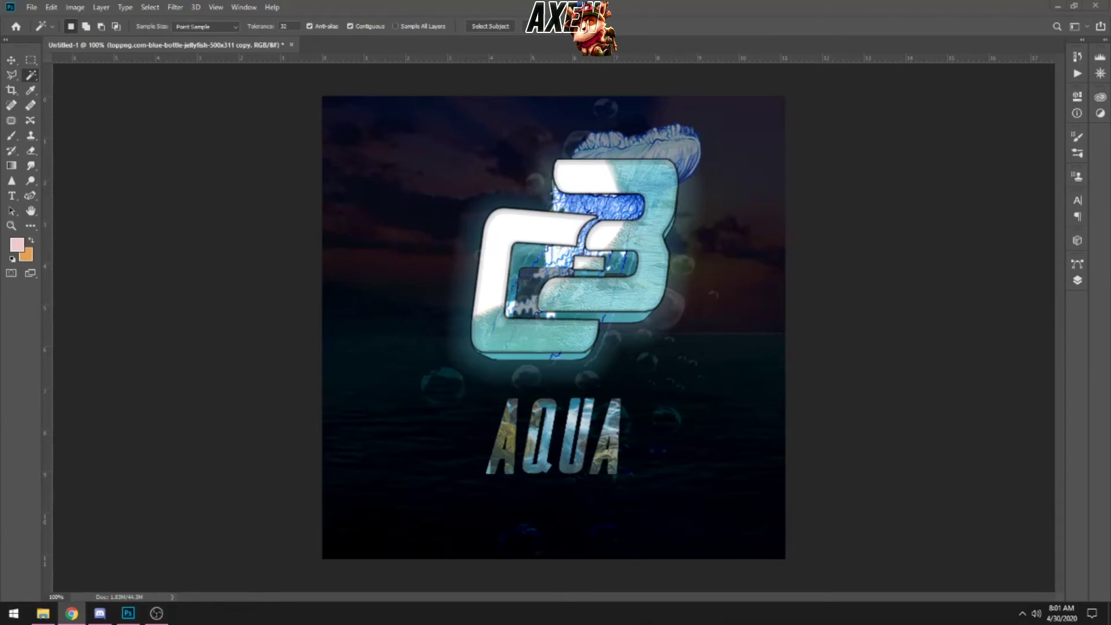
Select the logo's front-left character on Layer 1 with the Quick Selection tool.
{"action": "key", "text": "F7"}
{"action": "scroll", "coordinate": [1059, 358], "scroll_direction": "down", "scroll_amount": 1}
{"action": "left_click", "coordinate": [519, 233], "text": "ctrl"}
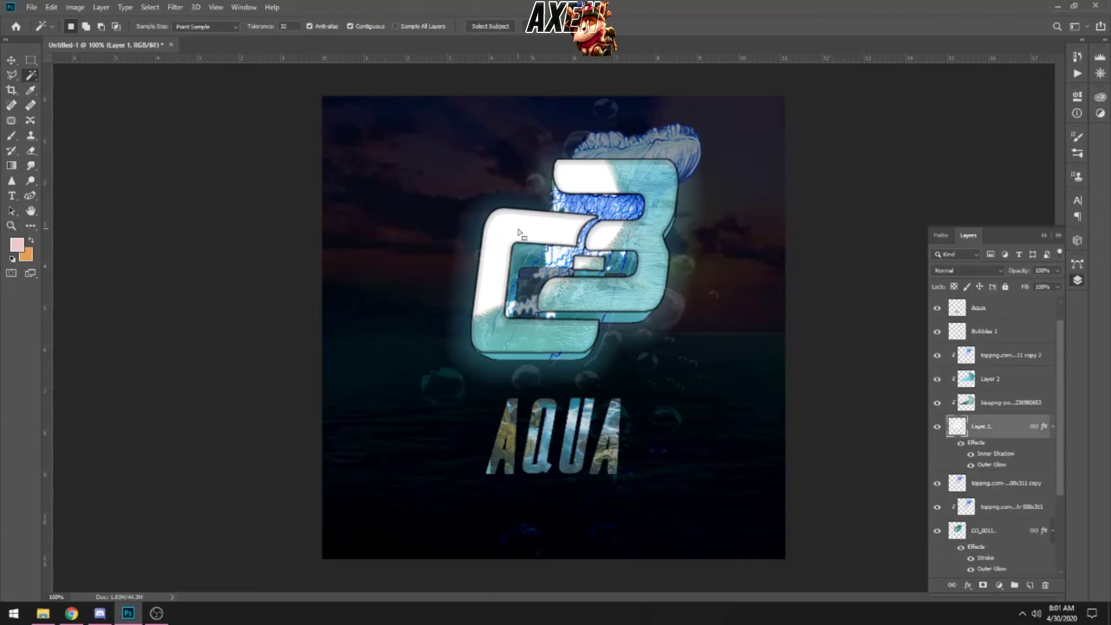
{"action": "right_click", "coordinate": [31, 75]}
{"action": "left_click", "coordinate": [70, 75]}
Sample a teal from the logo and paint it with a smaller brush over the selected character's white upper corner.
{"action": "key", "text": "b"}
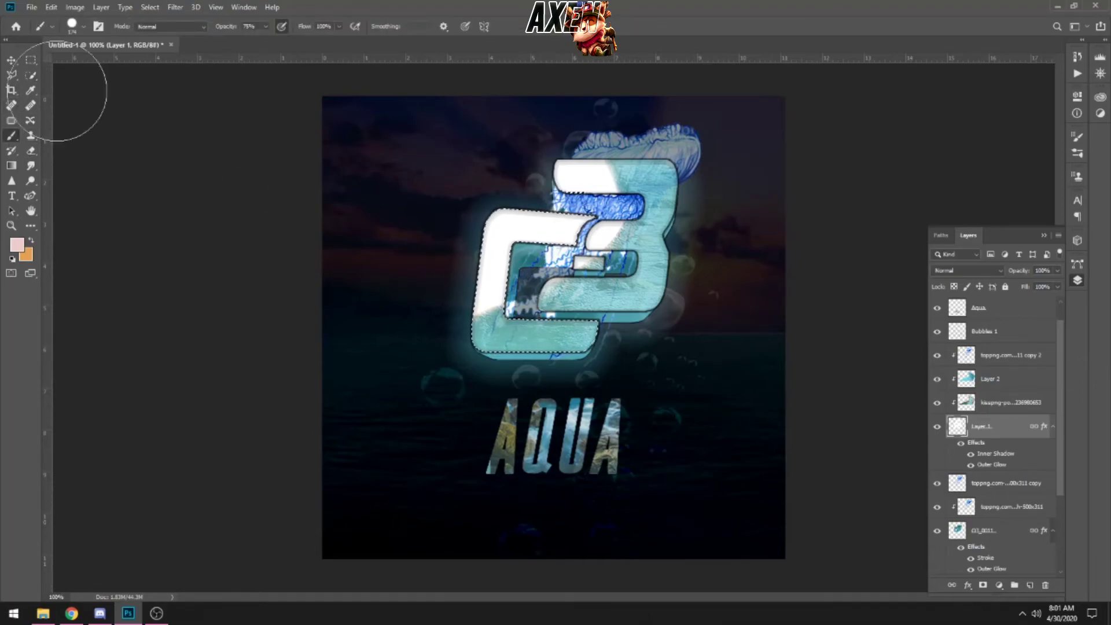
{"action": "key", "text": "i"}
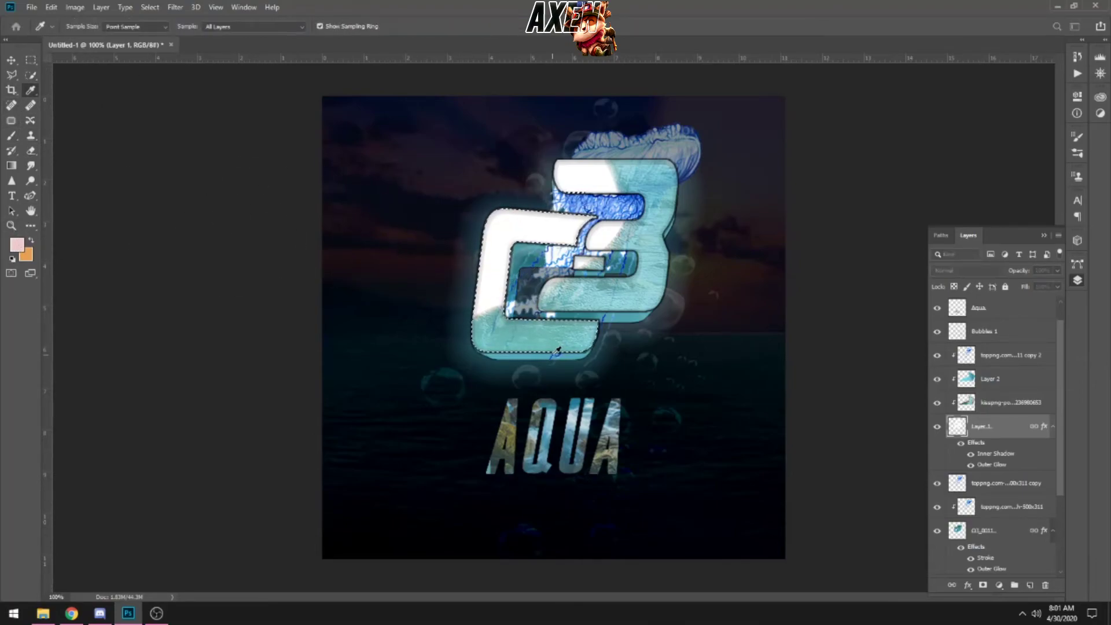
{"action": "left_click", "coordinate": [519, 259]}
{"action": "key", "text": "b"}
{"action": "left_click", "coordinate": [72, 26]}
{"action": "left_click", "coordinate": [572, 188]}
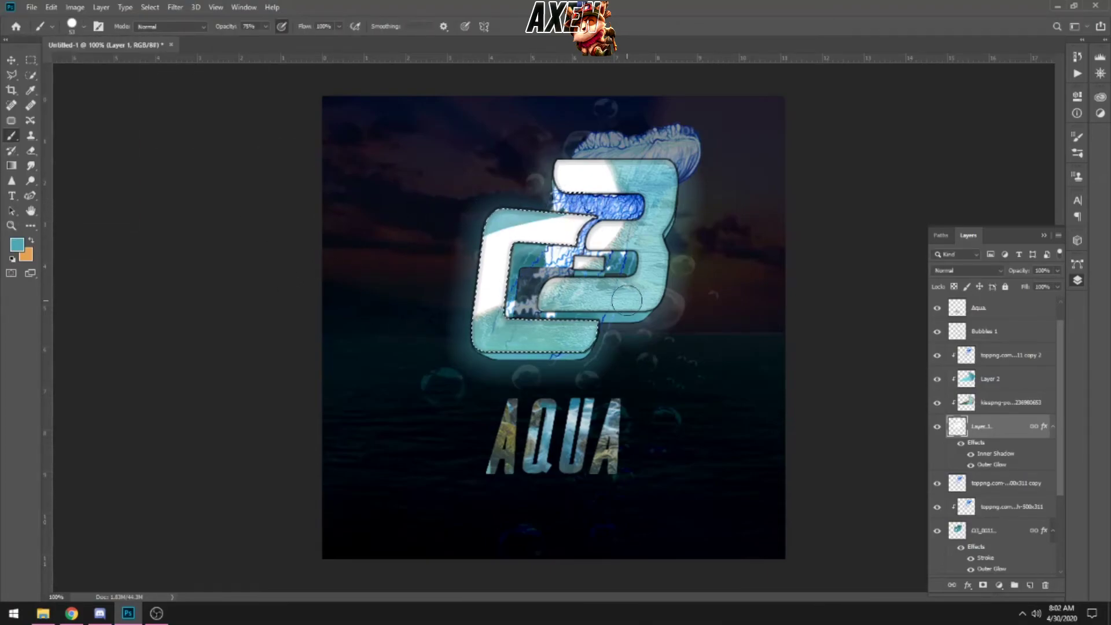
Add the 3 to the selection, paint teal diagonal bands across both logo characters, and deselect.
{"action": "key", "text": "w"}
{"action": "left_click", "coordinate": [588, 172]}
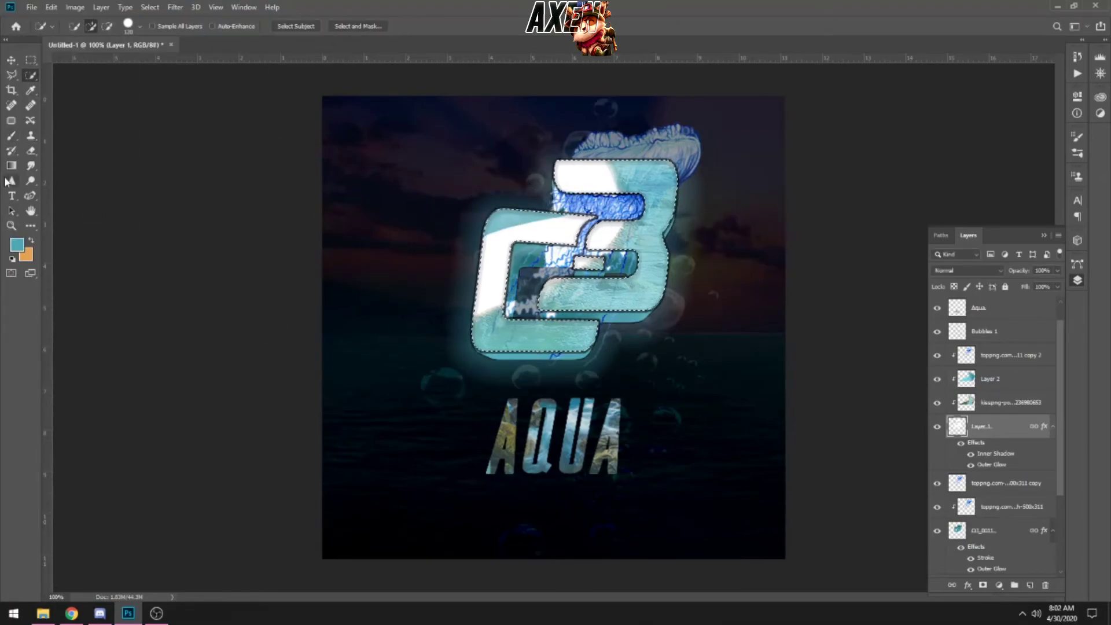
{"action": "key", "text": "b"}
{"action": "left_click_drag", "start_coordinate": [456, 300], "coordinate": [576, 190]}
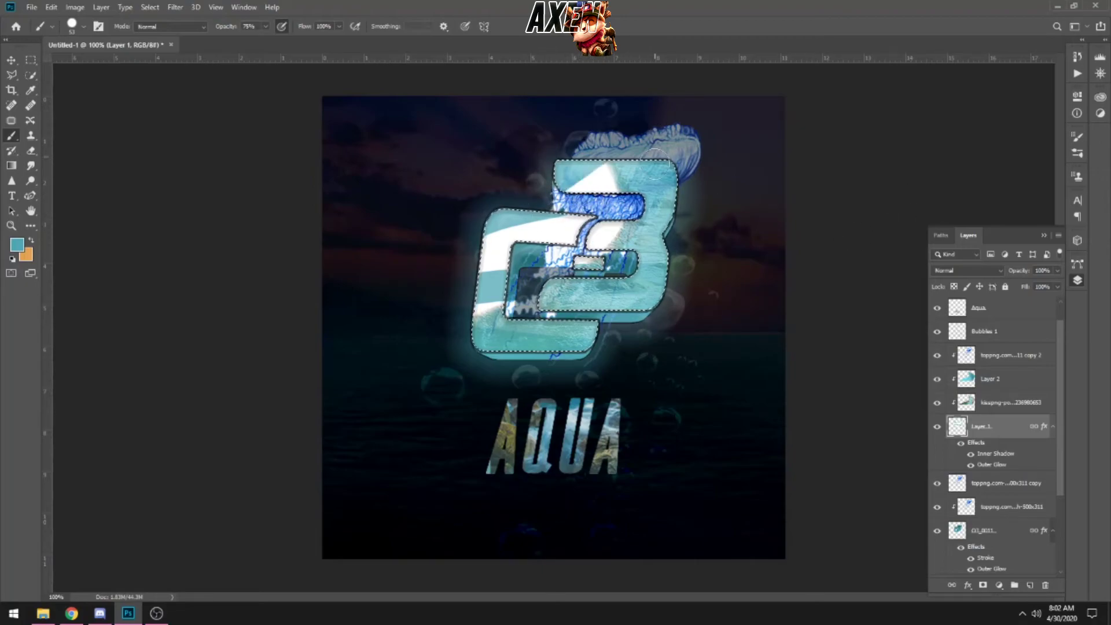
{"action": "left_click", "coordinate": [1043, 236]}
{"action": "scroll", "coordinate": [958, 297], "scroll_direction": "down", "scroll_amount": 1}
{"action": "scroll", "coordinate": [958, 297], "scroll_direction": "up", "scroll_amount": 2}
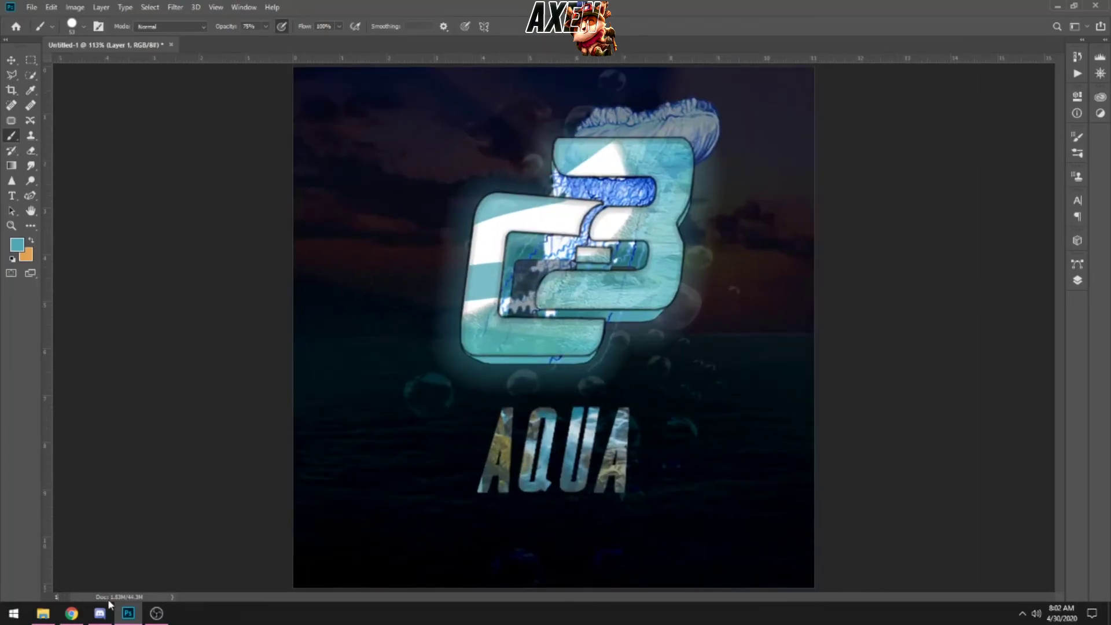
{"action": "type", "text": "00"}
{"action": "key", "text": "Return"}
Scale the logo, blue jellyfish, bubbles and AQUA text layers together to about 81% and reposition them on the canvas.
{"action": "left_click", "coordinate": [1077, 280]}
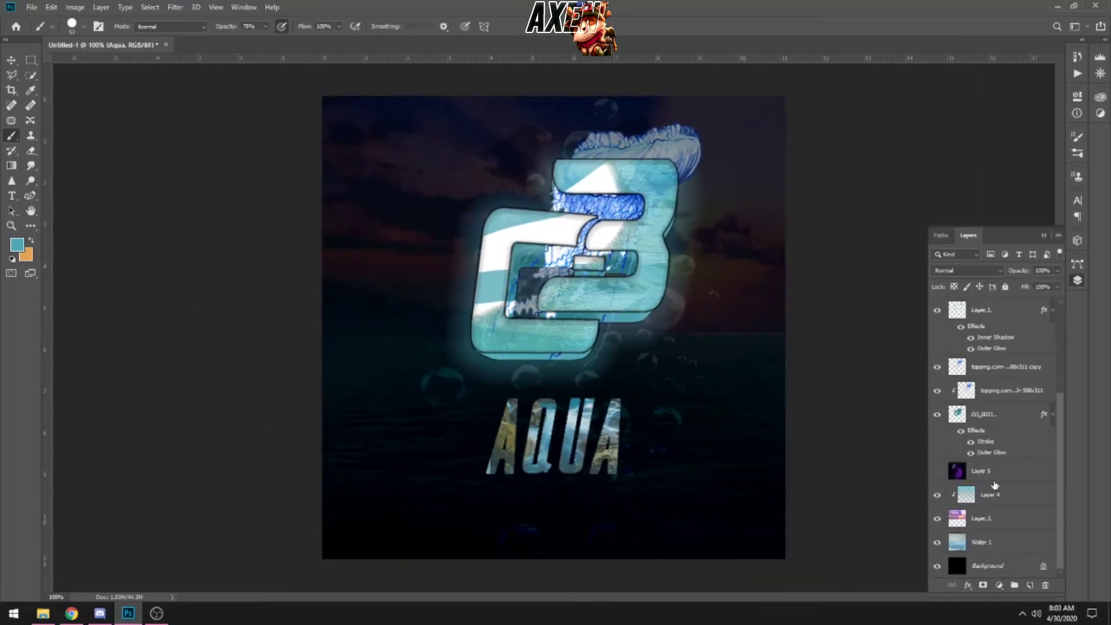
{"action": "left_click", "coordinate": [984, 414]}
{"action": "left_click", "coordinate": [983, 309], "text": "shift"}
{"action": "key", "text": "ctrl+t"}
{"action": "left_click_drag", "start_coordinate": [734, 141], "coordinate": [704, 178]}
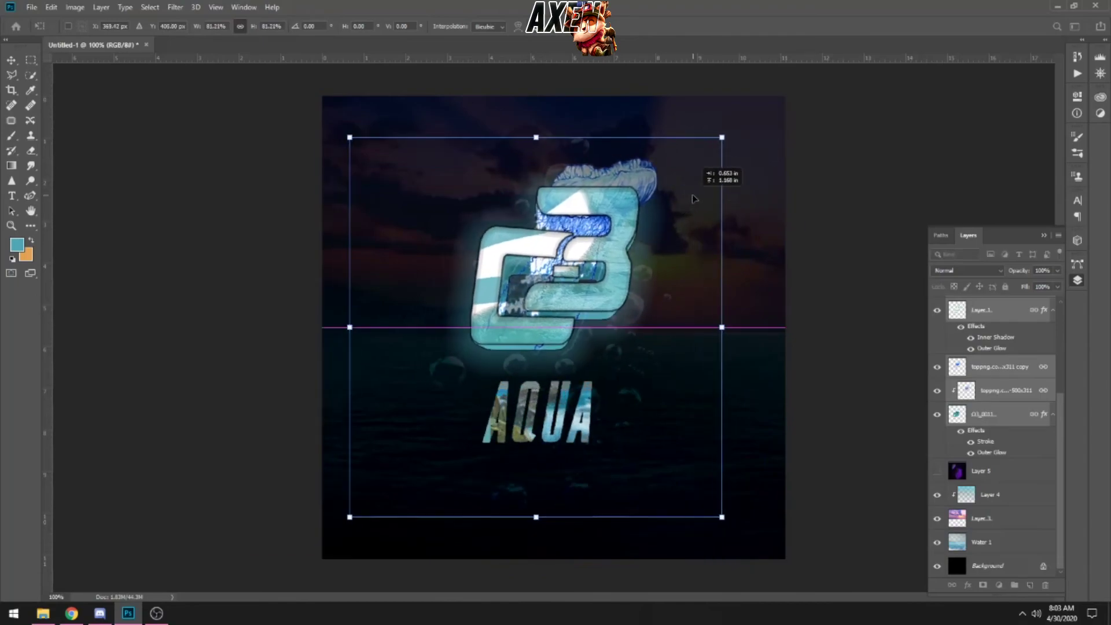
{"action": "key", "text": "Return"}
{"action": "left_click", "coordinate": [1043, 235]}
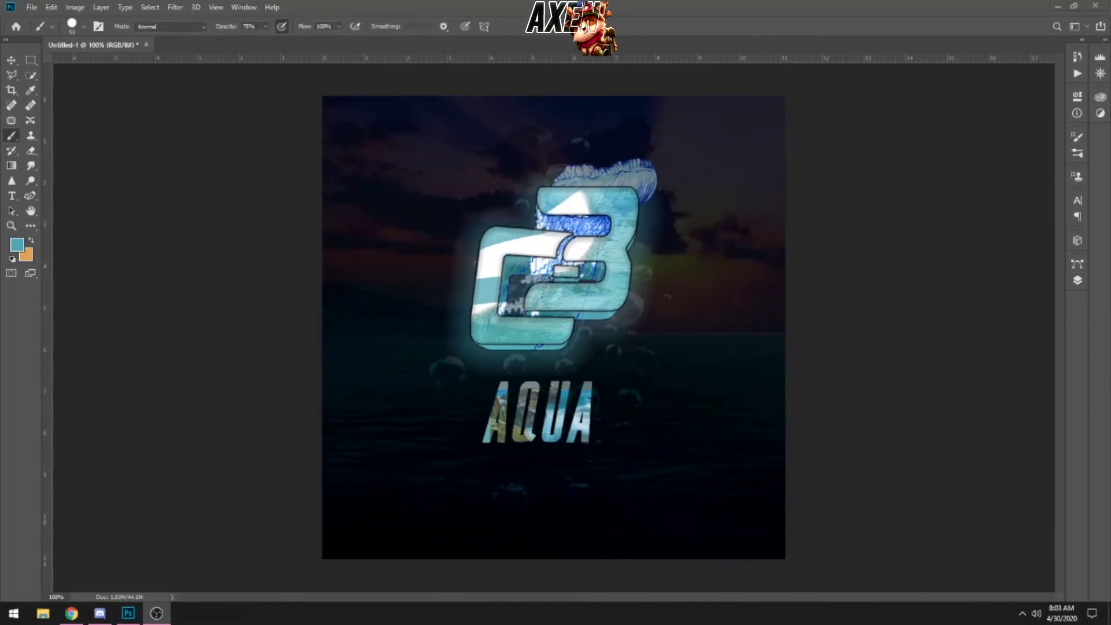
Duplicate the Aqua text layer, clip the waterfall image to the copy and hide that copy.
{"action": "left_click", "coordinate": [1077, 280]}
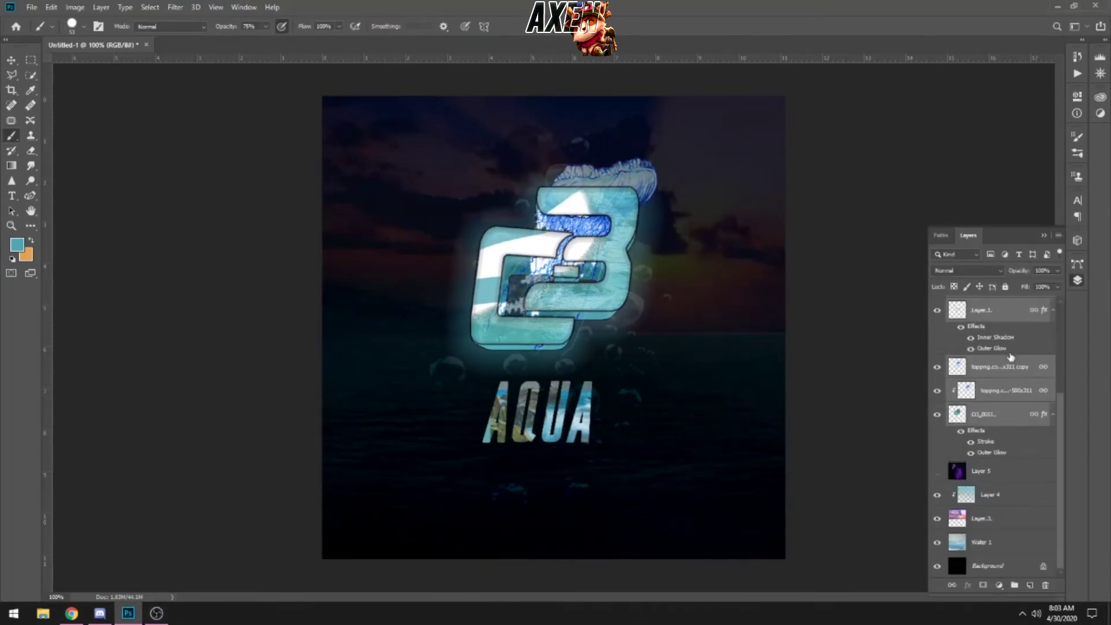
{"action": "scroll", "coordinate": [1011, 356], "scroll_direction": "up", "scroll_amount": 5}
{"action": "left_click_drag", "start_coordinate": [1001, 337], "coordinate": [993, 313]}
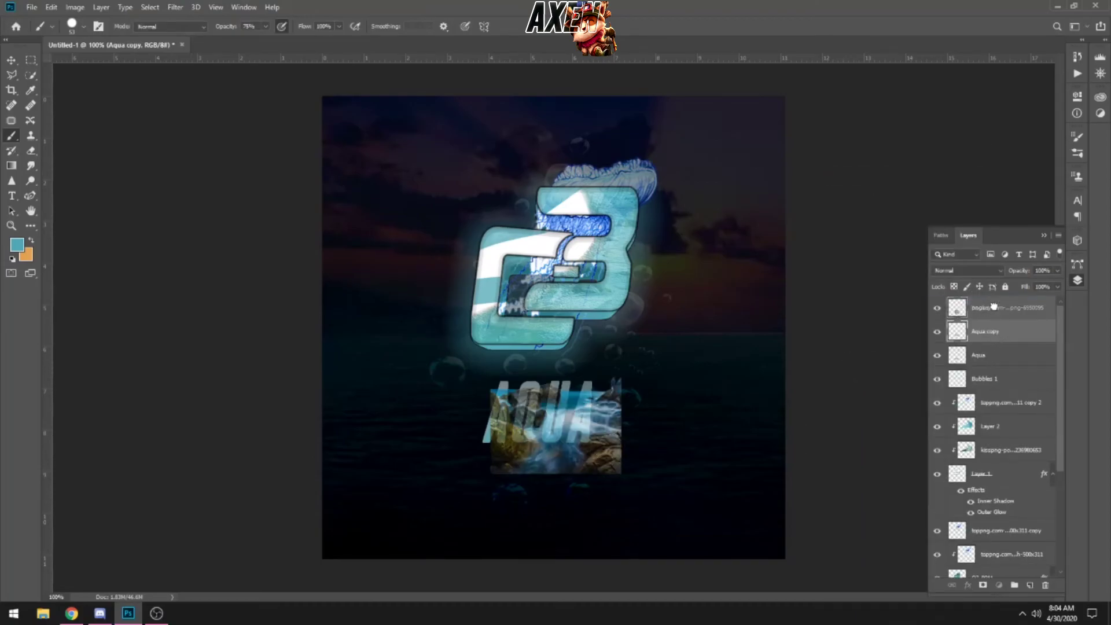
{"action": "right_click", "coordinate": [993, 313]}
{"action": "left_click", "coordinate": [885, 347]}
{"action": "left_click", "coordinate": [938, 331]}
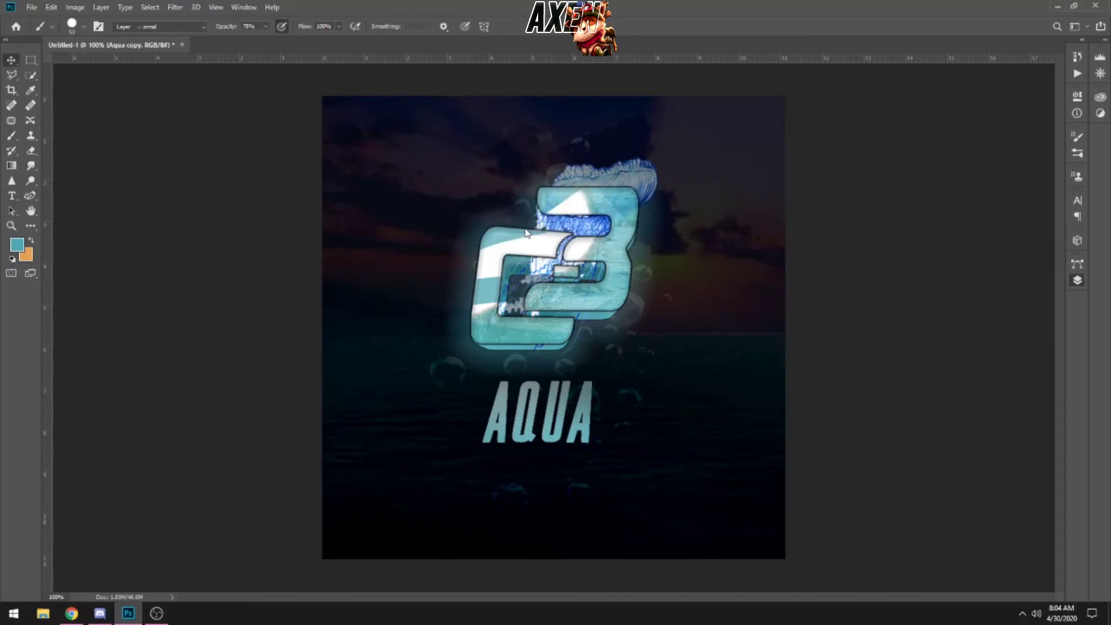
Turn the Aqua copy layer into a 3D extrusion, split the extrusion and orbit the camera to angle the letters' sides.
{"action": "left_click_drag", "start_coordinate": [519, 397], "coordinate": [518, 359]}
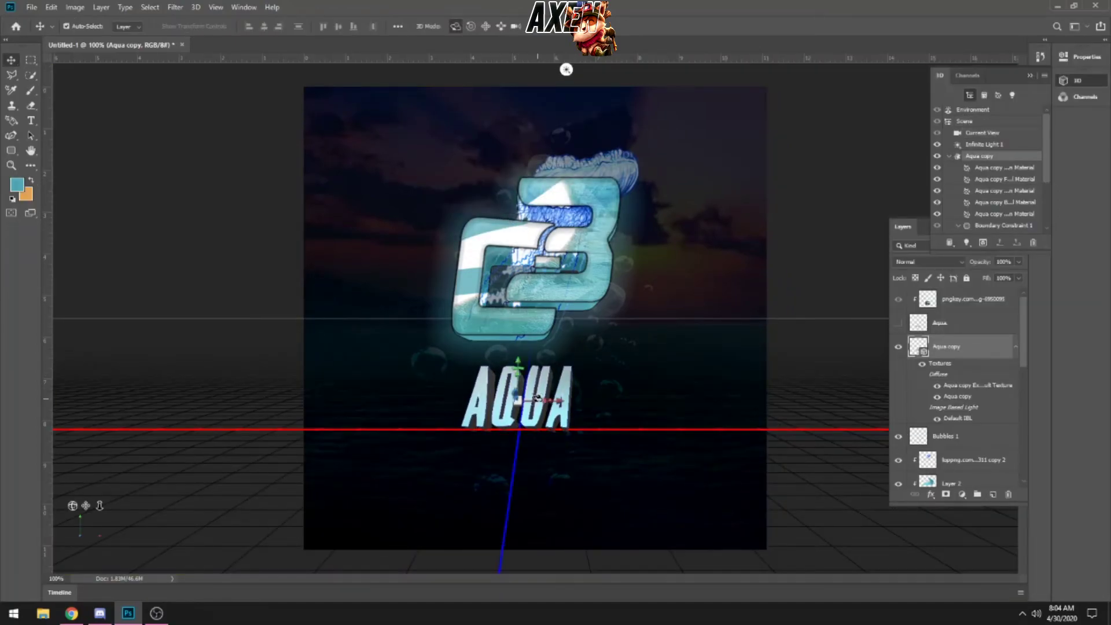
{"action": "right_click", "coordinate": [963, 348]}
{"action": "left_click", "coordinate": [1022, 419]}
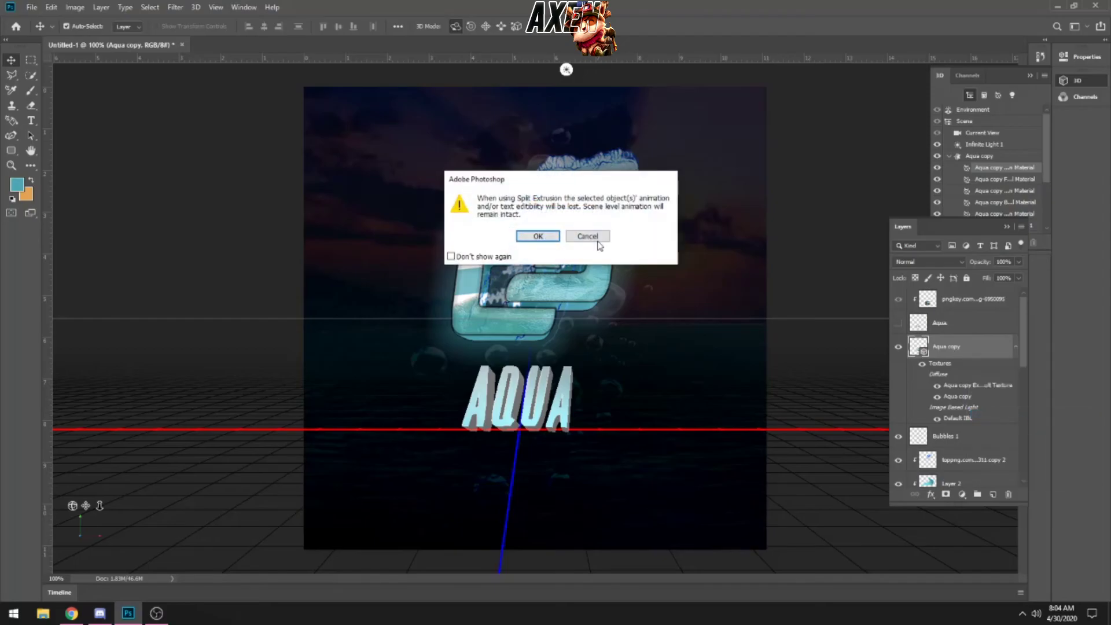
{"action": "left_click", "coordinate": [538, 236]}
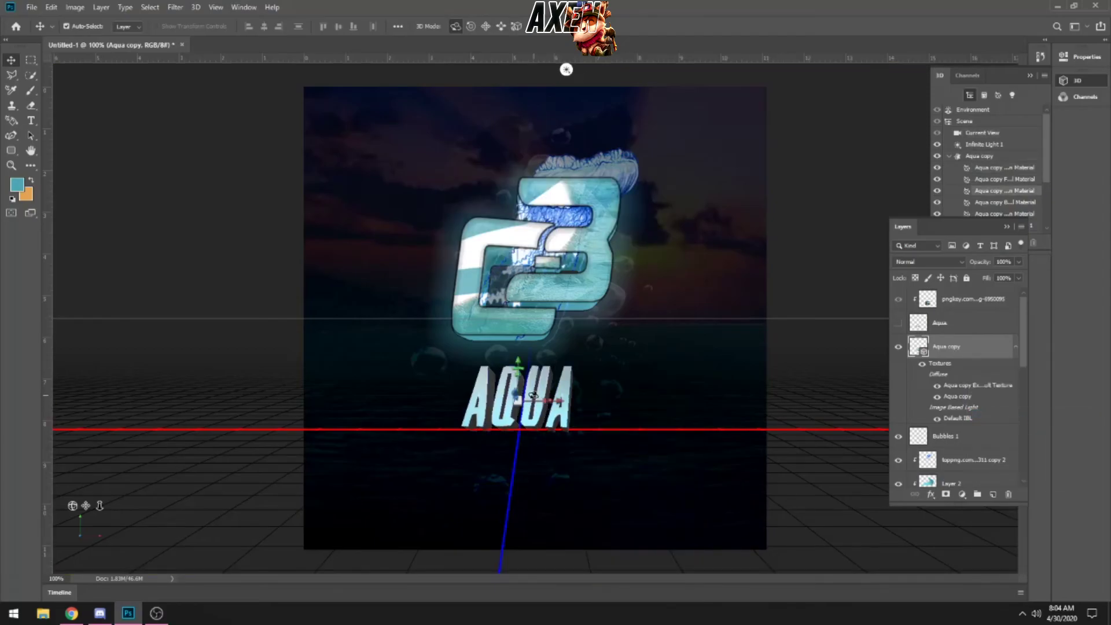
{"action": "left_click_drag", "start_coordinate": [751, 277], "coordinate": [854, 257]}
{"action": "left_click", "coordinate": [518, 386]}
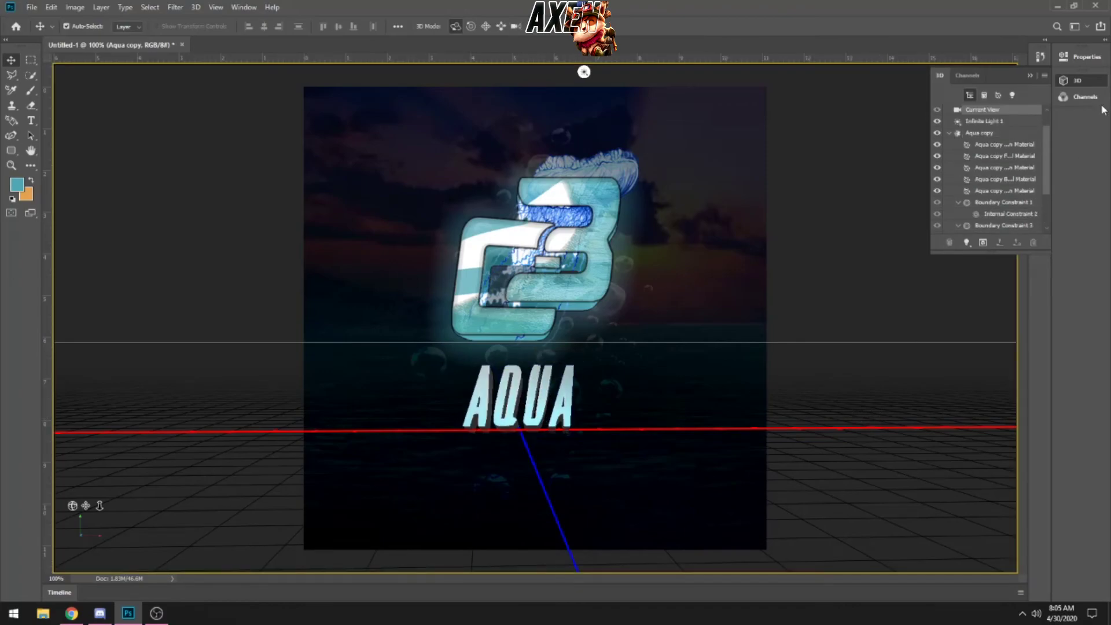
Rasterize the 3D Aqua copy layer and align the visible Aqua text and its clipped waterfall image over the extrusion.
{"action": "left_click", "coordinate": [1084, 98]}
{"action": "right_click", "coordinate": [937, 347]}
{"action": "left_click", "coordinate": [979, 463]}
{"action": "left_click", "coordinate": [983, 331]}
{"action": "left_click", "coordinate": [937, 330]}
{"action": "key", "text": "ctrl+t"}
{"action": "left_click_drag", "start_coordinate": [590, 429], "coordinate": [587, 422]}
{"action": "key", "text": "Return"}
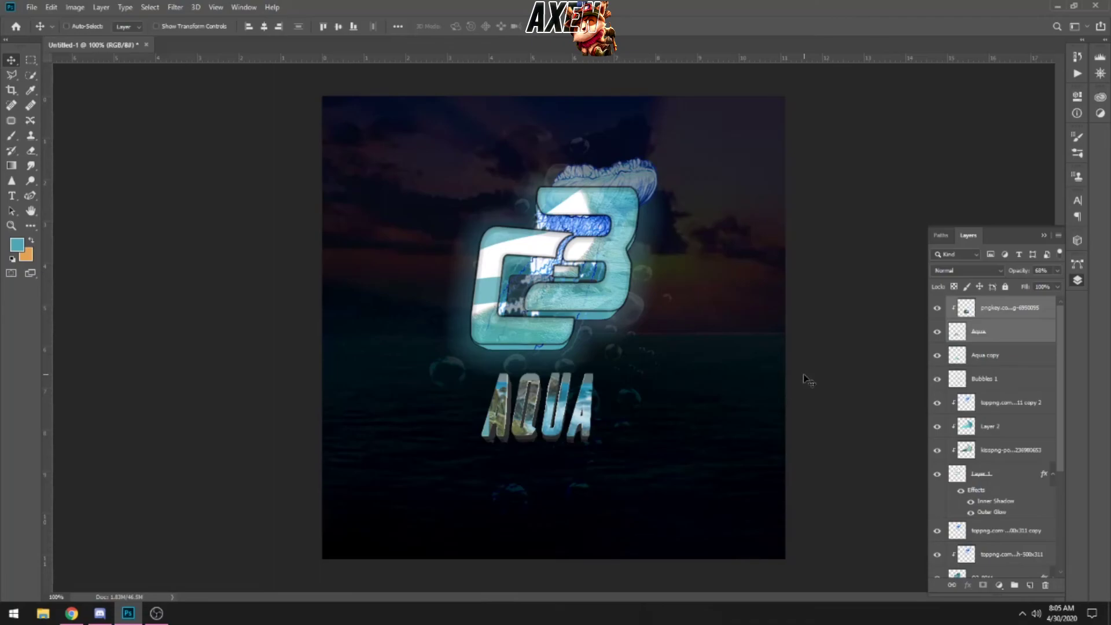
Load the Aqua copy extrusion as a selection and fill it with a teal gradient at 72% opacity.
{"action": "left_click", "coordinate": [983, 354]}
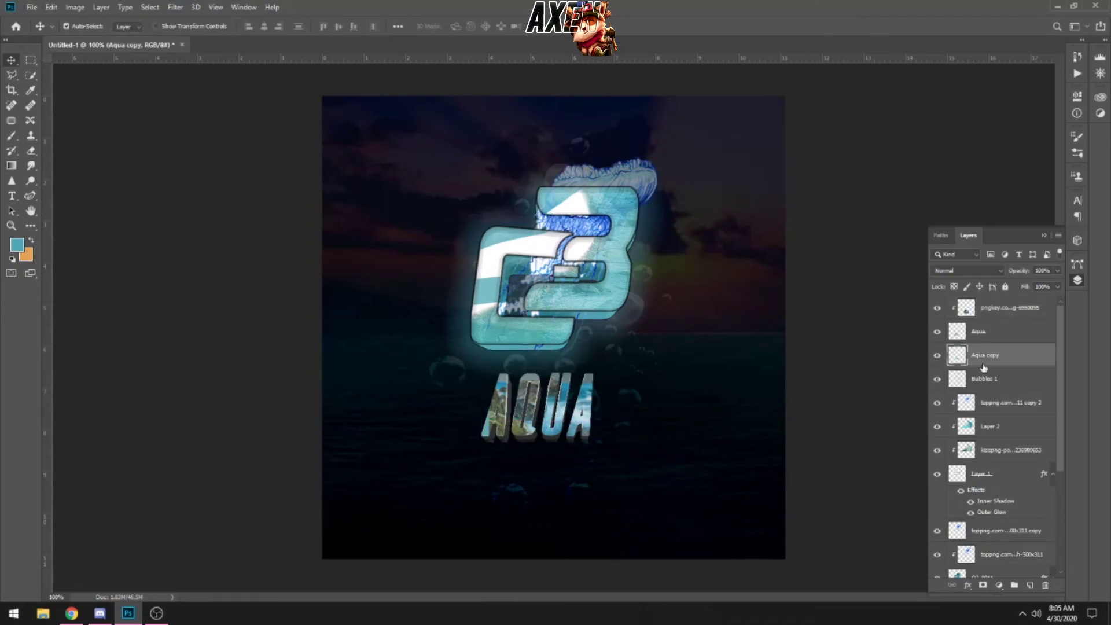
{"action": "left_click", "coordinate": [11, 166]}
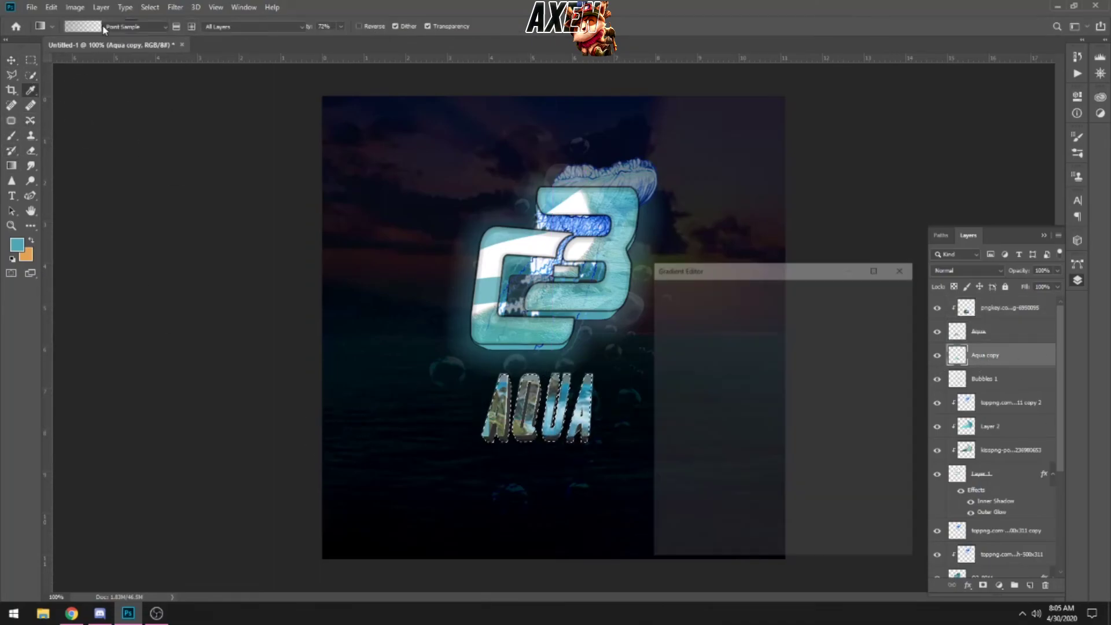
{"action": "key", "text": "F7"}
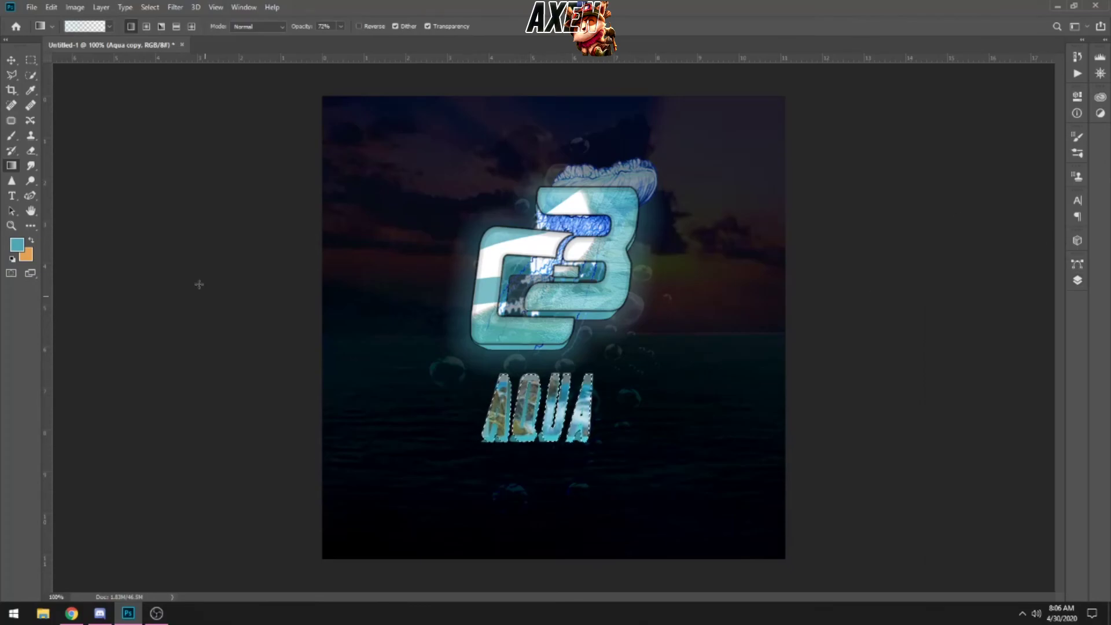
Trim the lower edge of the AQUA extrusion with a rectangular marquee selection and deselect.
{"action": "left_click", "coordinate": [30, 151]}
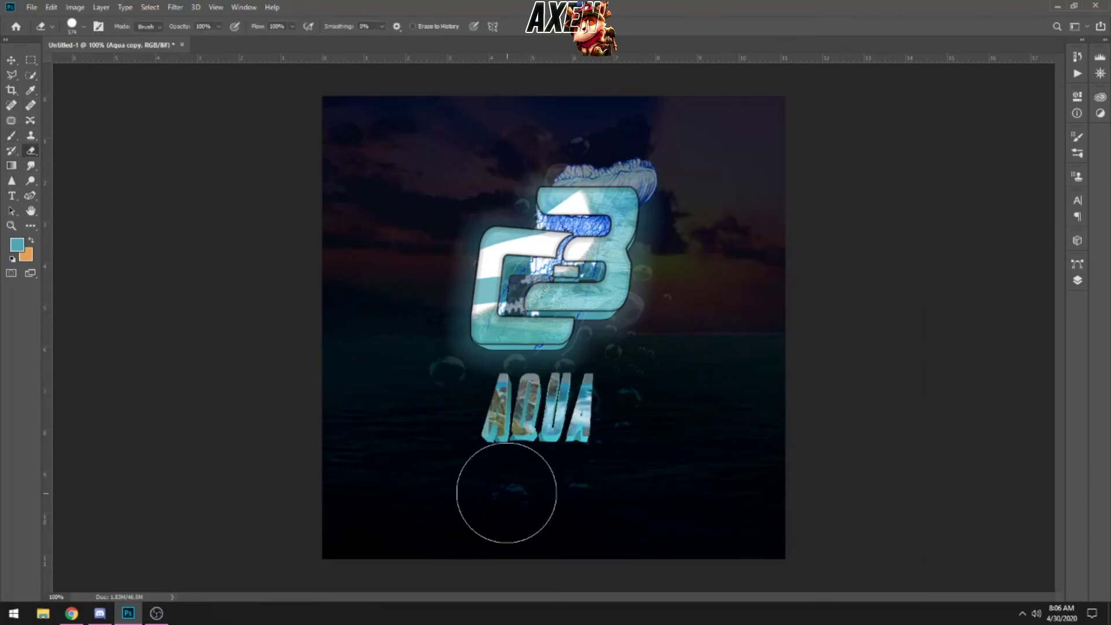
{"action": "key", "text": "m"}
{"action": "left_click_drag", "start_coordinate": [473, 447], "coordinate": [627, 461]}
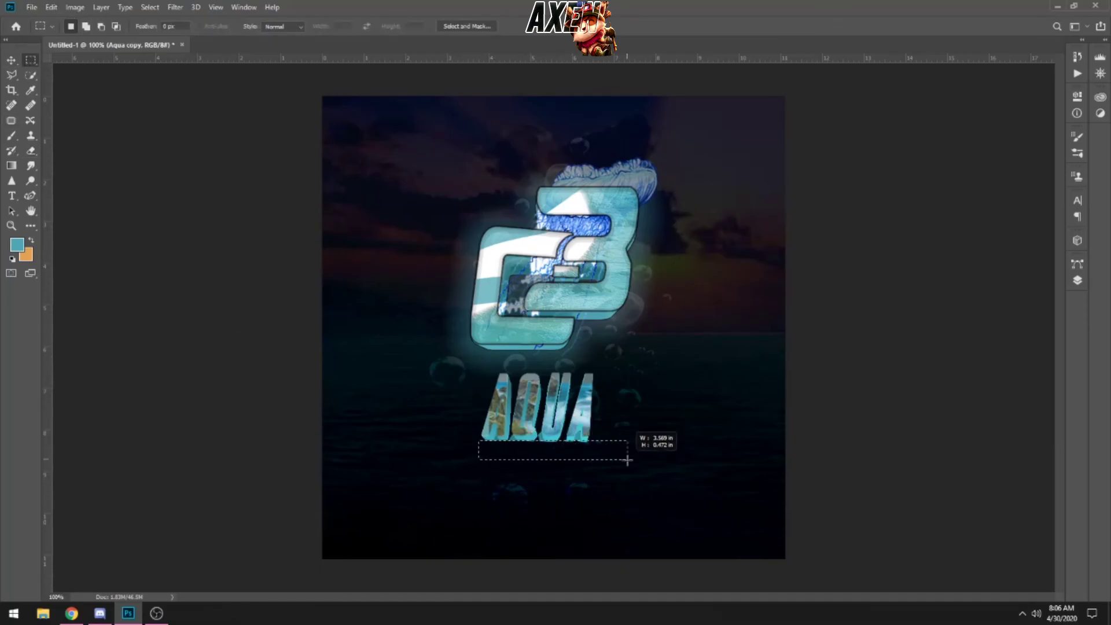
{"action": "left_click_drag", "start_coordinate": [543, 457], "coordinate": [536, 454]}
{"action": "key", "text": "ctrl+s"}
{"action": "key", "text": "Escape"}
Erase the stray extrusion fragments between and beneath the AQUA letters with a small eraser brush.
{"action": "key", "text": "ctrl+plus"}
{"action": "key", "text": "ctrl+plus"}
{"action": "key", "text": "ctrl+plus"}
{"action": "scroll", "coordinate": [553, 327], "scroll_direction": "down", "scroll_amount": 3}
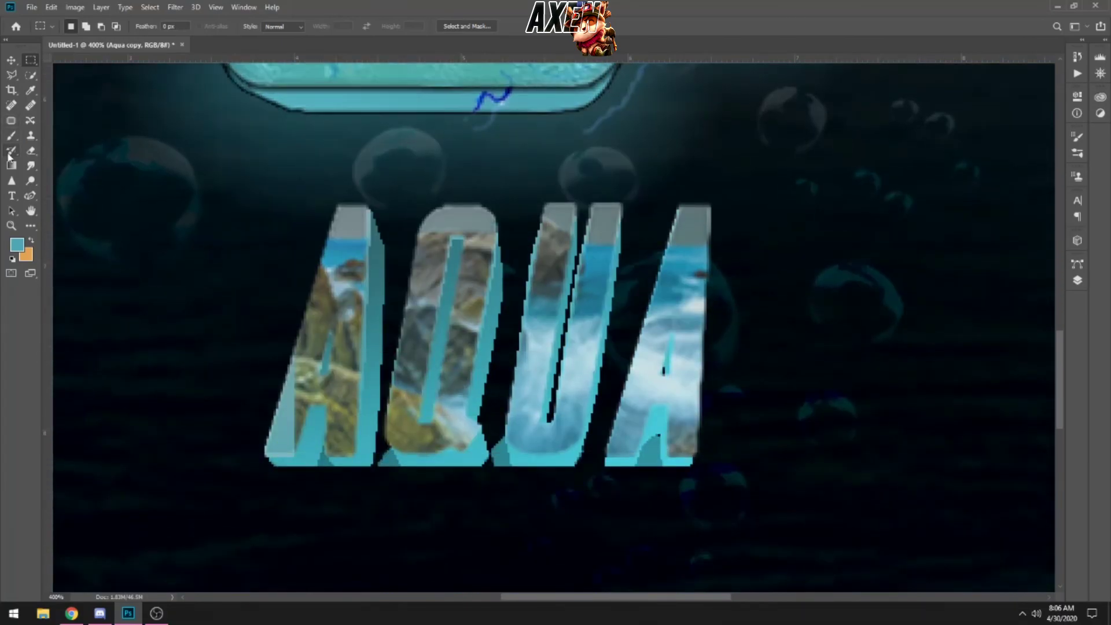
{"action": "key", "text": "e"}
{"action": "left_click", "coordinate": [83, 26]}
{"action": "left_click", "coordinate": [383, 416]}
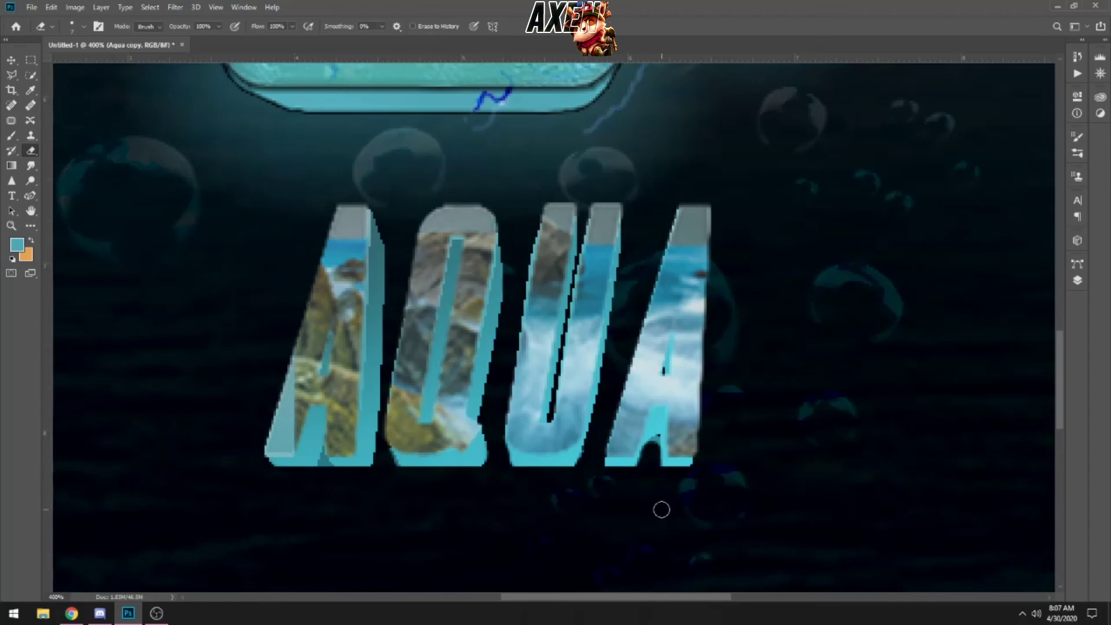
Clean up the extrusion around the Q's lower edge with the Polygonal Lasso.
{"action": "key", "text": "ctrl+1"}
{"action": "key", "text": "ctrl+plus"}
{"action": "key", "text": "ctrl+plus"}
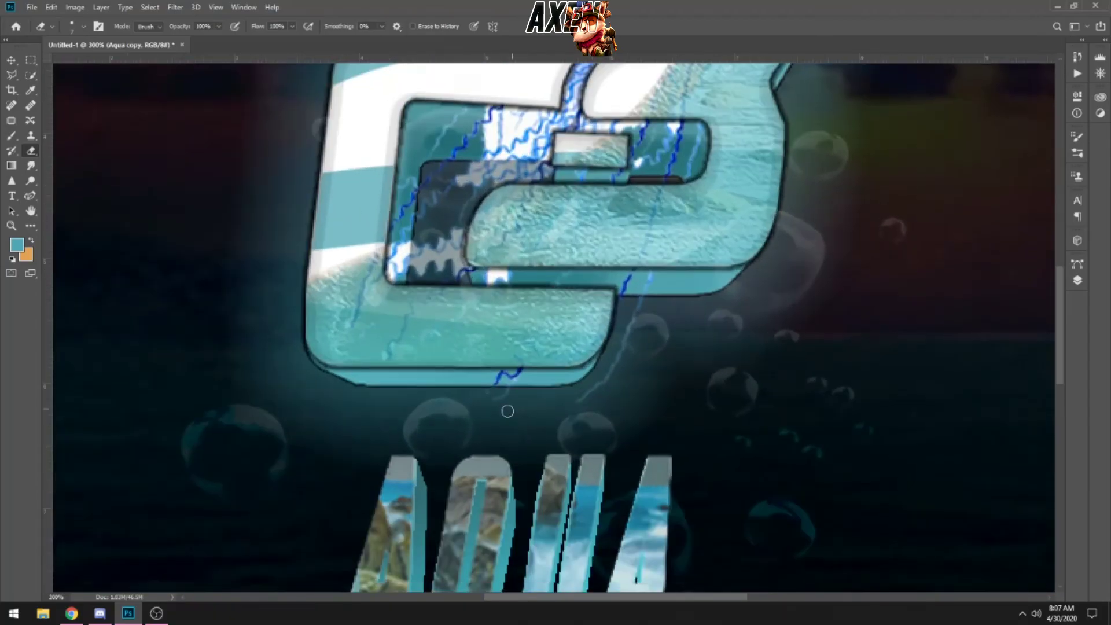
{"action": "key", "text": "l"}
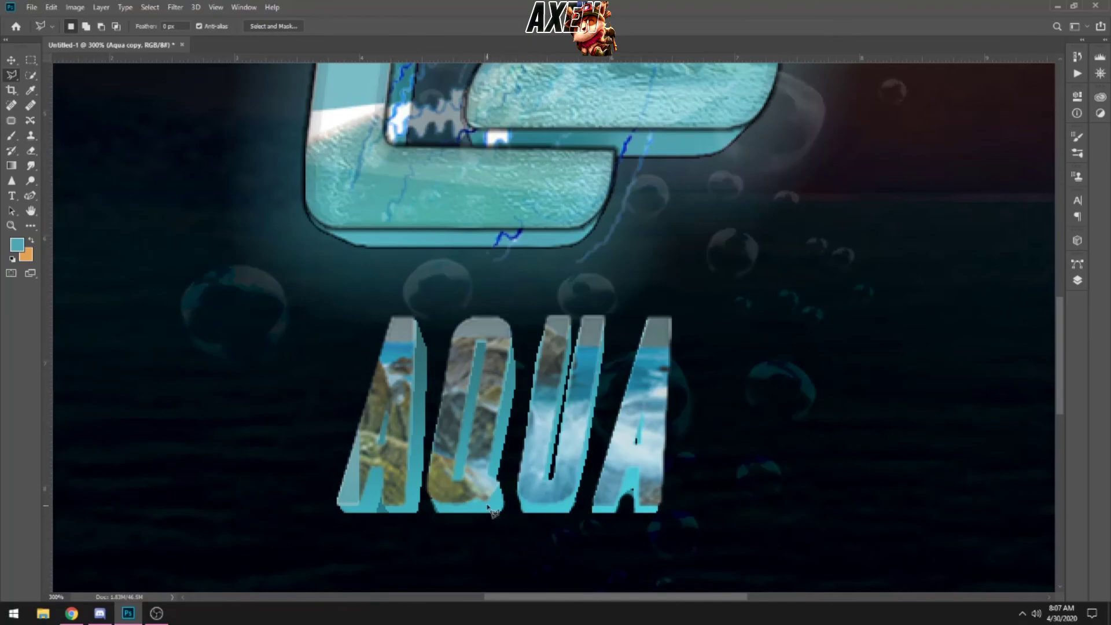
{"action": "key", "text": "Escape"}
{"action": "left_click", "coordinate": [492, 518]}
{"action": "key", "text": "ctrl+1"}
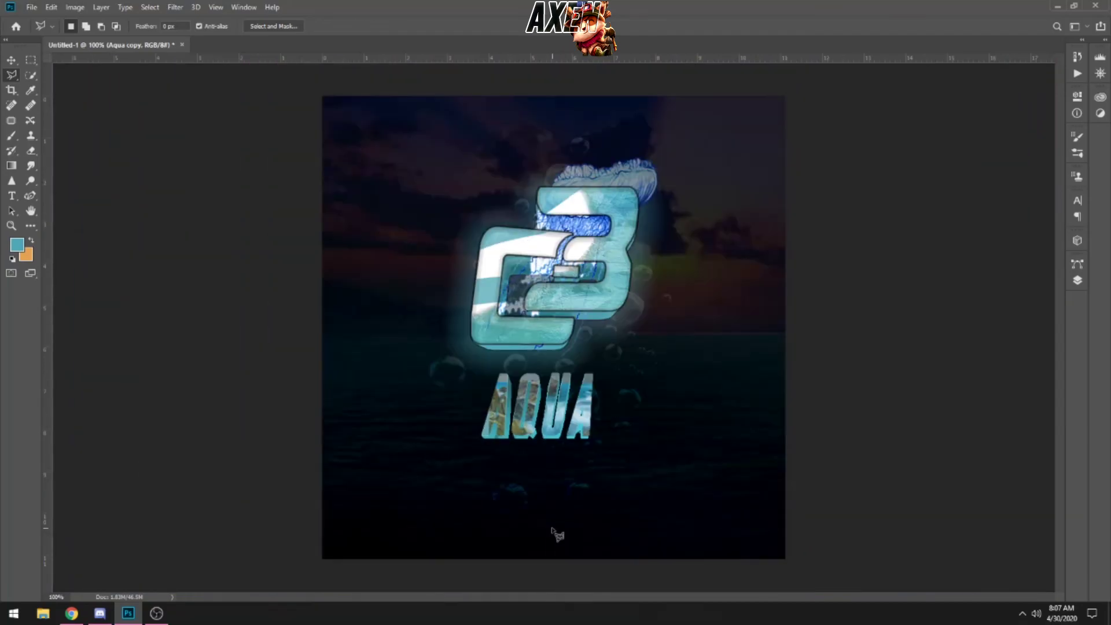
Add Stroke and Outer Glow layer effects to the Aqua copy layer.
{"action": "left_click", "coordinate": [1080, 274]}
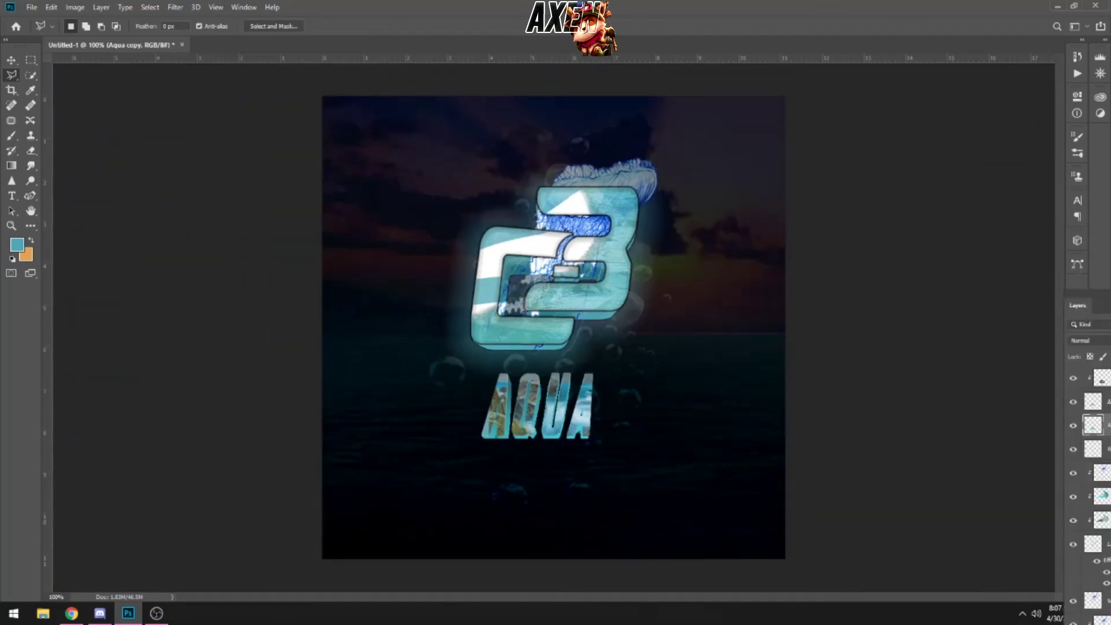
{"action": "right_click", "coordinate": [1019, 339]}
{"action": "key", "text": "Escape"}
{"action": "scroll", "coordinate": [1019, 376], "scroll_direction": "up", "scroll_amount": 1}
{"action": "right_click", "coordinate": [1036, 399]}
{"action": "key", "text": "Escape"}
{"action": "right_click", "coordinate": [1027, 446]}
{"action": "key", "text": "Escape"}
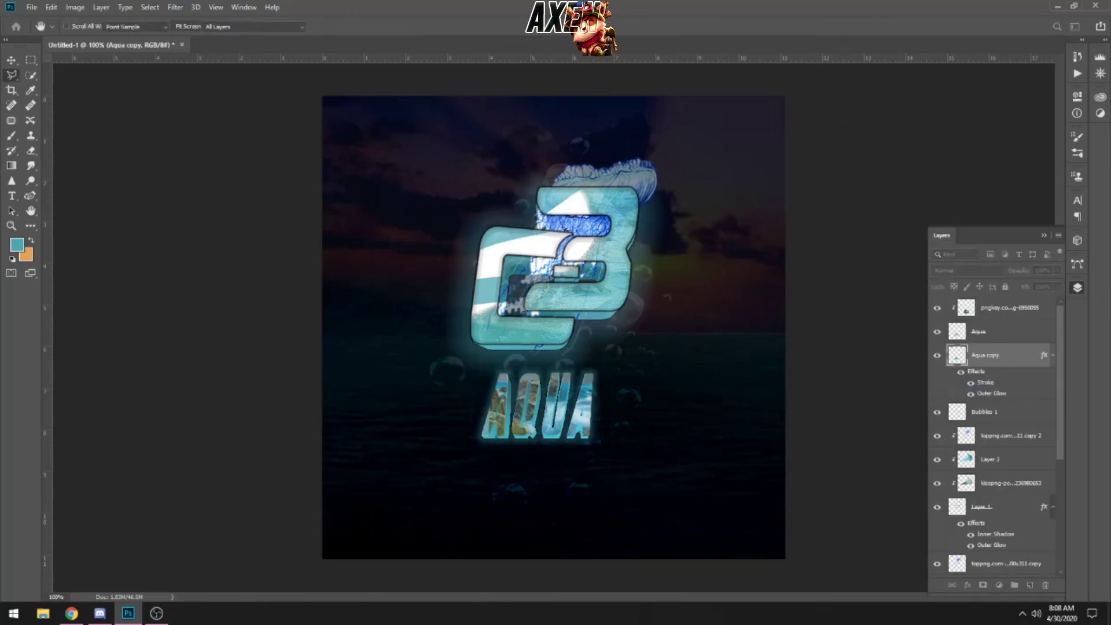
Add Inner Glow and Outer Glow layer effects to the Bubbles 1 layer.
{"action": "scroll", "coordinate": [995, 413], "scroll_direction": "down", "scroll_amount": 2}
{"action": "left_click", "coordinate": [983, 364]}
{"action": "key", "text": "h"}
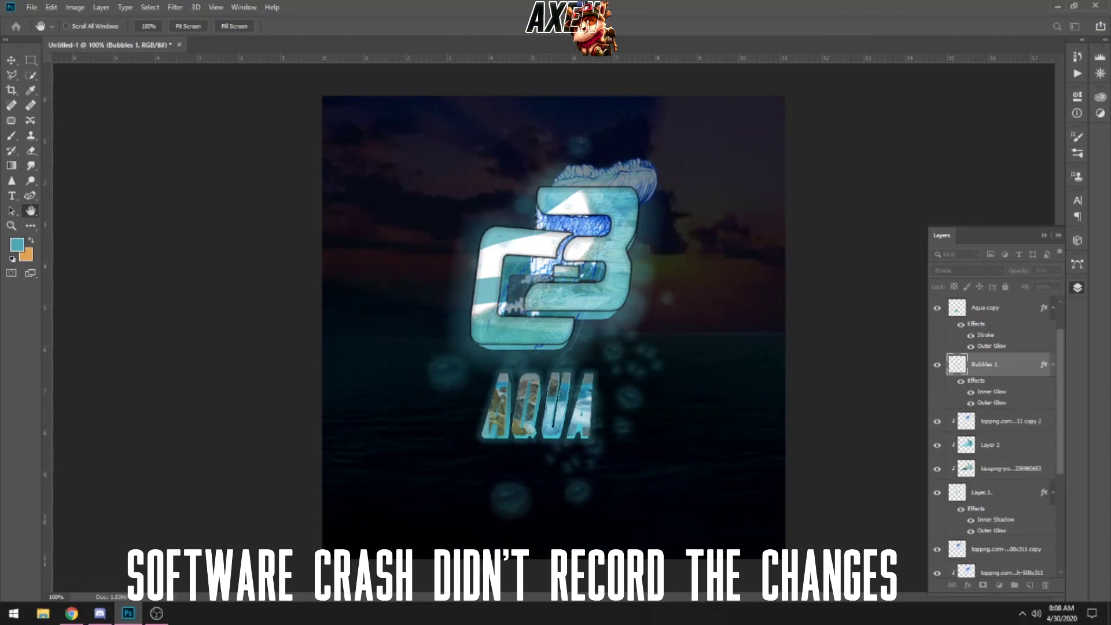
{"action": "key", "text": "l"}
Review the layer stack of o3 Aqua Speed Art.psd, switching Layer 1's visibility off and on to examine its contribution.
{"action": "scroll", "coordinate": [1058, 387], "scroll_direction": "up", "scroll_amount": 2}
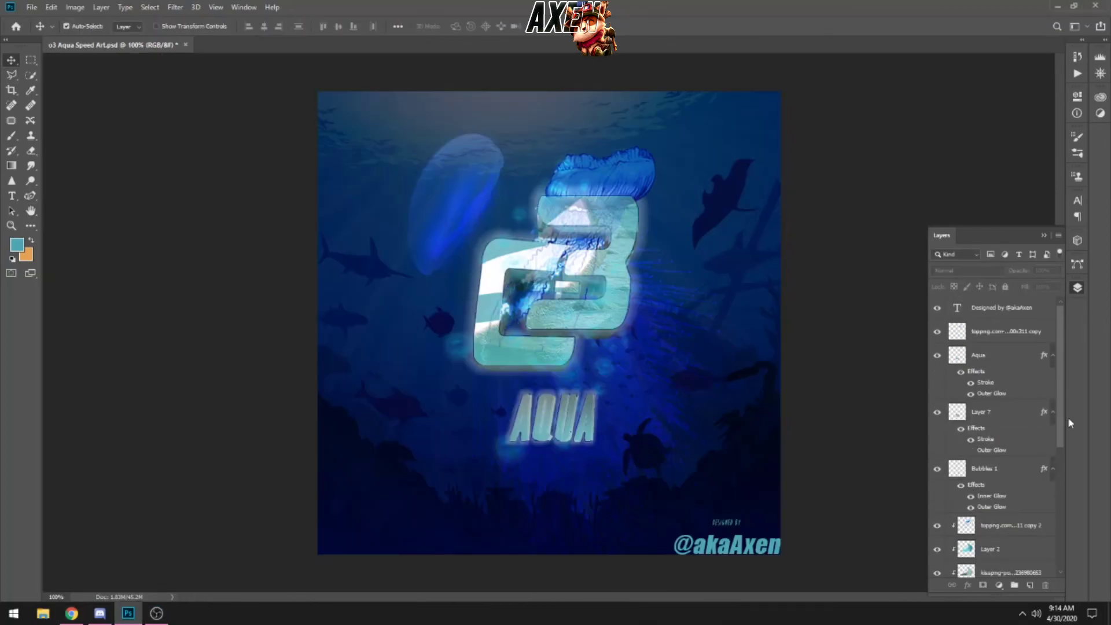
{"action": "scroll", "coordinate": [995, 440], "scroll_direction": "down", "scroll_amount": 5}
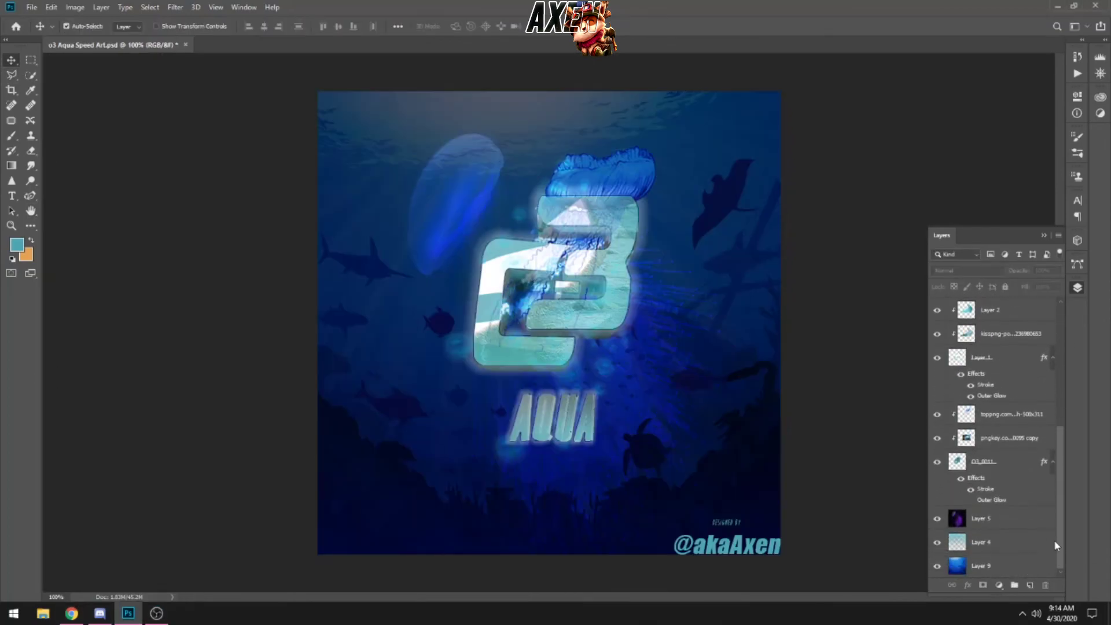
{"action": "scroll", "coordinate": [937, 400], "scroll_direction": "up", "scroll_amount": 5}
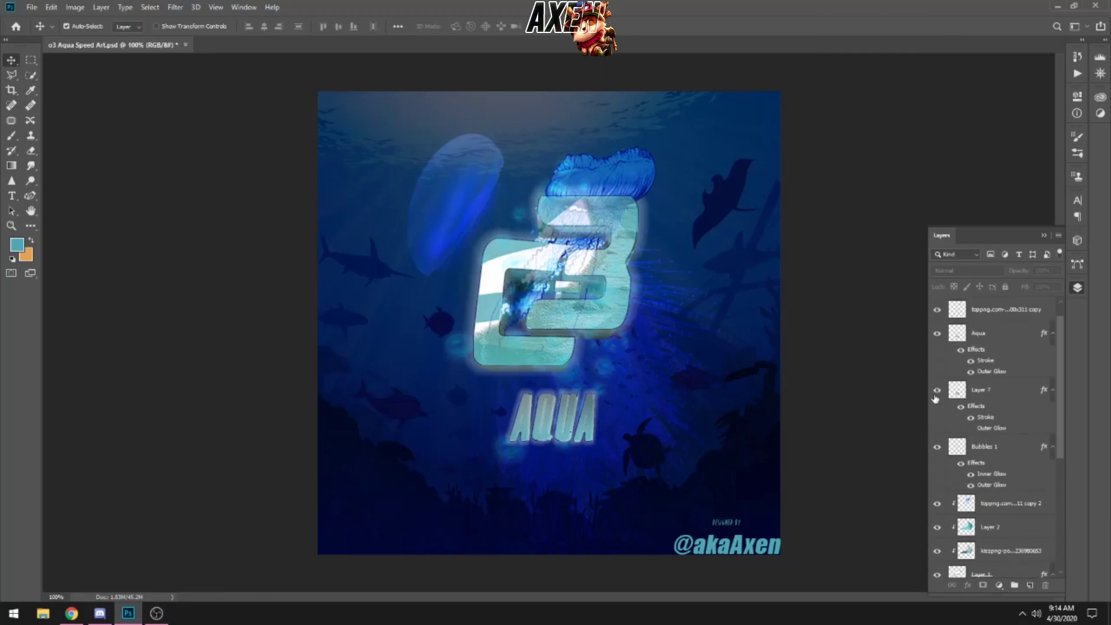
{"action": "scroll", "coordinate": [936, 453], "scroll_direction": "down", "scroll_amount": 3}
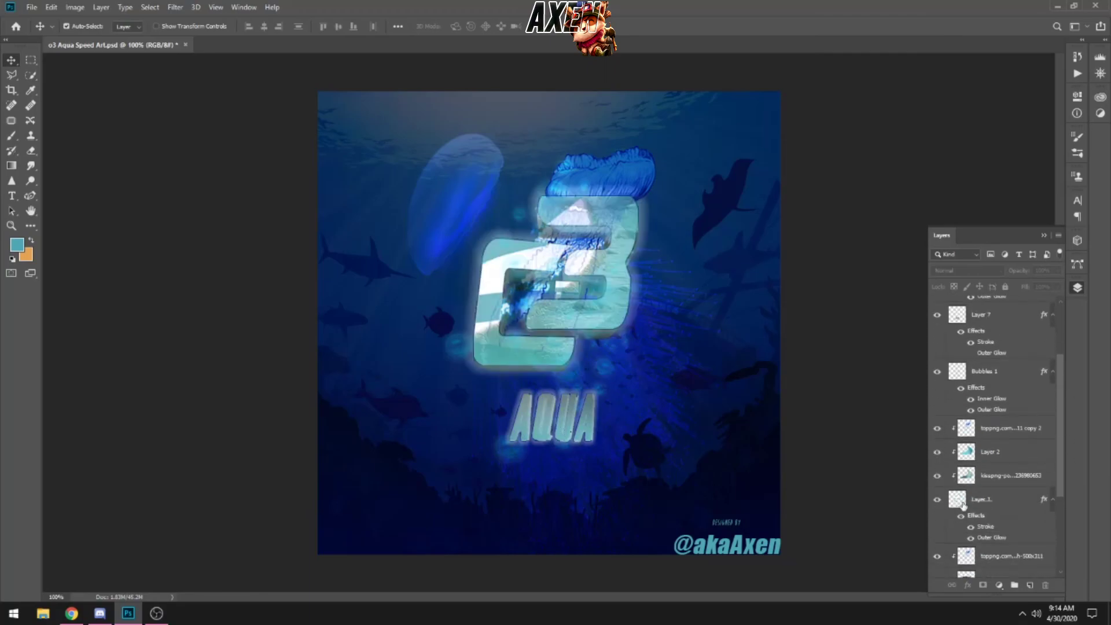
{"action": "left_click", "coordinate": [937, 500]}
{"action": "left_click", "coordinate": [937, 500]}
{"action": "left_click_drag", "start_coordinate": [1060, 470], "coordinate": [1060, 315]}
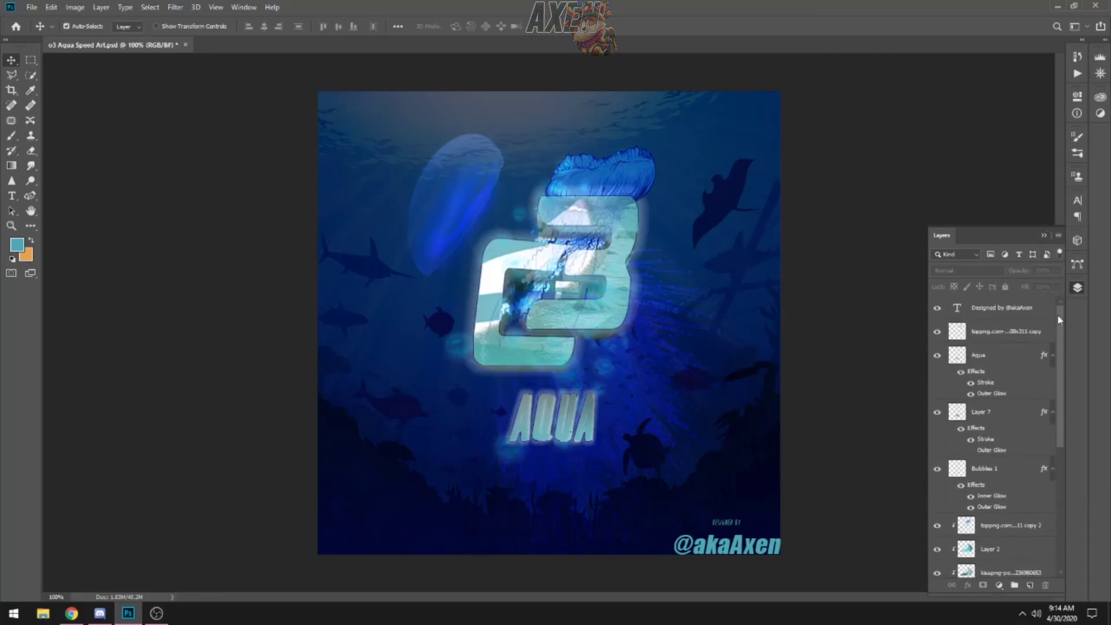
{"action": "left_click", "coordinate": [1018, 307]}
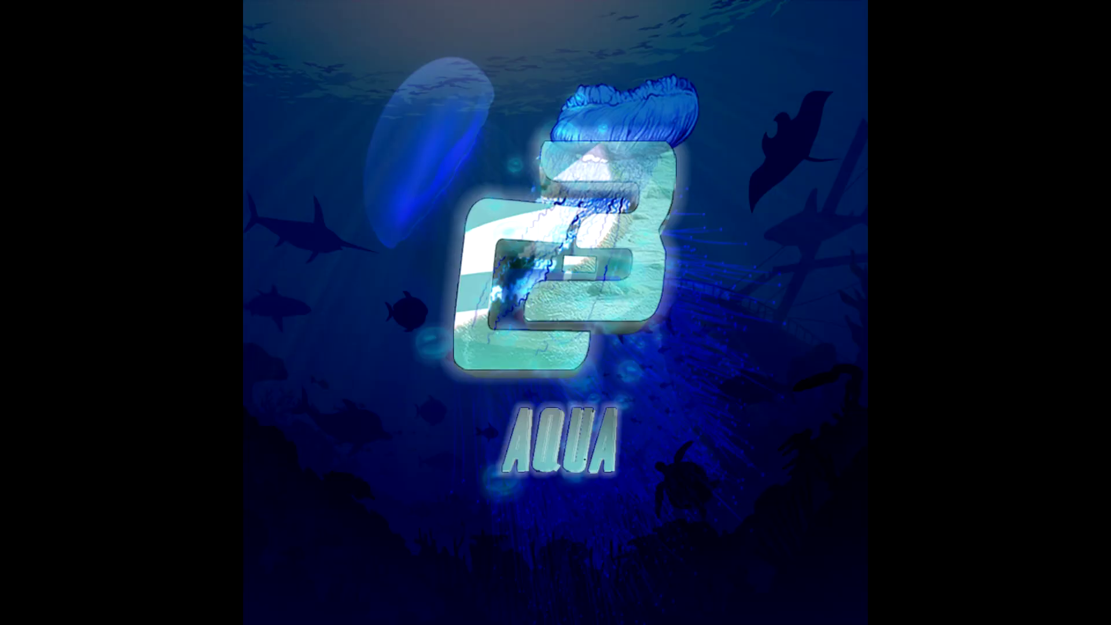